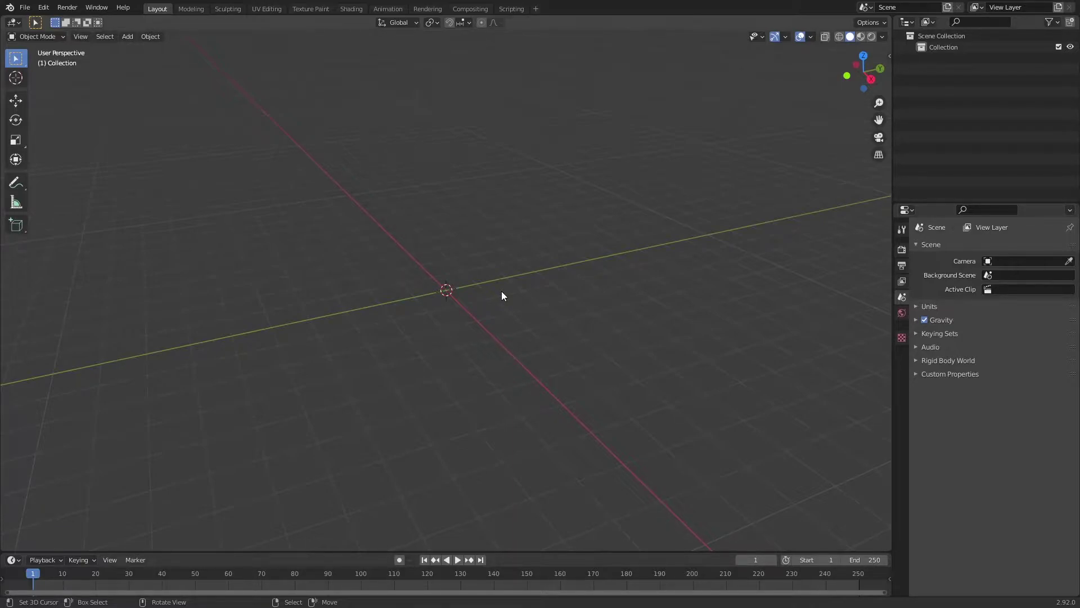
Step: Open the yellow-and-black two-way arrow sign photo on Pexels and download it as pexels-pixabay-272254.jpg
{"action": "middle_click_drag", "start_coordinate": [497, 288], "coordinate": [511, 271]}
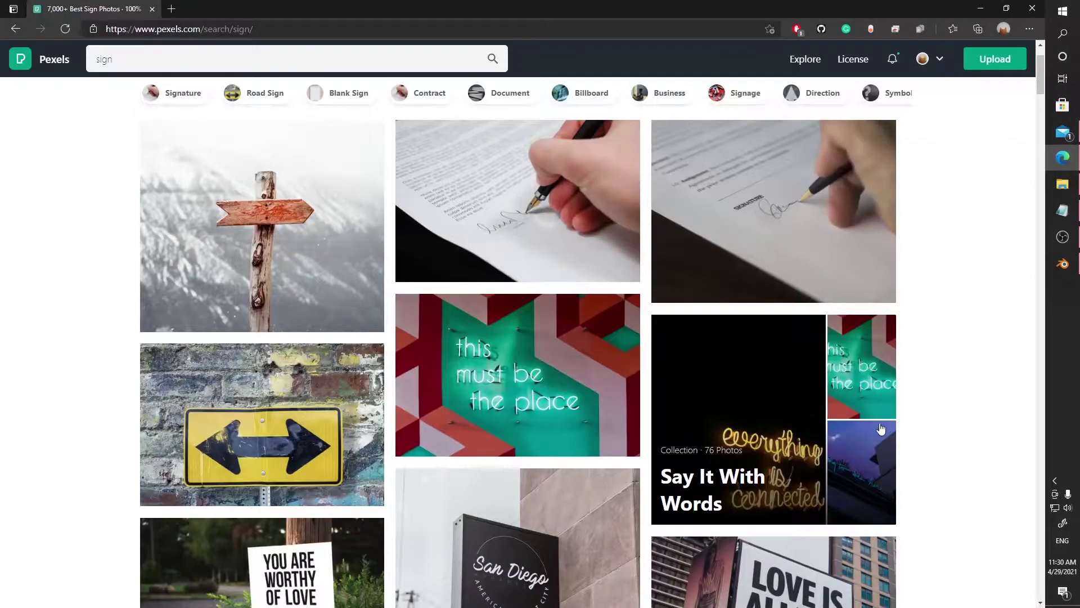
{"action": "scroll", "coordinate": [885, 445], "scroll_direction": "down", "scroll_amount": 3}
{"action": "scroll", "coordinate": [428, 315], "scroll_direction": "up", "scroll_amount": 5}
{"action": "scroll", "coordinate": [533, 318], "scroll_direction": "down", "scroll_amount": 3}
{"action": "scroll", "coordinate": [250, 321], "scroll_direction": "up", "scroll_amount": 3}
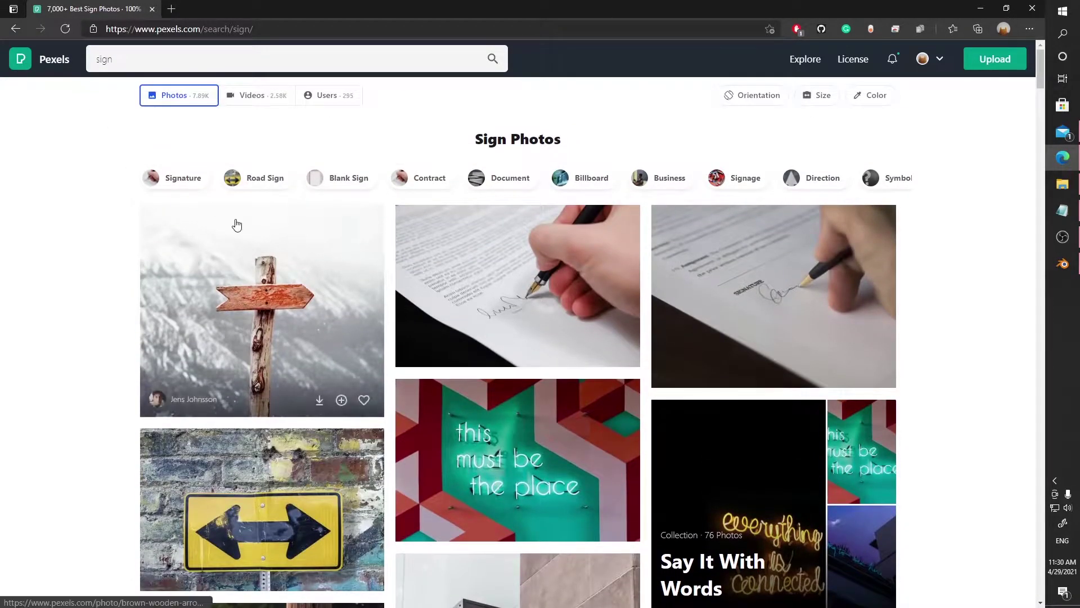
{"action": "scroll", "coordinate": [246, 369], "scroll_direction": "down", "scroll_amount": 3}
{"action": "left_click", "coordinate": [271, 356]}
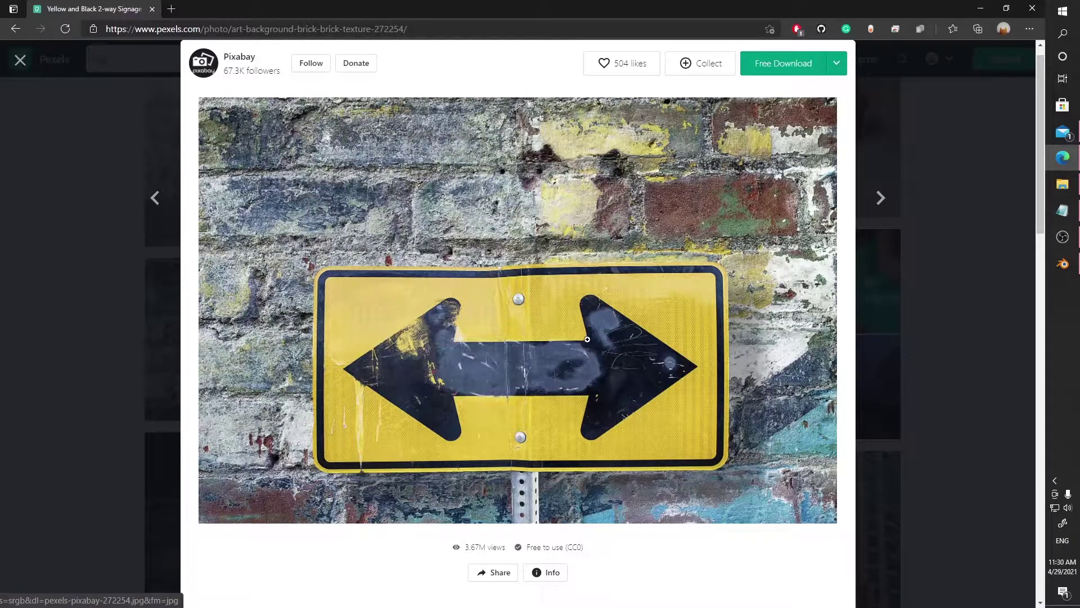
{"action": "left_click", "coordinate": [783, 63]}
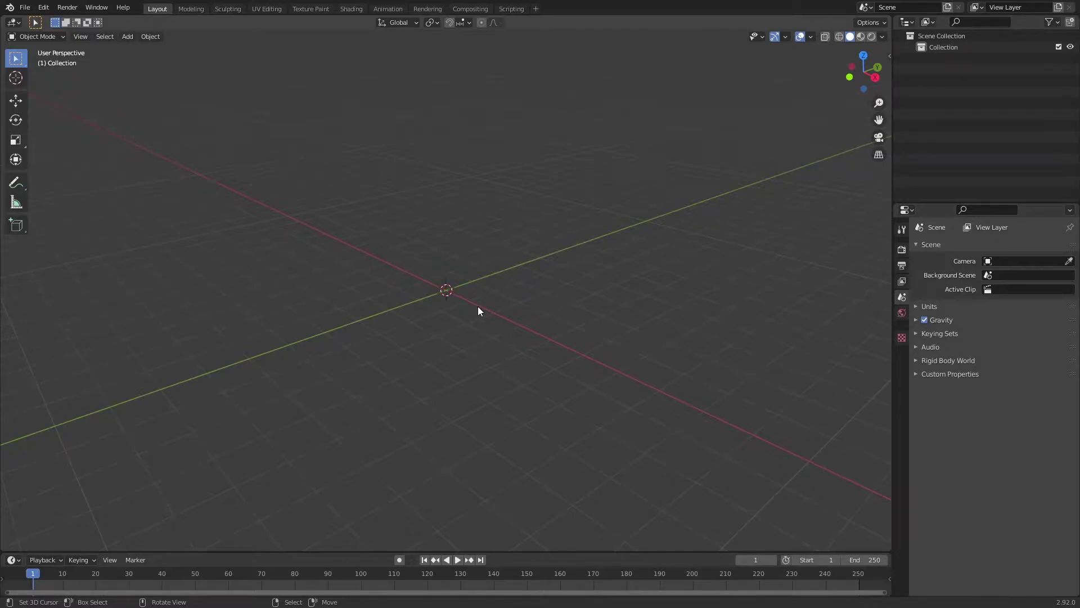
Step: Import pexels-pixabay-272254.jpg from Downloads using Images as Planes
{"action": "key", "text": "shift+a"}
{"action": "mouse_move", "coordinate": [461, 292]}
{"action": "left_click", "coordinate": [536, 313]}
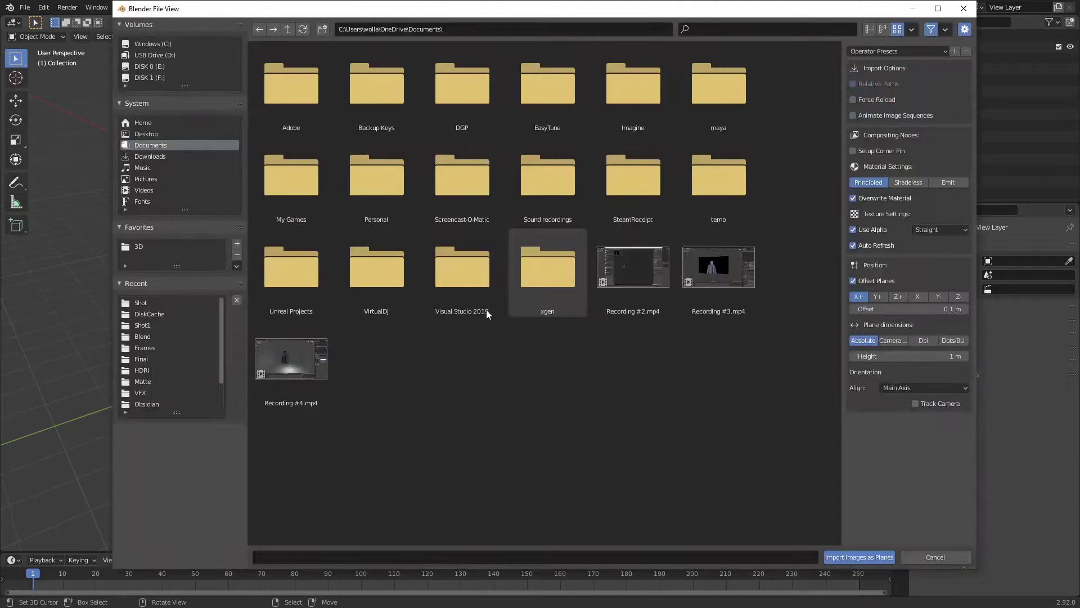
{"action": "left_click", "coordinate": [160, 157]}
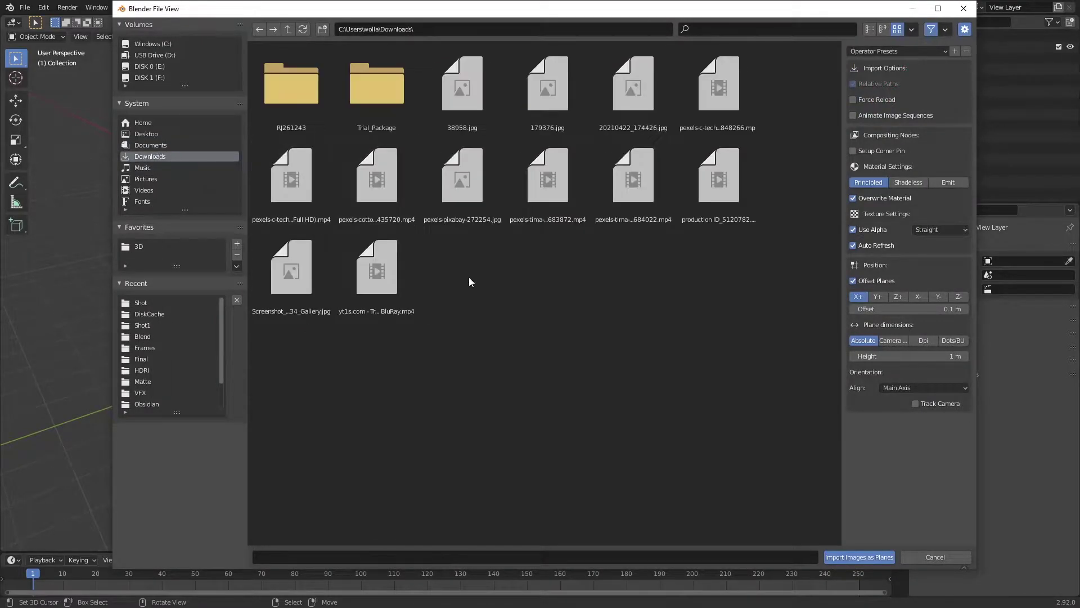
{"action": "double_click", "coordinate": [462, 179]}
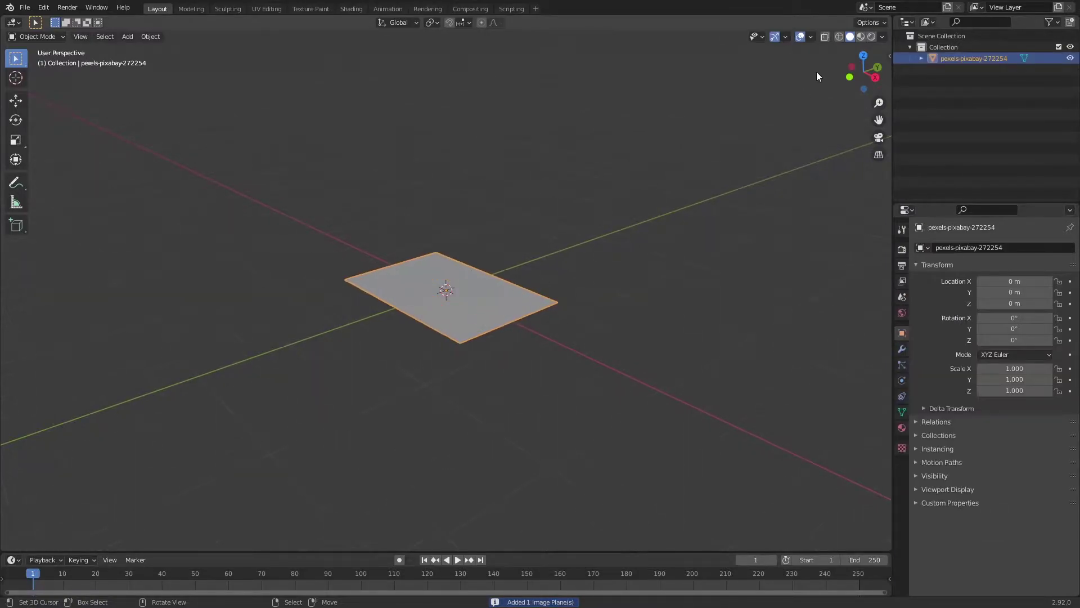
Step: Switch the viewport to Material Preview to show the sign texture on the plane
{"action": "left_click", "coordinate": [860, 36]}
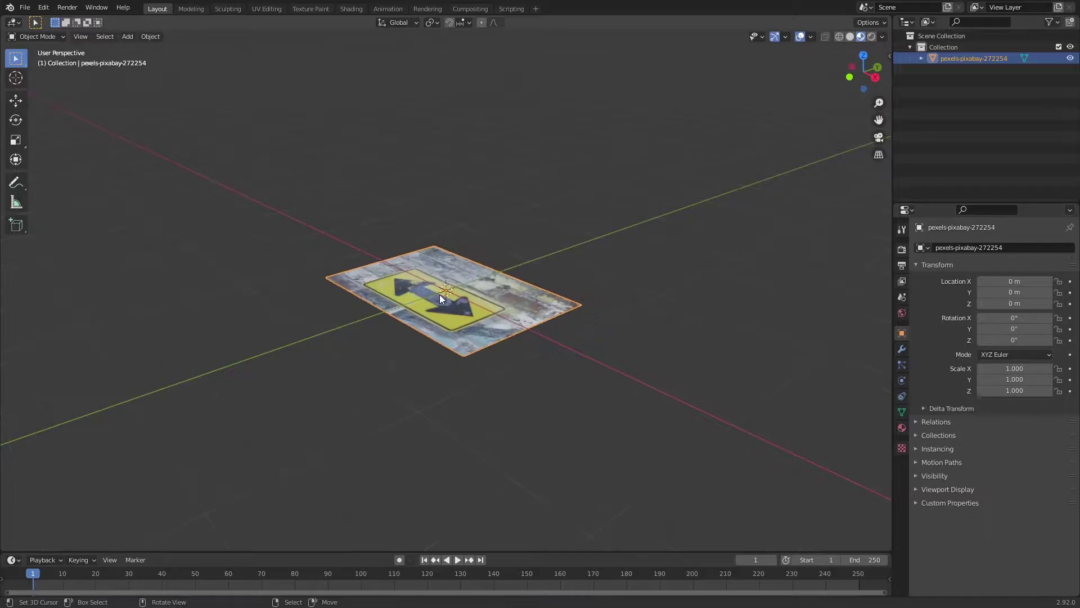
{"action": "middle_click_drag", "start_coordinate": [421, 269], "coordinate": [472, 329]}
{"action": "scroll", "coordinate": [480, 346], "scroll_direction": "up", "scroll_amount": 3}
Step: Switch to the top orthographic view with numpad 7
{"action": "key", "text": "KP_7"}
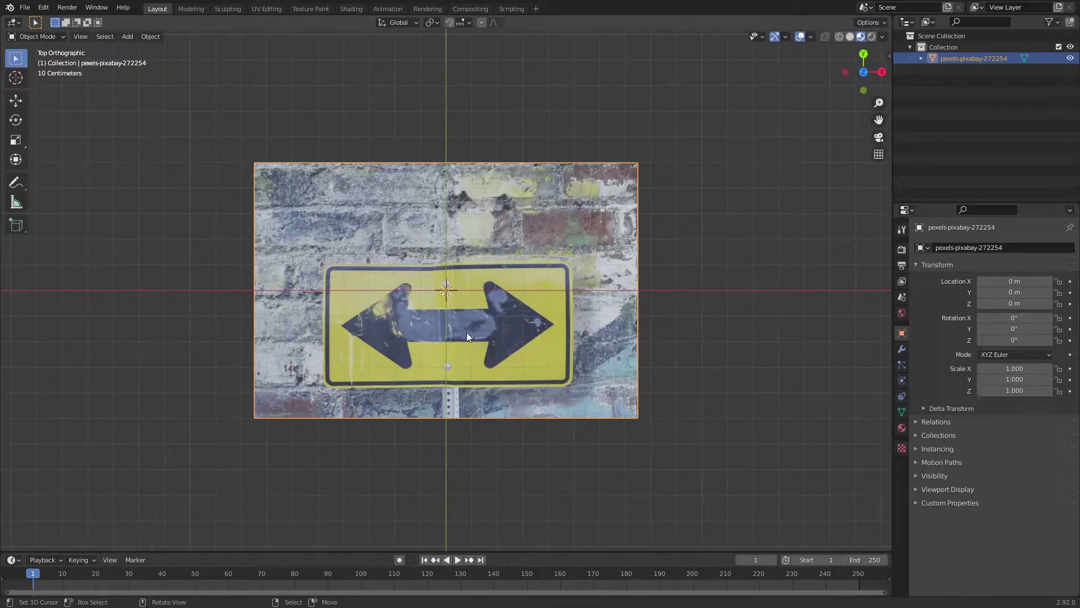
{"action": "scroll", "coordinate": [604, 262], "scroll_direction": "up", "scroll_amount": 3}
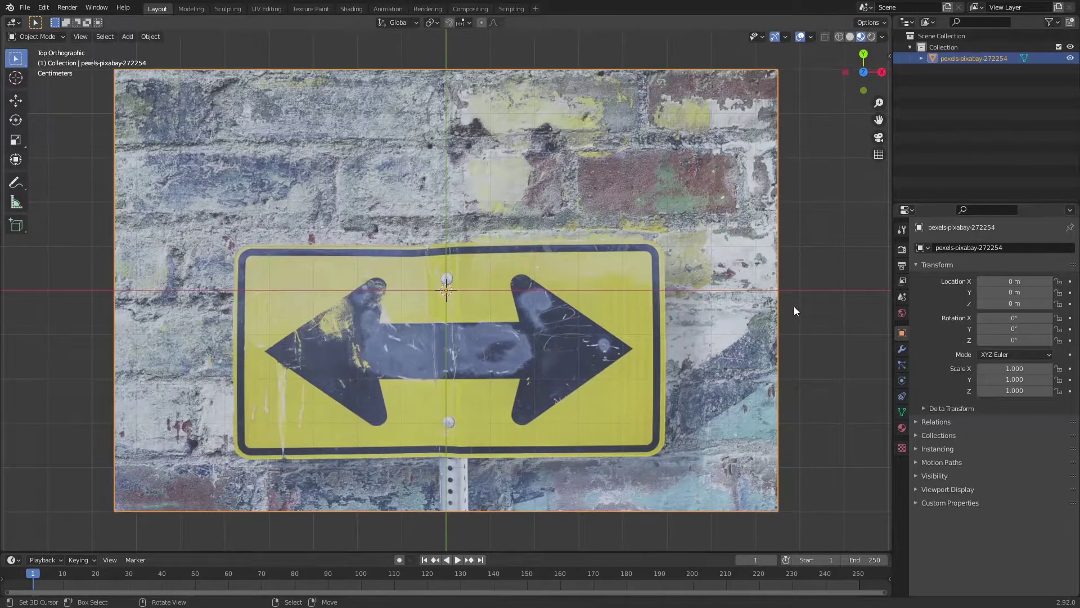
{"action": "scroll", "coordinate": [530, 270], "scroll_direction": "down", "scroll_amount": 2}
{"action": "scroll", "coordinate": [497, 314], "scroll_direction": "up", "scroll_amount": 2}
{"action": "scroll", "coordinate": [501, 322], "scroll_direction": "down", "scroll_amount": 1}
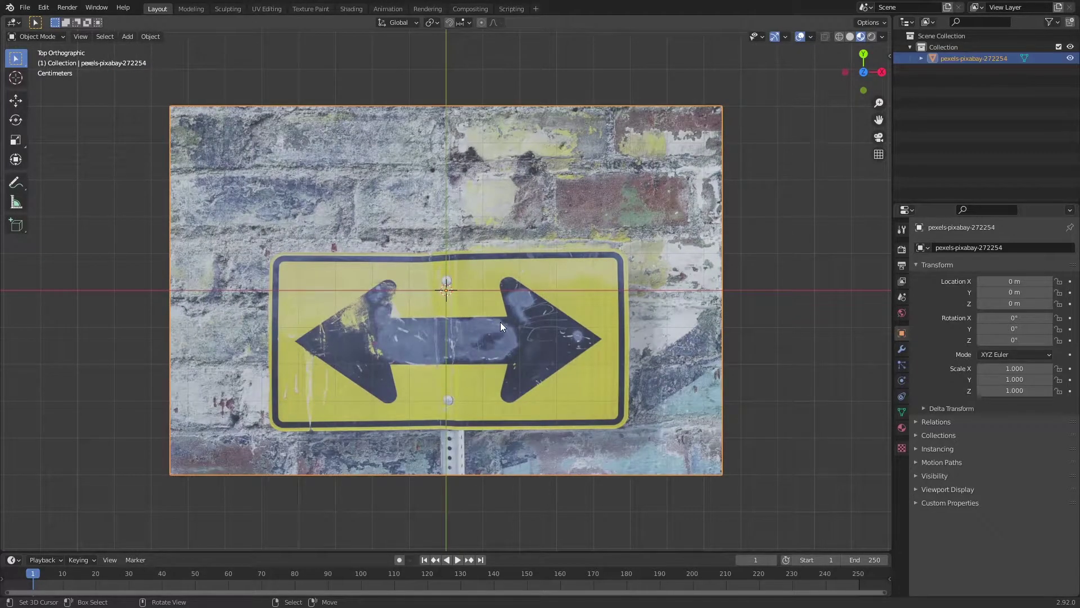
Step: Put the sign plane in Edit Mode and deselect all its geometry
{"action": "left_click", "coordinate": [56, 36]}
{"action": "left_click", "coordinate": [39, 65]}
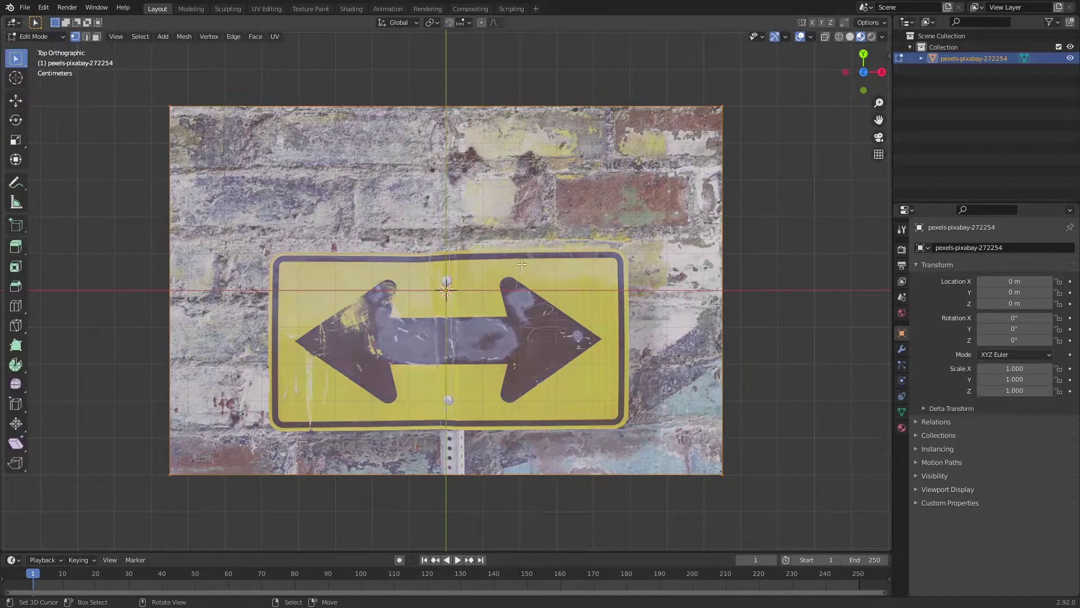
{"action": "key", "text": "alt+a"}
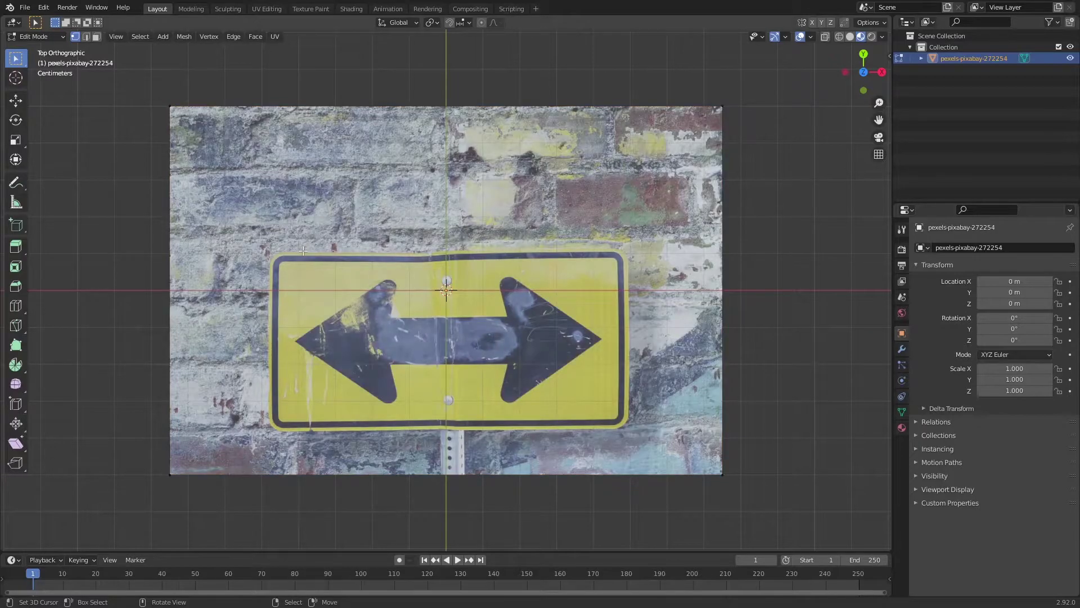
{"action": "scroll", "coordinate": [290, 259], "scroll_direction": "up", "scroll_amount": 3}
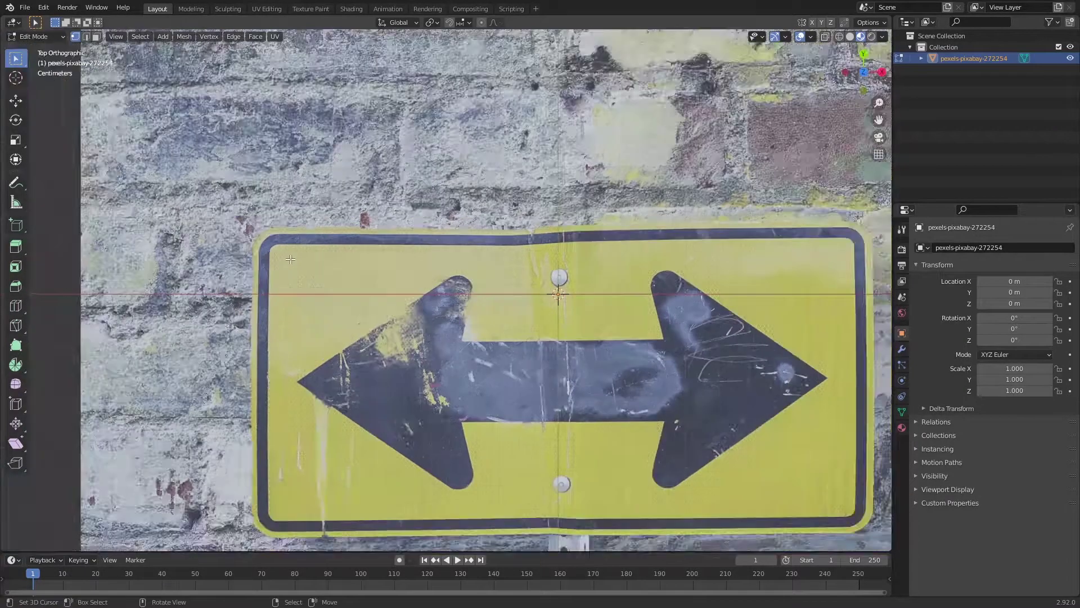
{"action": "scroll", "coordinate": [290, 259], "scroll_direction": "up", "scroll_amount": 2}
{"action": "scroll", "coordinate": [430, 297], "scroll_direction": "up", "scroll_amount": 2}
{"action": "middle_click_drag", "start_coordinate": [291, 259], "coordinate": [81, 237], "text": "shift"}
{"action": "scroll", "coordinate": [427, 270], "scroll_direction": "down", "scroll_amount": 3}
{"action": "scroll", "coordinate": [427, 271], "scroll_direction": "down", "scroll_amount": 1}
{"action": "middle_click_drag", "start_coordinate": [574, 197], "coordinate": [447, 218], "text": "shift"}
{"action": "scroll", "coordinate": [448, 218], "scroll_direction": "up", "scroll_amount": 2}
{"action": "scroll", "coordinate": [536, 367], "scroll_direction": "down", "scroll_amount": 2}
{"action": "scroll", "coordinate": [535, 367], "scroll_direction": "down", "scroll_amount": 2}
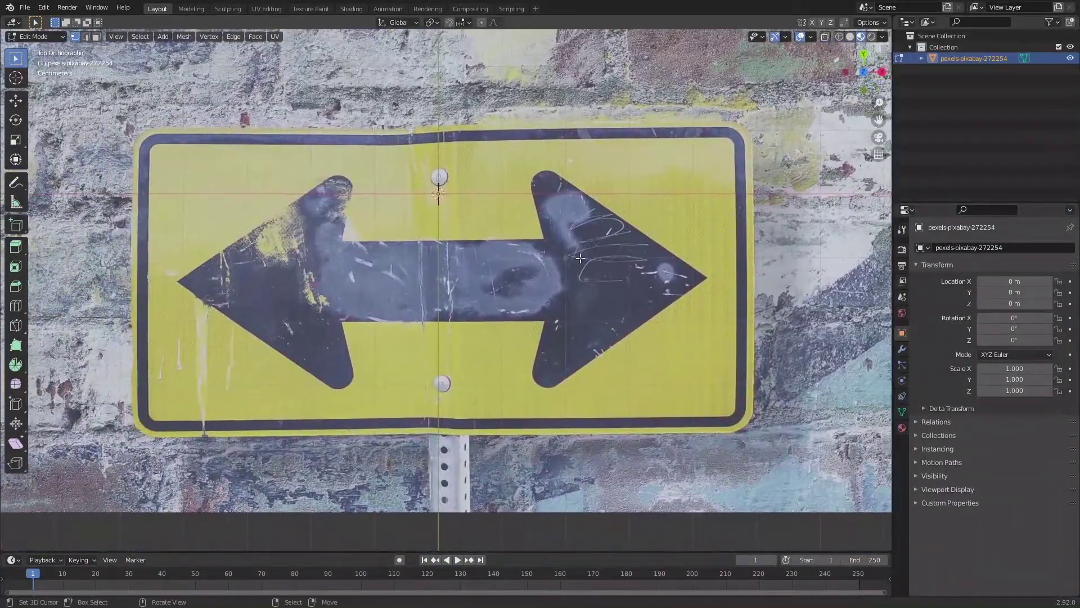
{"action": "scroll", "coordinate": [49, 258], "scroll_direction": "up", "scroll_amount": 3}
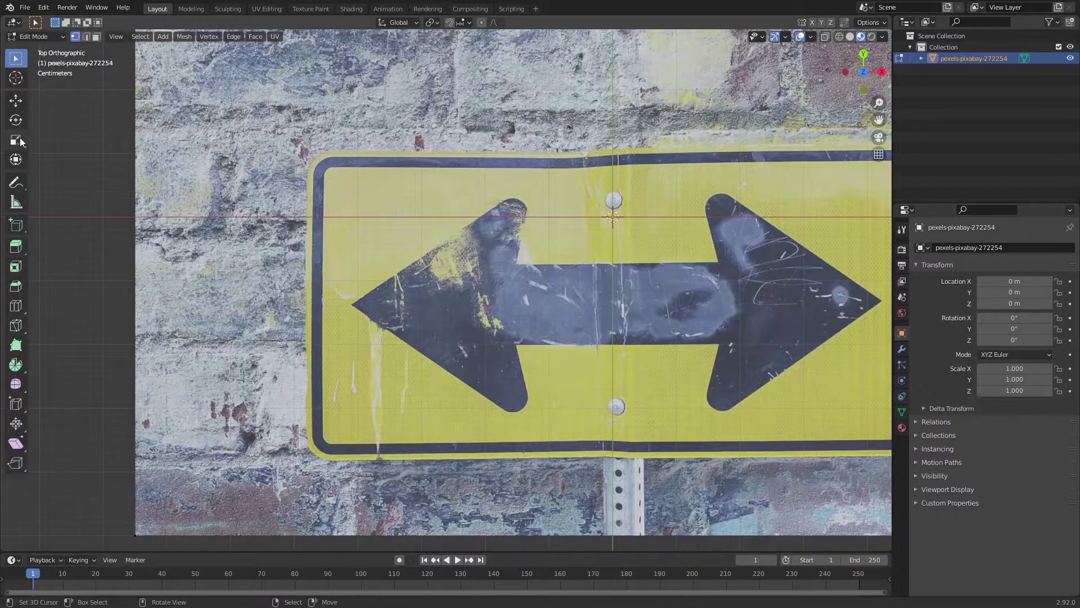
Step: Try Mesh > Knife Project on the plane, which fails without cutting edges
{"action": "left_click", "coordinate": [181, 37]}
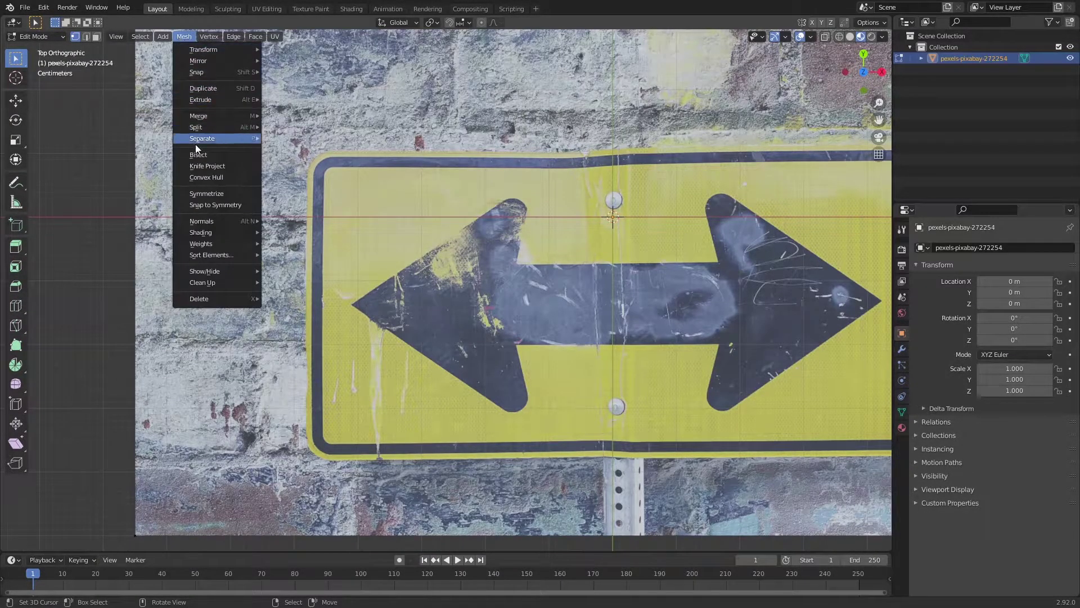
{"action": "left_click", "coordinate": [201, 170]}
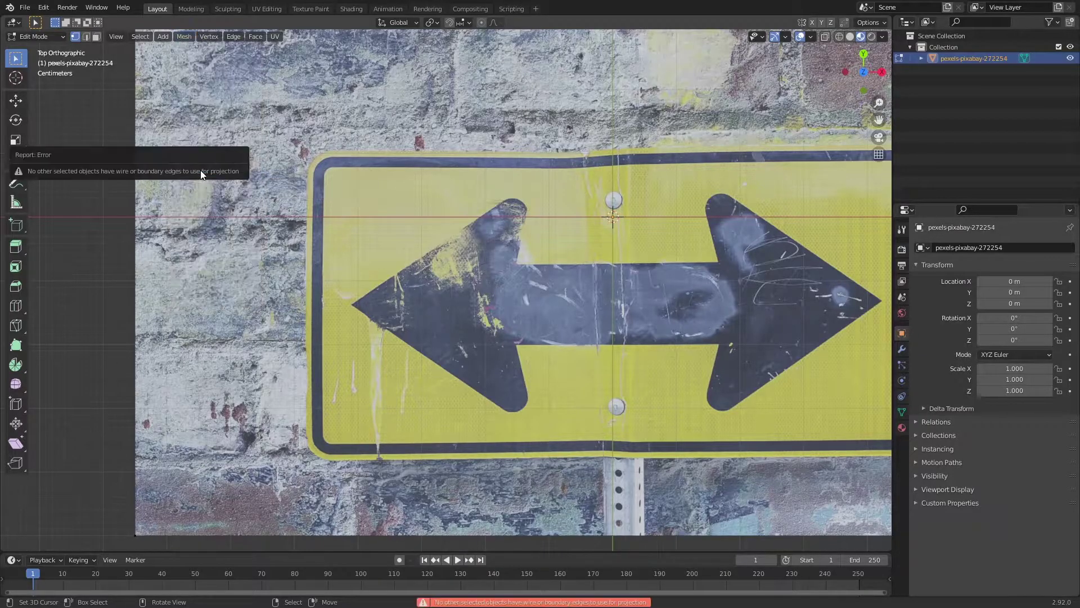
{"action": "scroll", "coordinate": [368, 287], "scroll_direction": "down", "scroll_amount": 1}
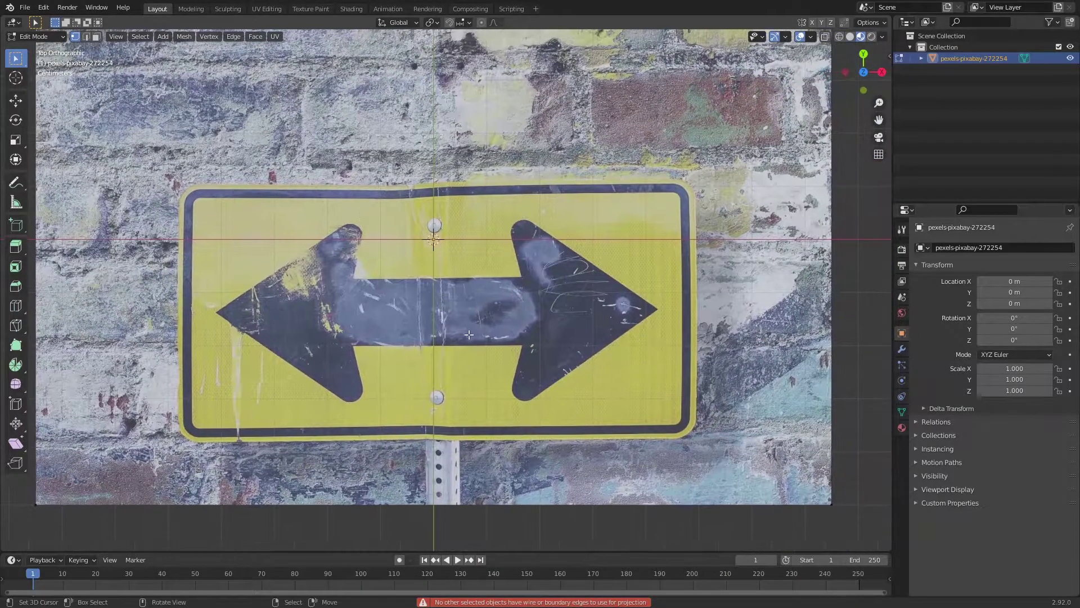
{"action": "scroll", "coordinate": [464, 282], "scroll_direction": "down", "scroll_amount": 2}
{"action": "scroll", "coordinate": [464, 282], "scroll_direction": "up", "scroll_amount": 2}
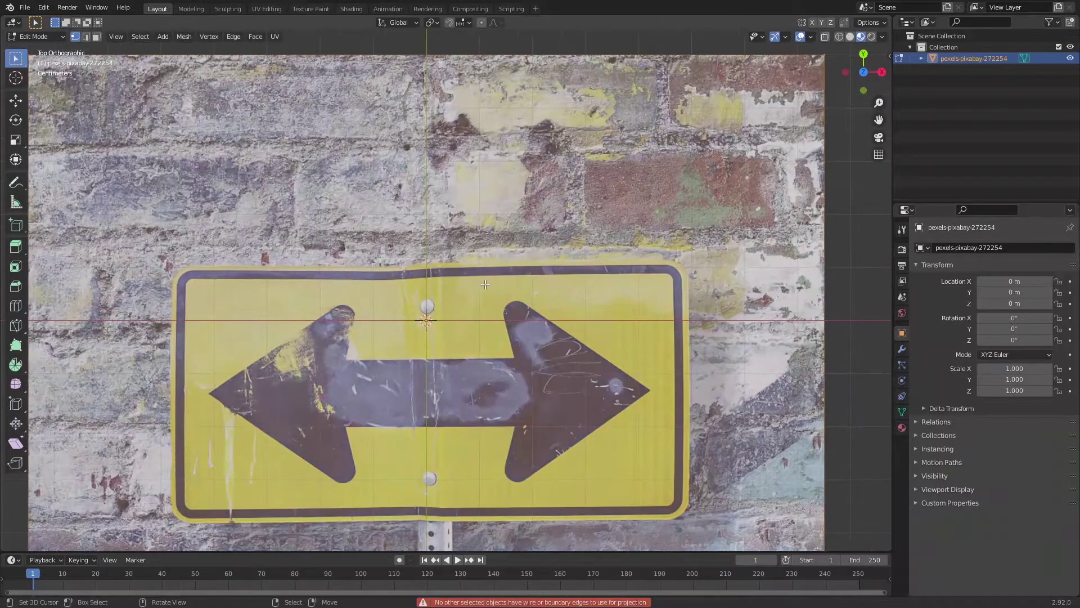
{"action": "scroll", "coordinate": [639, 329], "scroll_direction": "down", "scroll_amount": 1}
{"action": "middle_click_drag", "start_coordinate": [531, 353], "coordinate": [535, 341], "text": "shift"}
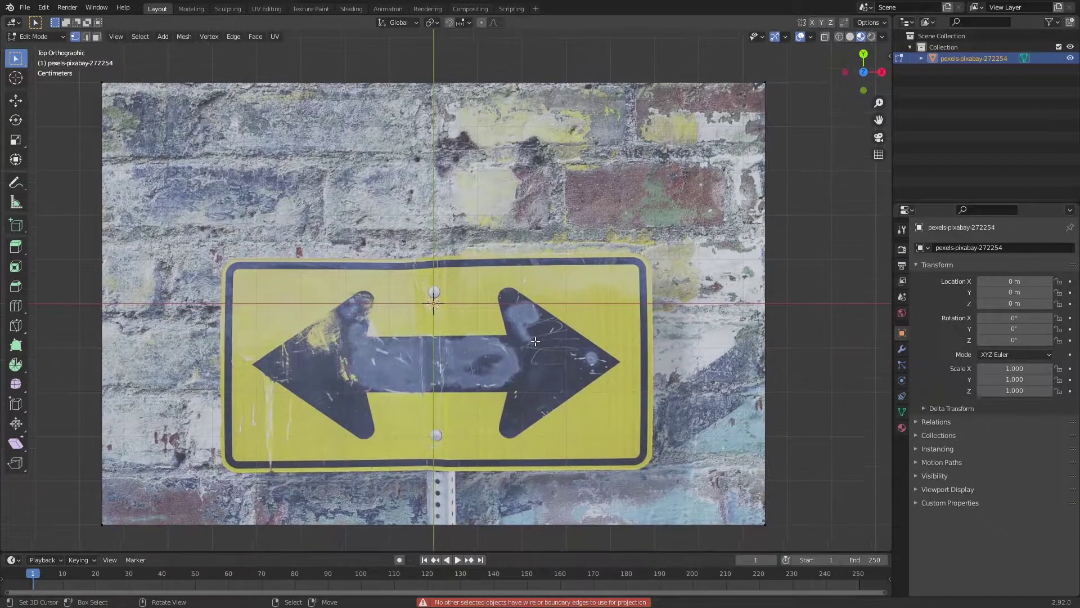
Step: Start a knife cut along the sign's top edge and around the top-right rounded corner
{"action": "key", "text": "k"}
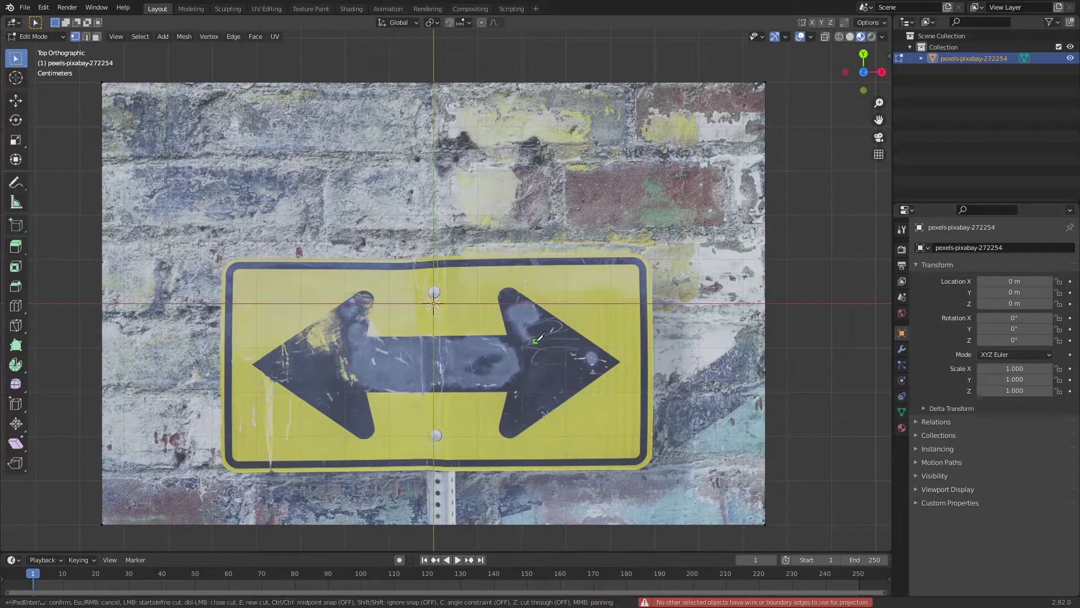
{"action": "scroll", "coordinate": [683, 277], "scroll_direction": "up", "scroll_amount": 8}
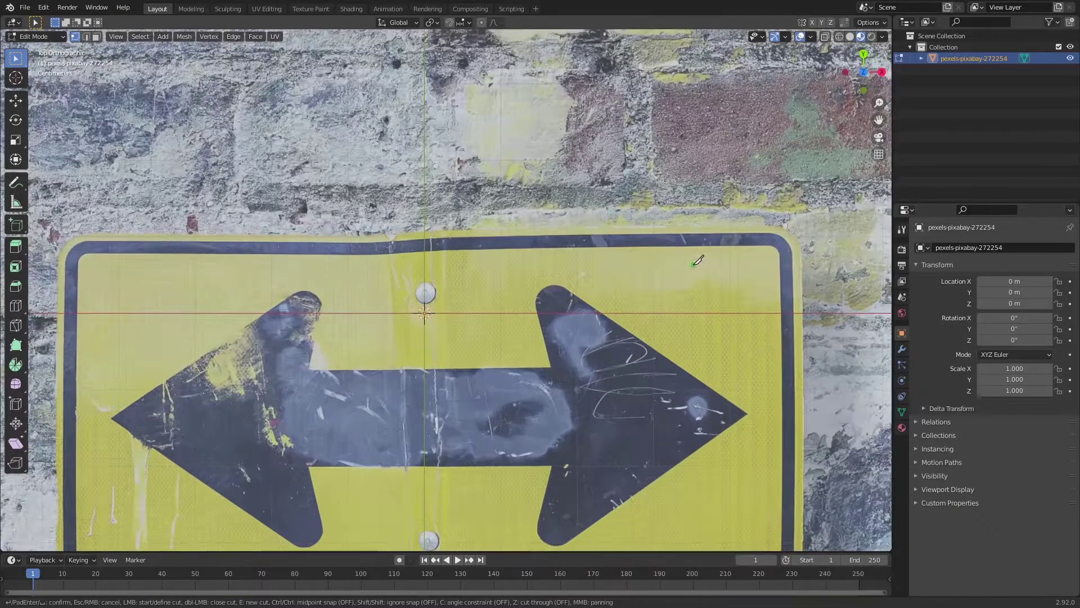
{"action": "scroll", "coordinate": [513, 319], "scroll_direction": "up", "scroll_amount": 6}
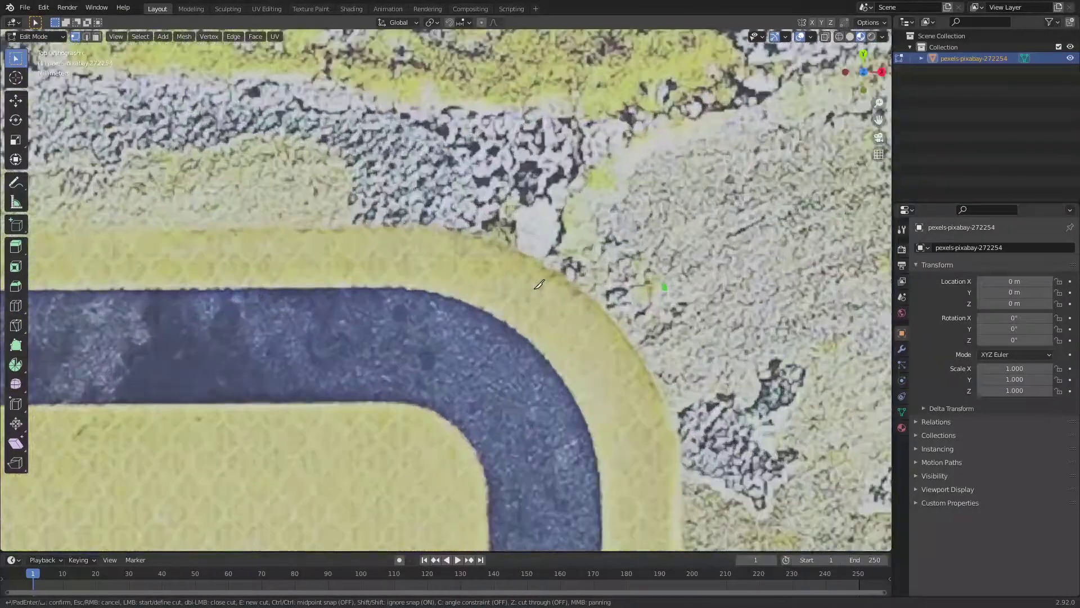
{"action": "left_click", "coordinate": [447, 205]}
{"action": "left_click", "coordinate": [533, 223]}
{"action": "left_click", "coordinate": [627, 277]}
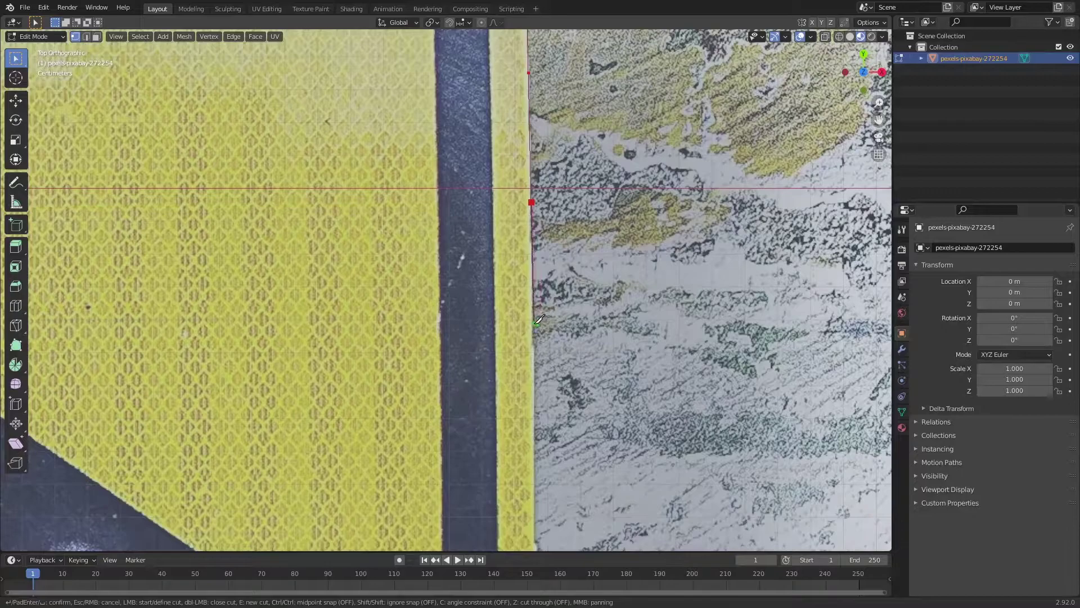
Step: Continue the knife cut down the sign's right edge to the lower-right corner
{"action": "middle_click_drag", "start_coordinate": [541, 322], "coordinate": [576, 173]}
{"action": "left_click", "coordinate": [568, 236]}
{"action": "middle_click_drag", "start_coordinate": [572, 374], "coordinate": [584, 268], "text": "shift"}
{"action": "left_click", "coordinate": [584, 268]}
{"action": "middle_click_drag", "start_coordinate": [626, 365], "coordinate": [625, 302], "text": "shift"}
{"action": "middle_click_drag", "start_coordinate": [582, 404], "coordinate": [583, 299]}
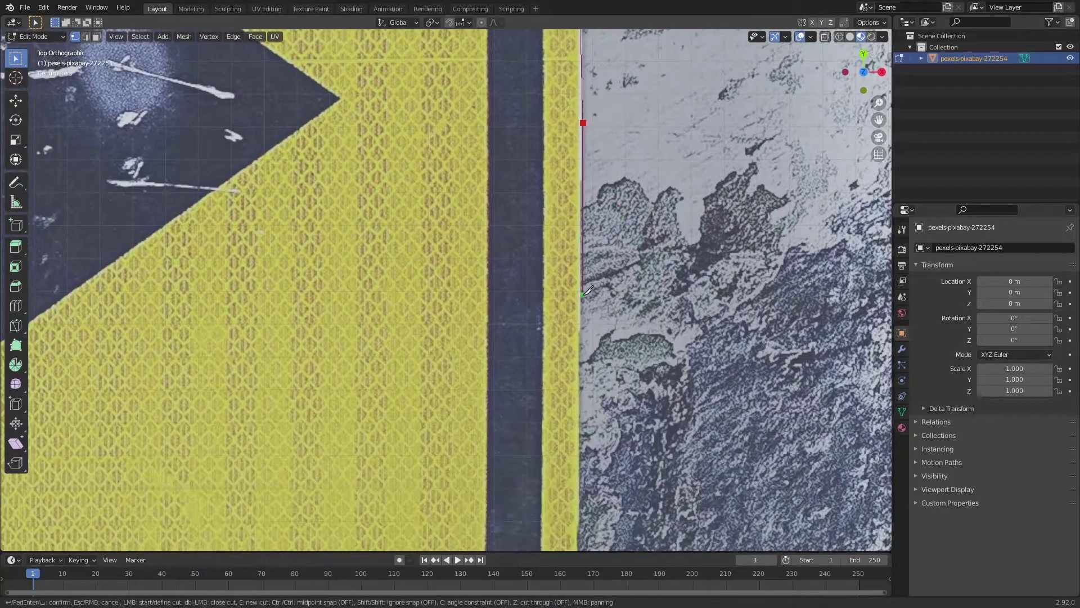
{"action": "left_click", "coordinate": [580, 299]}
{"action": "middle_click_drag", "start_coordinate": [592, 436], "coordinate": [594, 217], "text": "shift"}
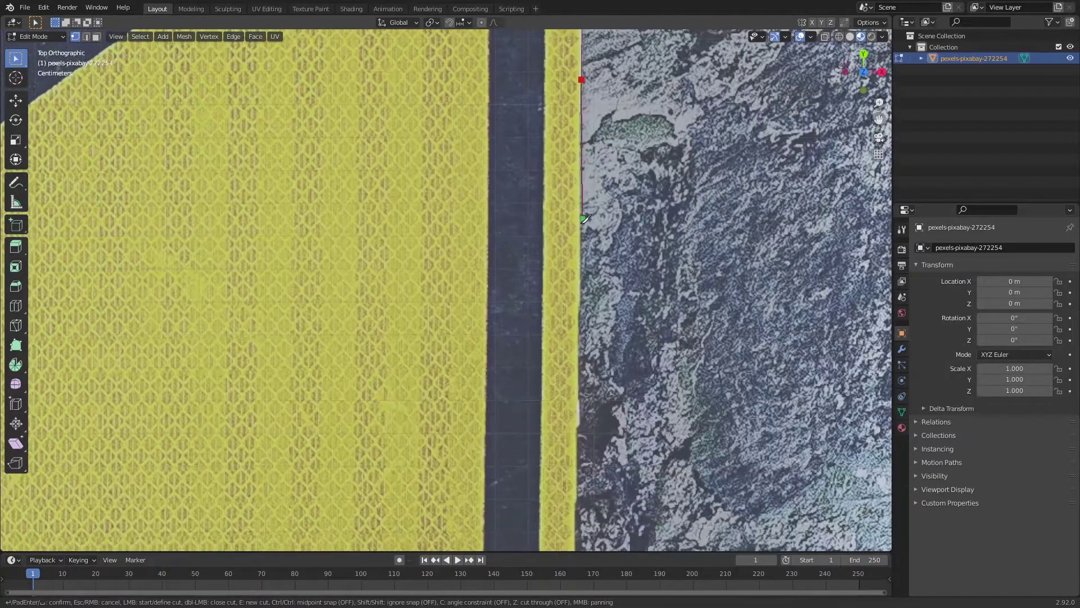
{"action": "left_click", "coordinate": [580, 239]}
{"action": "middle_click_drag", "start_coordinate": [595, 396], "coordinate": [599, 234], "text": "shift"}
{"action": "left_click", "coordinate": [582, 221]}
{"action": "left_click", "coordinate": [582, 316]}
{"action": "scroll", "coordinate": [582, 316], "scroll_direction": "up", "scroll_amount": 4}
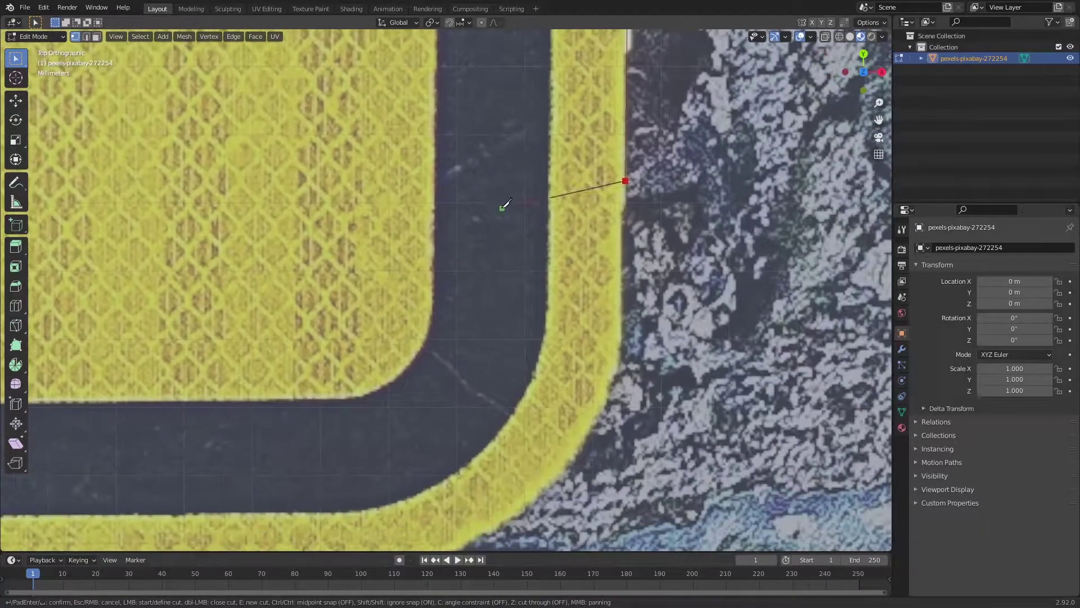
{"action": "left_click", "coordinate": [623, 345]}
{"action": "left_click", "coordinate": [612, 384]}
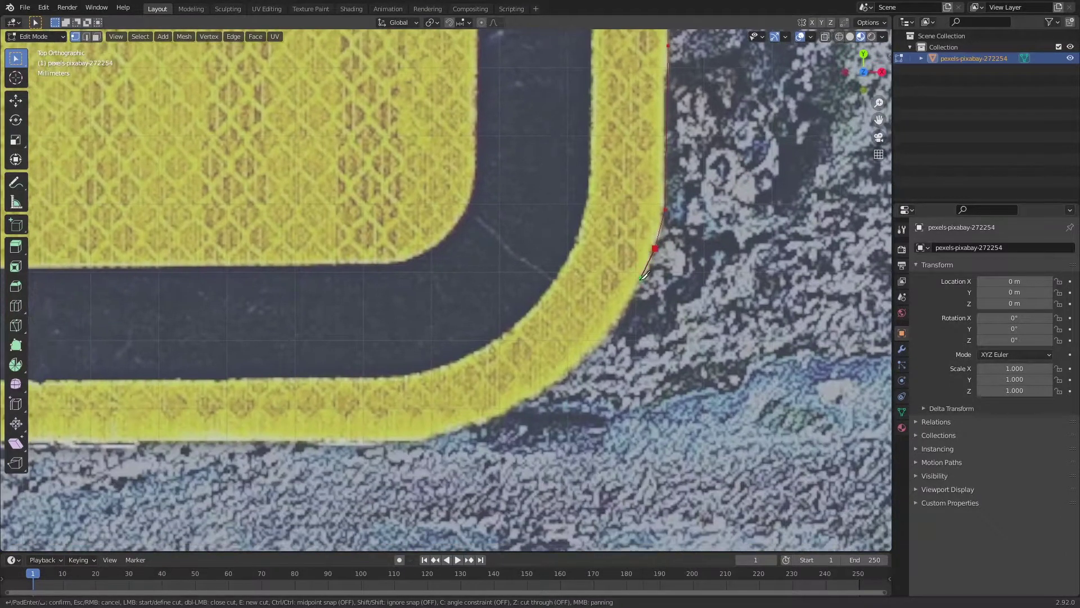
{"action": "left_click", "coordinate": [631, 303]}
Step: Trace the knife cut along the sign's bottom edge up to the pole's top
{"action": "middle_click_drag", "start_coordinate": [596, 348], "coordinate": [645, 286]}
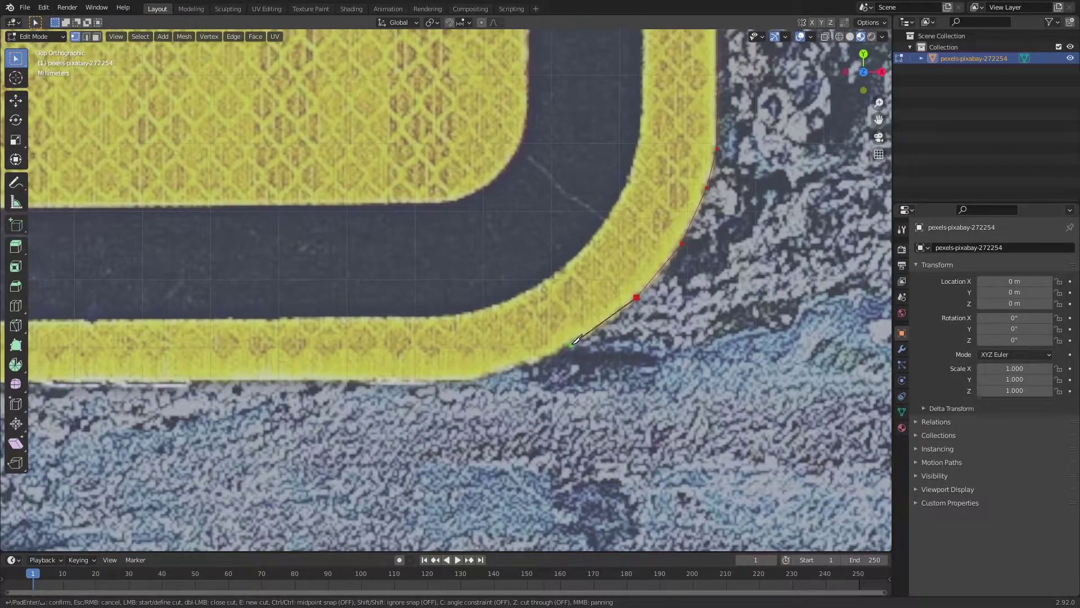
{"action": "middle_click_drag", "start_coordinate": [304, 346], "coordinate": [647, 319], "text": "shift"}
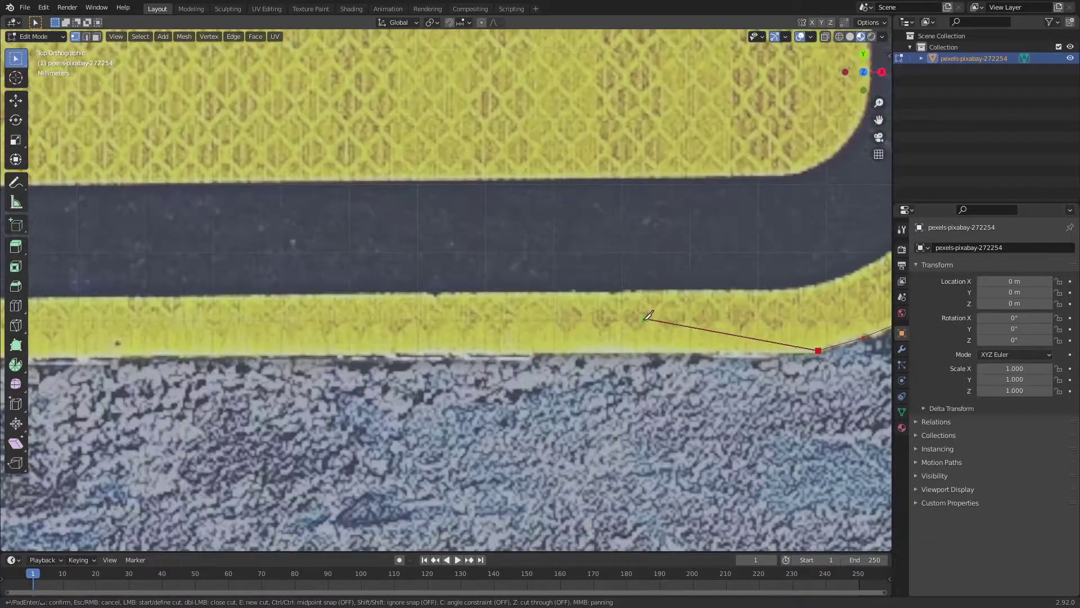
{"action": "left_click", "coordinate": [598, 350]}
{"action": "middle_click_drag", "start_coordinate": [284, 333], "coordinate": [354, 302], "text": "shift"}
{"action": "left_click", "coordinate": [384, 305]}
{"action": "middle_click_drag", "start_coordinate": [230, 276], "coordinate": [679, 250], "text": "shift"}
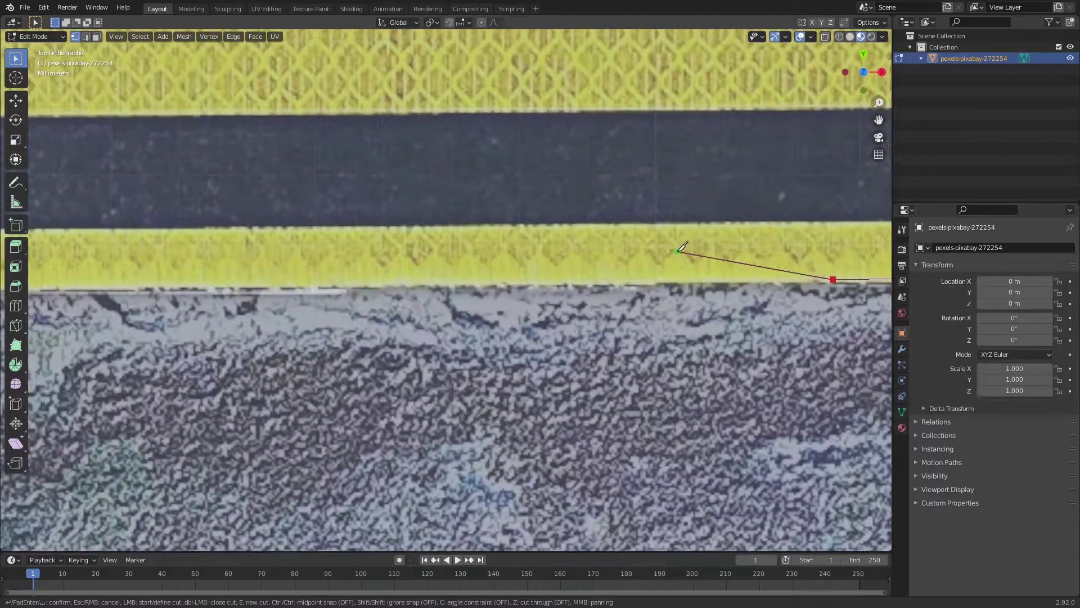
{"action": "left_click", "coordinate": [509, 283]}
{"action": "middle_click_drag", "start_coordinate": [188, 278], "coordinate": [592, 257], "text": "shift"}
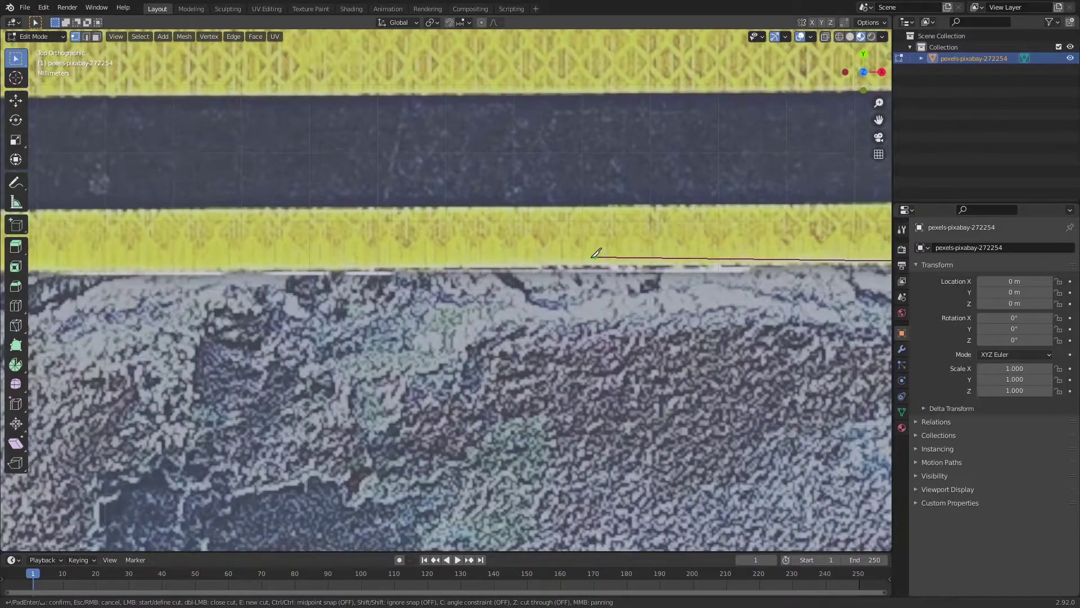
{"action": "left_click", "coordinate": [556, 262]}
{"action": "middle_click_drag", "start_coordinate": [347, 226], "coordinate": [622, 204], "text": "shift"}
{"action": "left_click", "coordinate": [499, 245]}
{"action": "middle_click_drag", "start_coordinate": [355, 213], "coordinate": [694, 206], "text": "shift"}
{"action": "left_click", "coordinate": [482, 239]}
{"action": "middle_click_drag", "start_coordinate": [400, 224], "coordinate": [759, 210], "text": "shift"}
{"action": "left_click", "coordinate": [541, 230]}
{"action": "middle_click_drag", "start_coordinate": [321, 216], "coordinate": [572, 211], "text": "shift"}
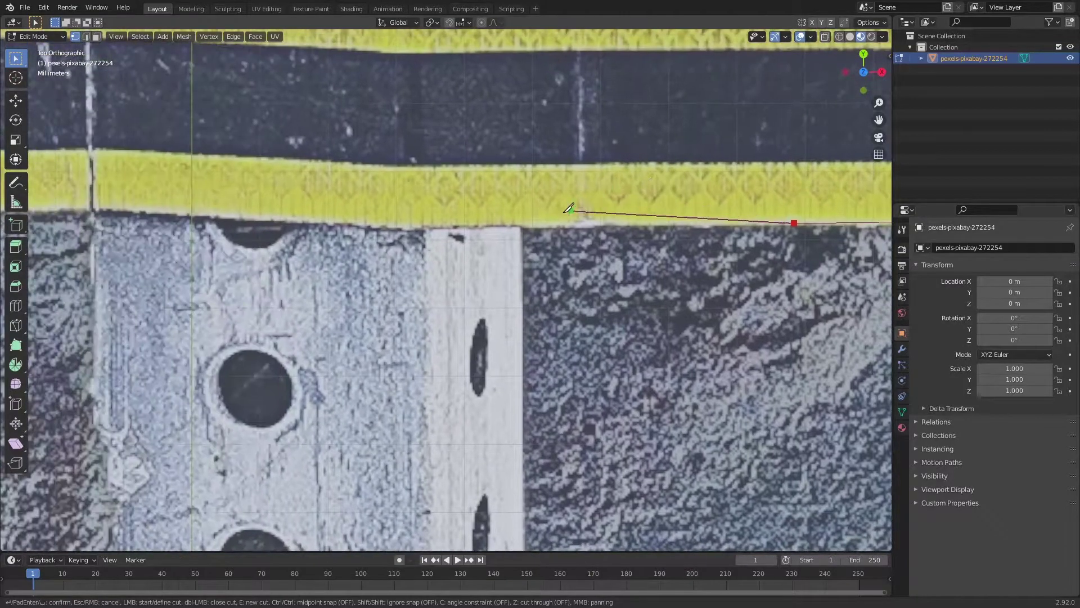
{"action": "left_click", "coordinate": [508, 226]}
Step: Extend the cut along the yellow border's bottom past the pole to the bottom-left corner
{"action": "middle_click_drag", "start_coordinate": [388, 220], "coordinate": [634, 215], "text": "shift"}
{"action": "scroll", "coordinate": [629, 214], "scroll_direction": "up", "scroll_amount": 1}
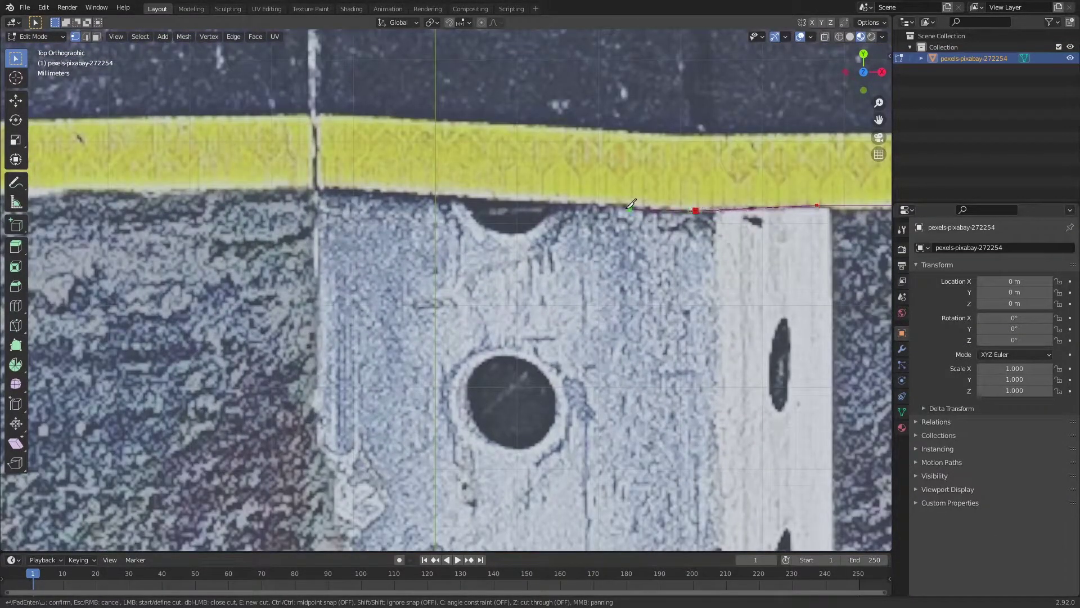
{"action": "left_click", "coordinate": [409, 190]}
{"action": "middle_click_drag", "start_coordinate": [408, 190], "coordinate": [593, 160]}
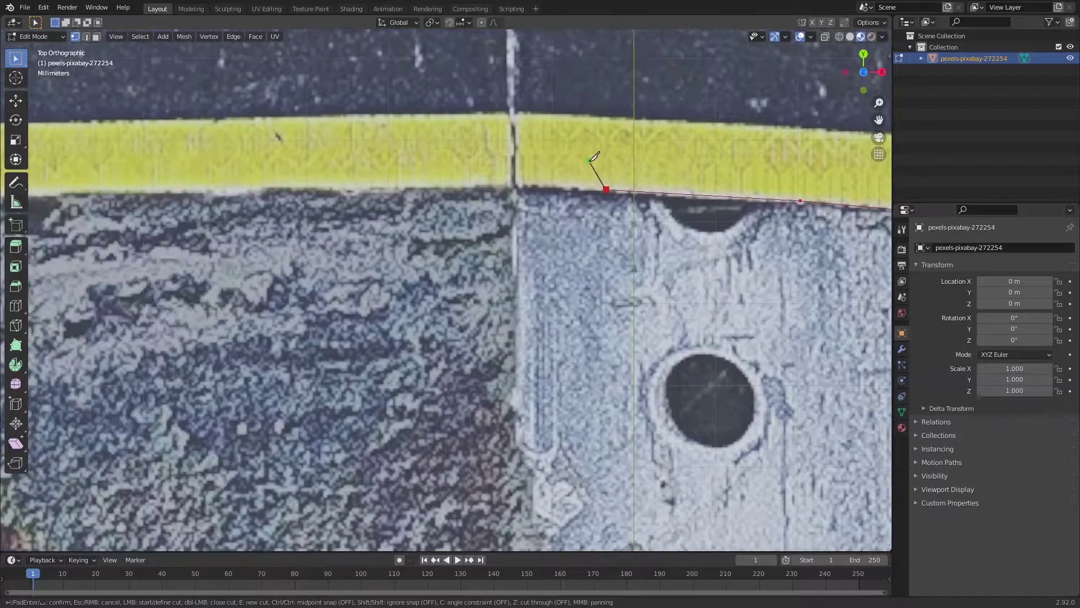
{"action": "left_click", "coordinate": [467, 186]}
{"action": "middle_click_drag", "start_coordinate": [237, 195], "coordinate": [638, 185], "text": "shift"}
{"action": "left_click", "coordinate": [630, 186]}
{"action": "middle_click_drag", "start_coordinate": [340, 183], "coordinate": [631, 208], "text": "shift"}
{"action": "left_click", "coordinate": [629, 208]}
{"action": "middle_click_drag", "start_coordinate": [506, 177], "coordinate": [860, 159], "text": "shift"}
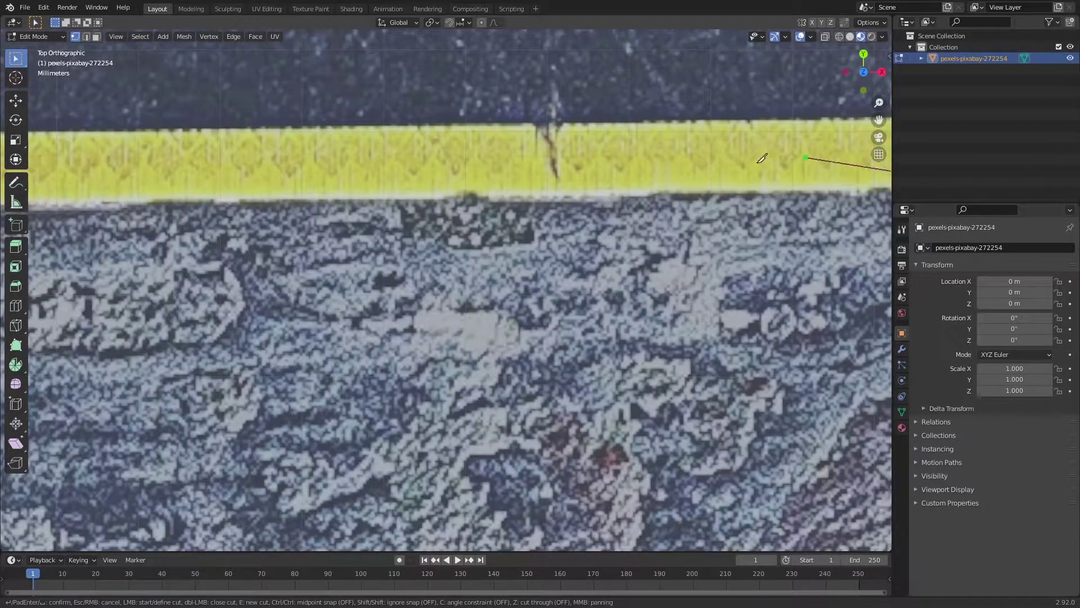
{"action": "left_click", "coordinate": [667, 197]}
{"action": "middle_click_drag", "start_coordinate": [377, 179], "coordinate": [556, 188], "text": "shift"}
{"action": "left_click", "coordinate": [513, 206]}
{"action": "middle_click_drag", "start_coordinate": [303, 190], "coordinate": [586, 193], "text": "shift"}
{"action": "left_click", "coordinate": [509, 212]}
{"action": "scroll", "coordinate": [281, 188], "scroll_direction": "up", "scroll_amount": 1}
{"action": "middle_click_drag", "start_coordinate": [273, 189], "coordinate": [650, 184], "text": "shift"}
{"action": "scroll", "coordinate": [506, 188], "scroll_direction": "down", "scroll_amount": 2}
{"action": "middle_click_drag", "start_coordinate": [437, 200], "coordinate": [772, 196]}
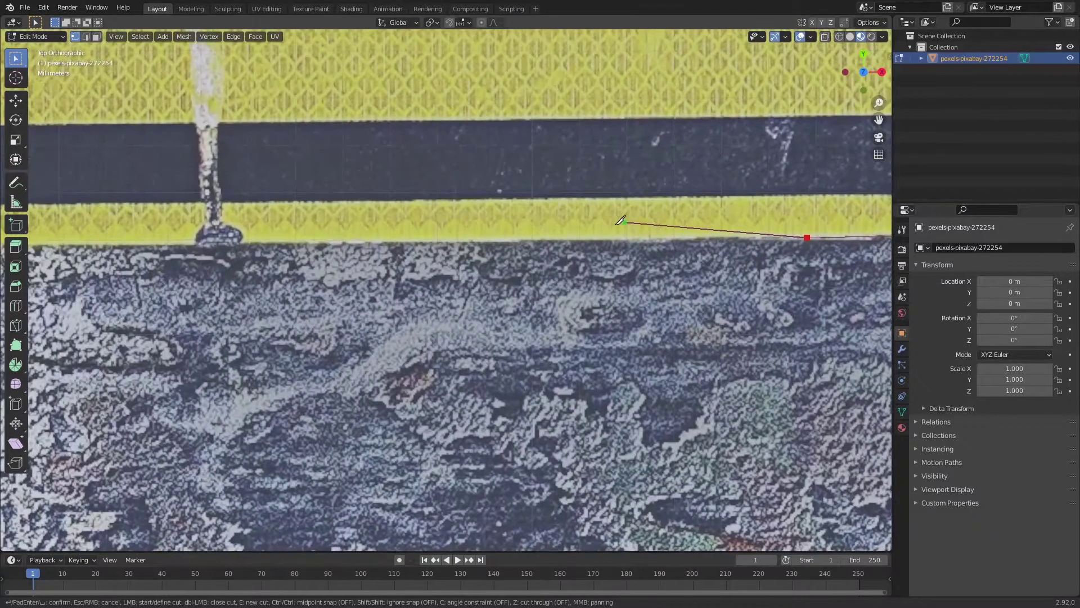
{"action": "left_click", "coordinate": [587, 235]}
{"action": "middle_click_drag", "start_coordinate": [587, 234], "coordinate": [833, 236]}
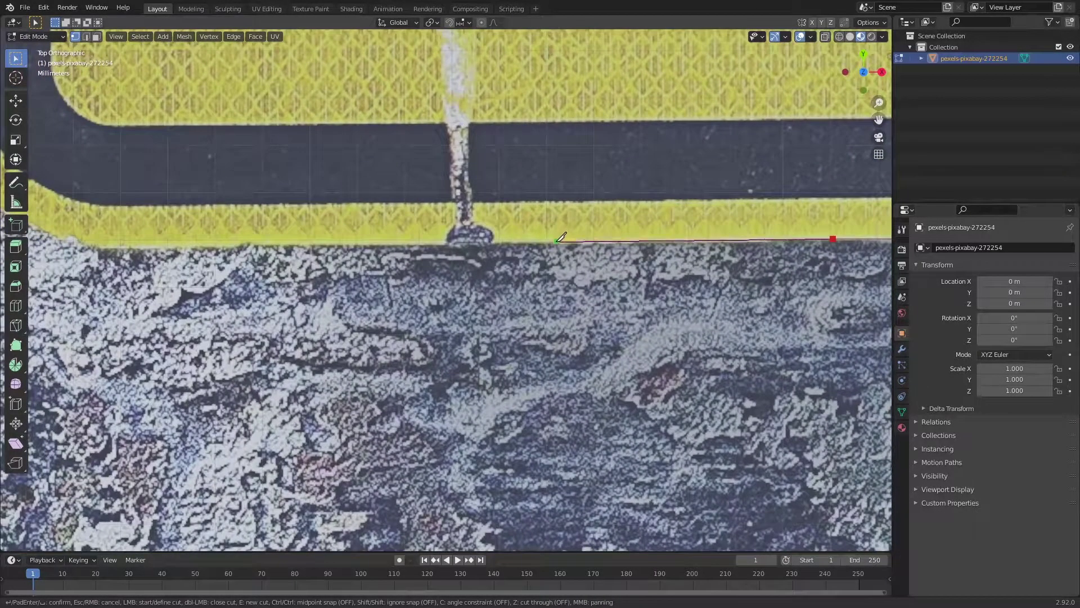
{"action": "middle_click_drag", "start_coordinate": [464, 228], "coordinate": [598, 229], "text": "shift"}
{"action": "left_click", "coordinate": [434, 242]}
Step: Carry the cut around the lower-left corner and up the sign's left edge
{"action": "middle_click_drag", "start_coordinate": [236, 224], "coordinate": [451, 229], "text": "shift"}
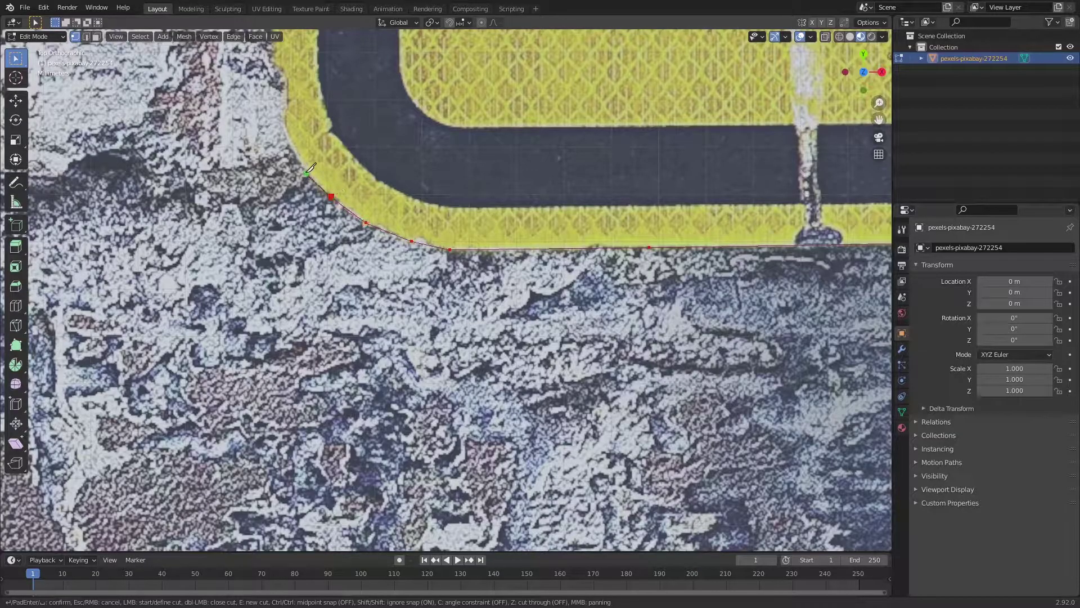
{"action": "middle_click_drag", "start_coordinate": [301, 123], "coordinate": [356, 201], "text": "shift"}
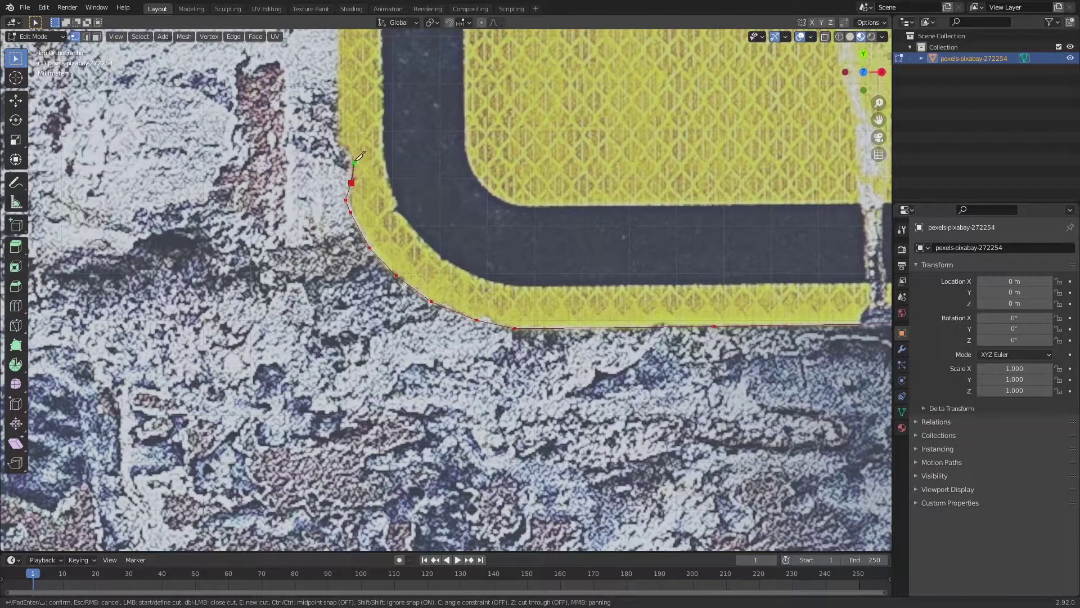
{"action": "middle_click_drag", "start_coordinate": [370, 129], "coordinate": [434, 314], "text": "shift"}
{"action": "scroll", "coordinate": [430, 306], "scroll_direction": "up", "scroll_amount": 1}
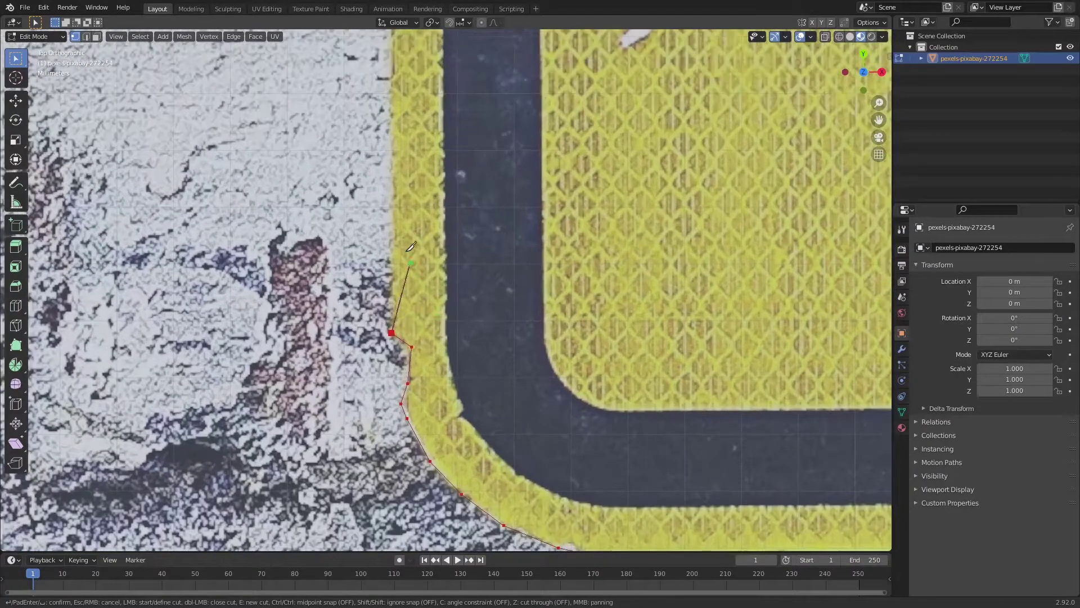
{"action": "left_click", "coordinate": [395, 194]}
{"action": "scroll", "coordinate": [430, 171], "scroll_direction": "down", "scroll_amount": 3}
{"action": "middle_click_drag", "start_coordinate": [428, 163], "coordinate": [446, 262], "text": "shift"}
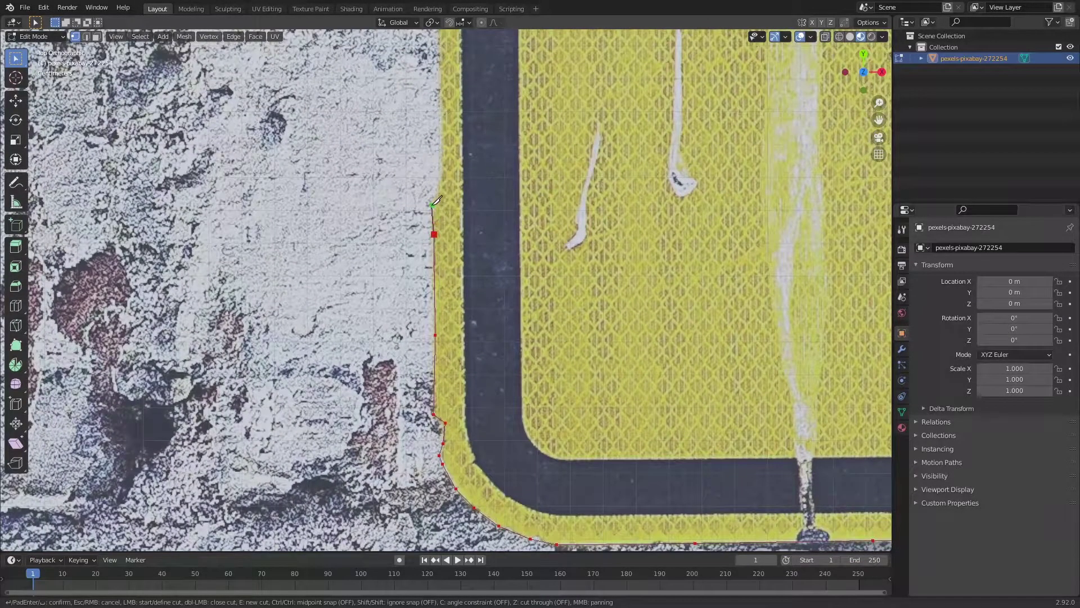
{"action": "scroll", "coordinate": [437, 201], "scroll_direction": "up", "scroll_amount": 2}
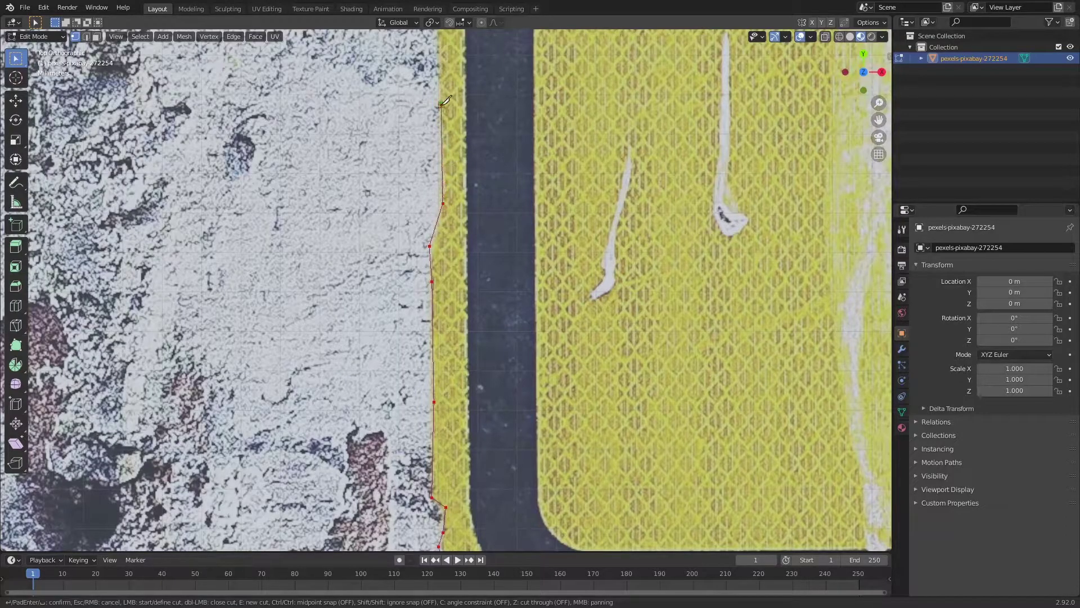
{"action": "middle_click_drag", "start_coordinate": [446, 100], "coordinate": [490, 245], "text": "shift"}
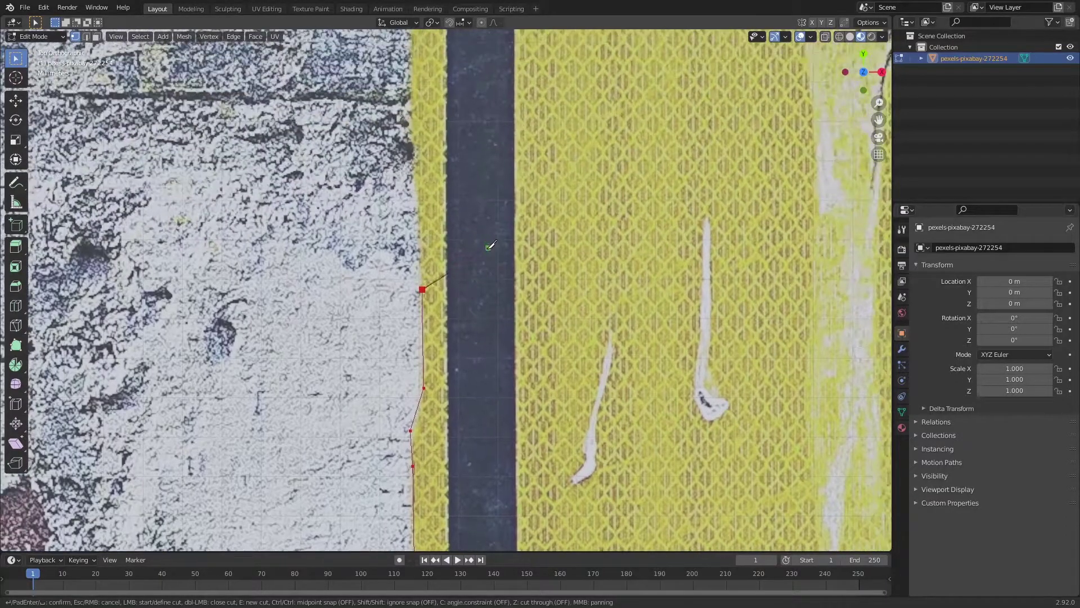
{"action": "left_click", "coordinate": [412, 119]}
{"action": "middle_click_drag", "start_coordinate": [415, 117], "coordinate": [384, 244], "text": "shift"}
{"action": "middle_click_drag", "start_coordinate": [413, 130], "coordinate": [430, 262], "text": "shift"}
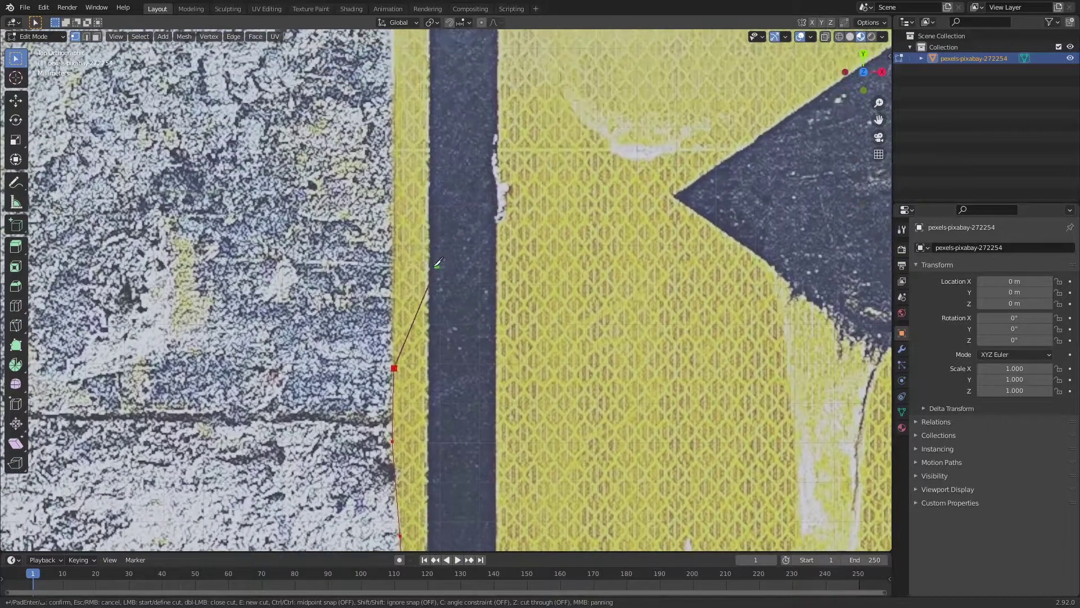
{"action": "left_click", "coordinate": [395, 227]}
{"action": "middle_click_drag", "start_coordinate": [428, 157], "coordinate": [430, 276], "text": "shift"}
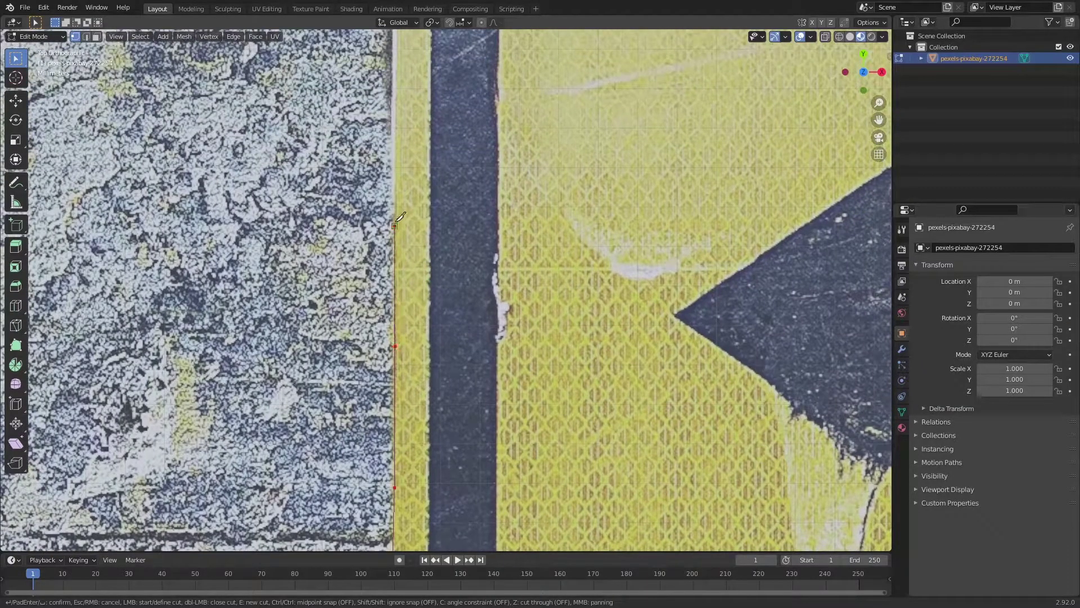
{"action": "middle_click_drag", "start_coordinate": [404, 210], "coordinate": [414, 236], "text": "shift"}
{"action": "middle_click_drag", "start_coordinate": [441, 159], "coordinate": [432, 307], "text": "shift"}
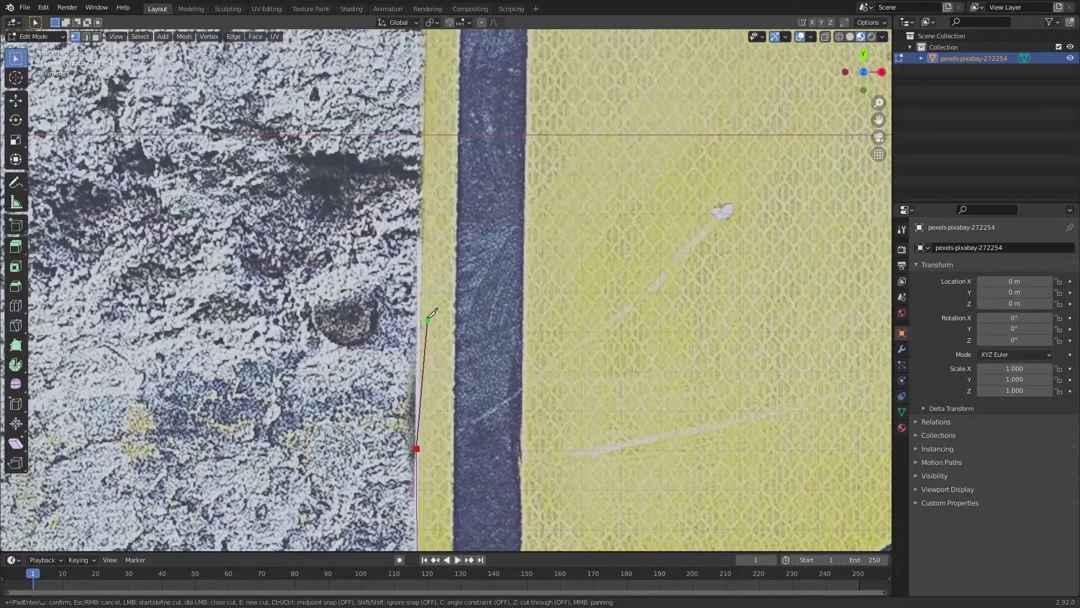
{"action": "left_click", "coordinate": [418, 276]}
{"action": "middle_click_drag", "start_coordinate": [448, 171], "coordinate": [458, 315], "text": "shift"}
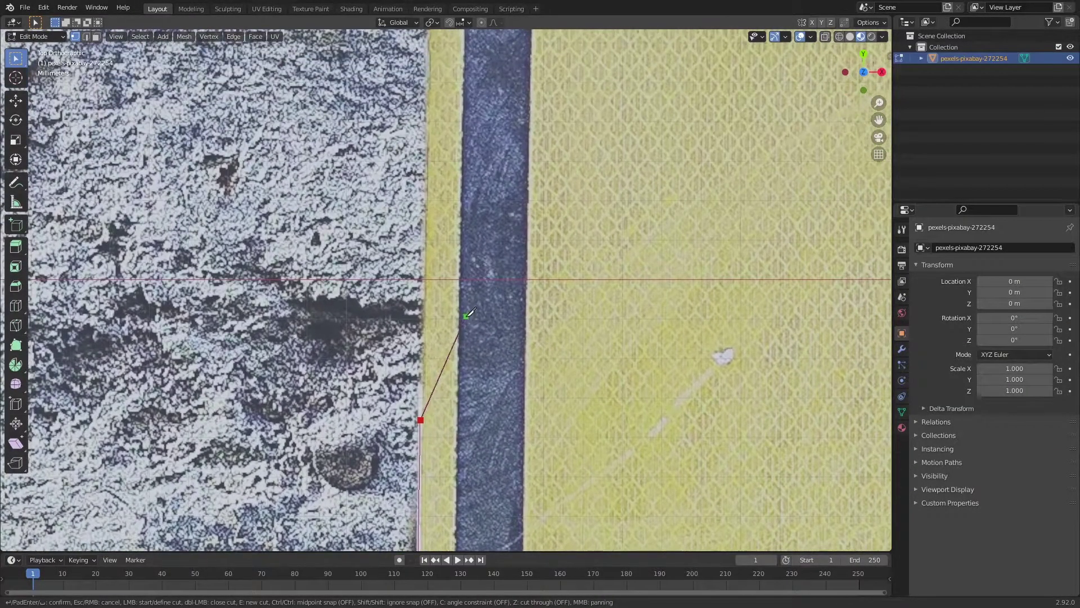
{"action": "left_click", "coordinate": [426, 240]}
Step: Cut around the upper-left corner and along the first stretch of the top edge
{"action": "middle_click_drag", "start_coordinate": [431, 118], "coordinate": [454, 287], "text": "shift"}
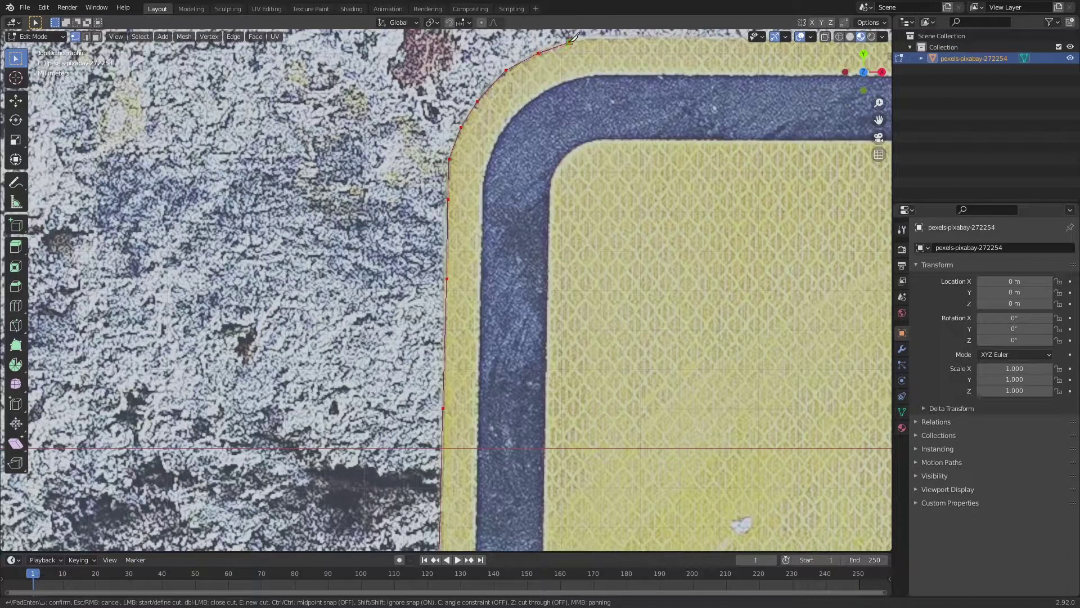
{"action": "left_click", "coordinate": [570, 41]}
{"action": "middle_click_drag", "start_coordinate": [640, 76], "coordinate": [514, 166], "text": "shift"}
{"action": "left_click", "coordinate": [458, 127]}
{"action": "middle_click_drag", "start_coordinate": [724, 134], "coordinate": [414, 160], "text": "shift"}
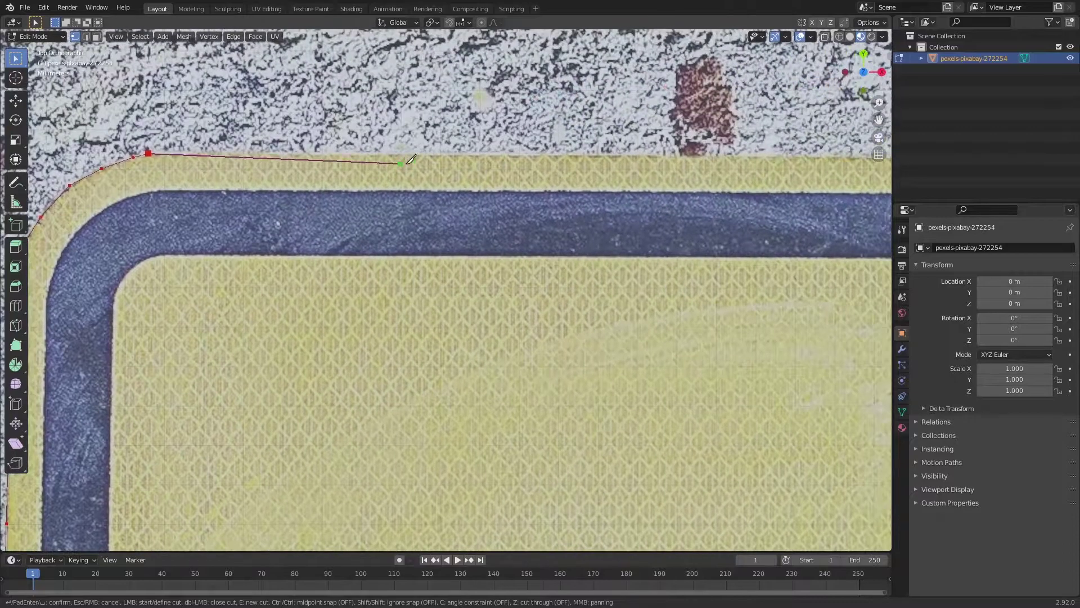
{"action": "left_click", "coordinate": [474, 154]}
{"action": "middle_click_drag", "start_coordinate": [723, 154], "coordinate": [410, 163], "text": "shift"}
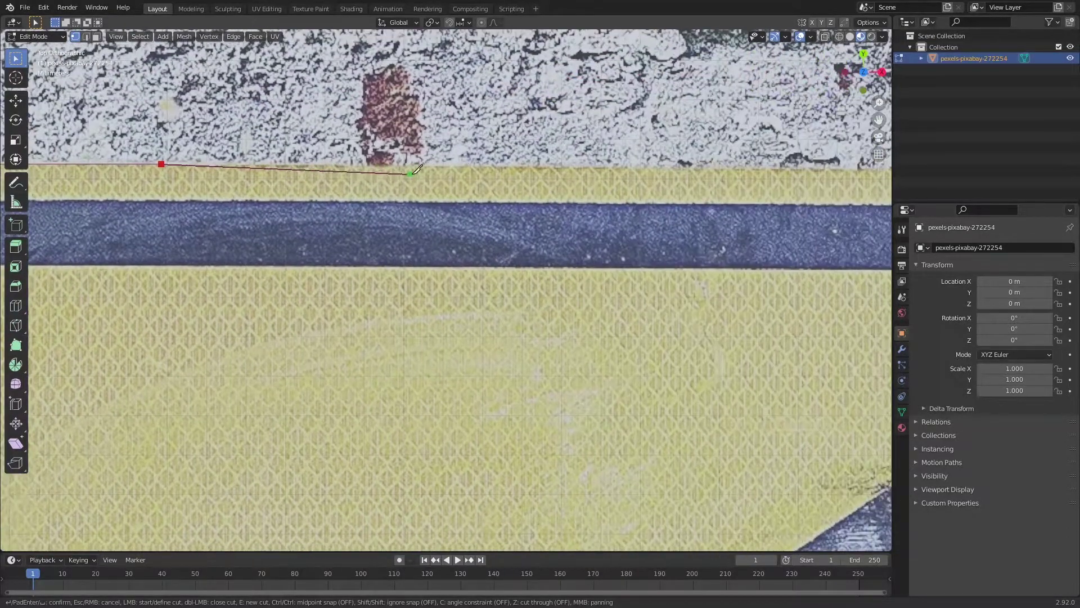
{"action": "left_click", "coordinate": [538, 166]}
{"action": "middle_click_drag", "start_coordinate": [703, 169], "coordinate": [346, 152], "text": "shift"}
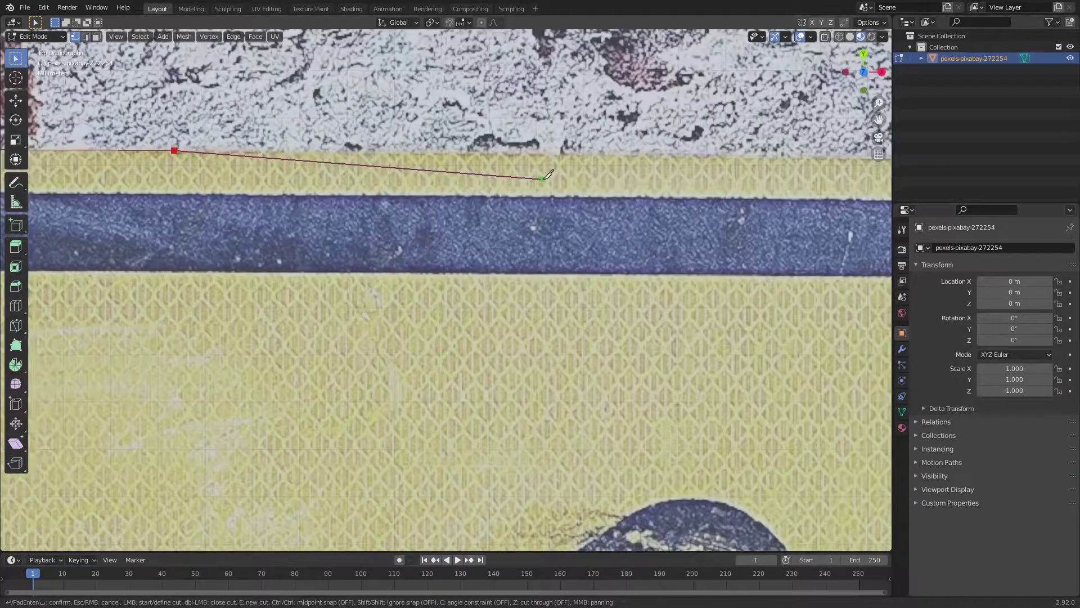
{"action": "left_click", "coordinate": [576, 155]}
{"action": "scroll", "coordinate": [576, 155], "scroll_direction": "down", "scroll_amount": 4}
{"action": "middle_click_drag", "start_coordinate": [706, 219], "coordinate": [500, 224], "text": "shift"}
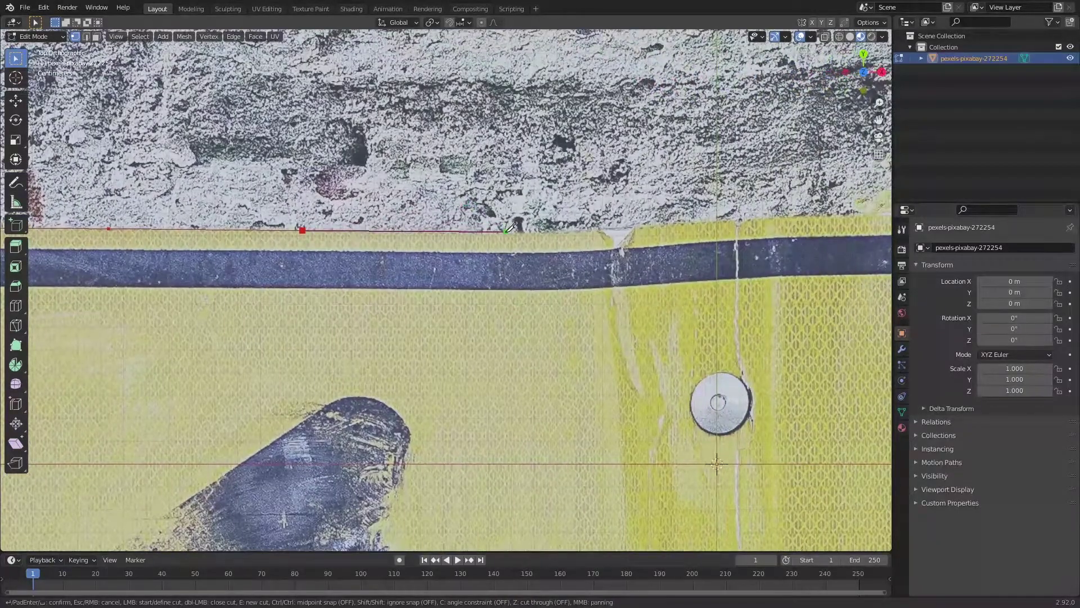
{"action": "left_click", "coordinate": [505, 233]}
Step: Finish the top edge to the upper-right corner and confirm the knife cut
{"action": "left_click", "coordinate": [651, 225]}
{"action": "middle_click_drag", "start_coordinate": [656, 220], "coordinate": [463, 221], "text": "shift"}
{"action": "middle_click_drag", "start_coordinate": [637, 219], "coordinate": [314, 234], "text": "shift"}
{"action": "left_click", "coordinate": [464, 224]}
{"action": "scroll", "coordinate": [499, 220], "scroll_direction": "up", "scroll_amount": 1}
{"action": "left_click", "coordinate": [497, 220]}
{"action": "middle_click_drag", "start_coordinate": [675, 223], "coordinate": [459, 224], "text": "shift"}
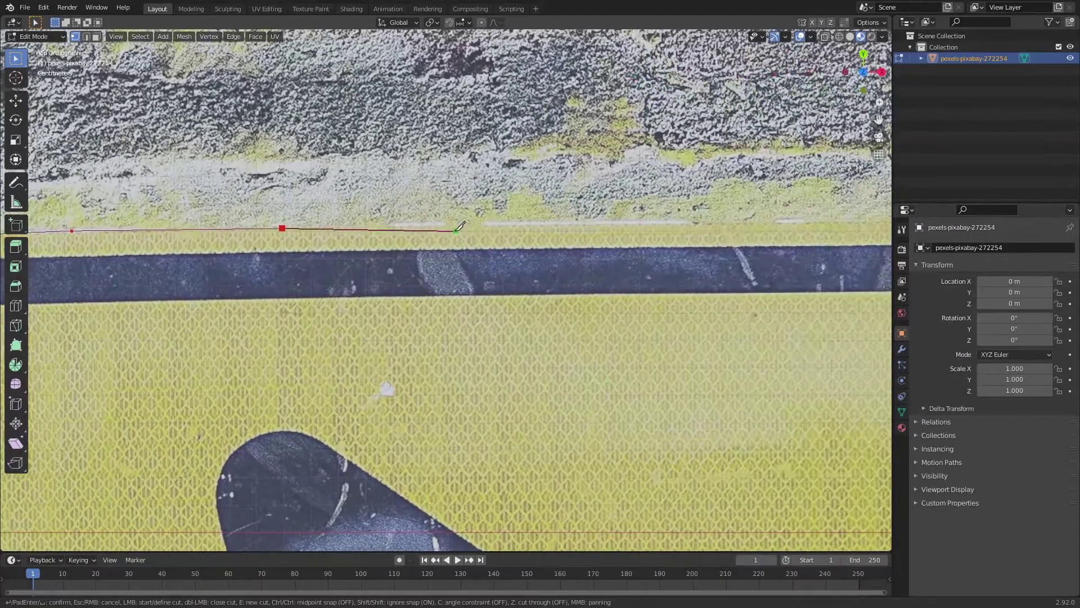
{"action": "left_click", "coordinate": [449, 223]}
{"action": "middle_click_drag", "start_coordinate": [667, 222], "coordinate": [478, 225], "text": "shift"}
{"action": "left_click", "coordinate": [478, 226]}
{"action": "middle_click_drag", "start_coordinate": [738, 223], "coordinate": [496, 229], "text": "shift"}
{"action": "left_click", "coordinate": [501, 231]}
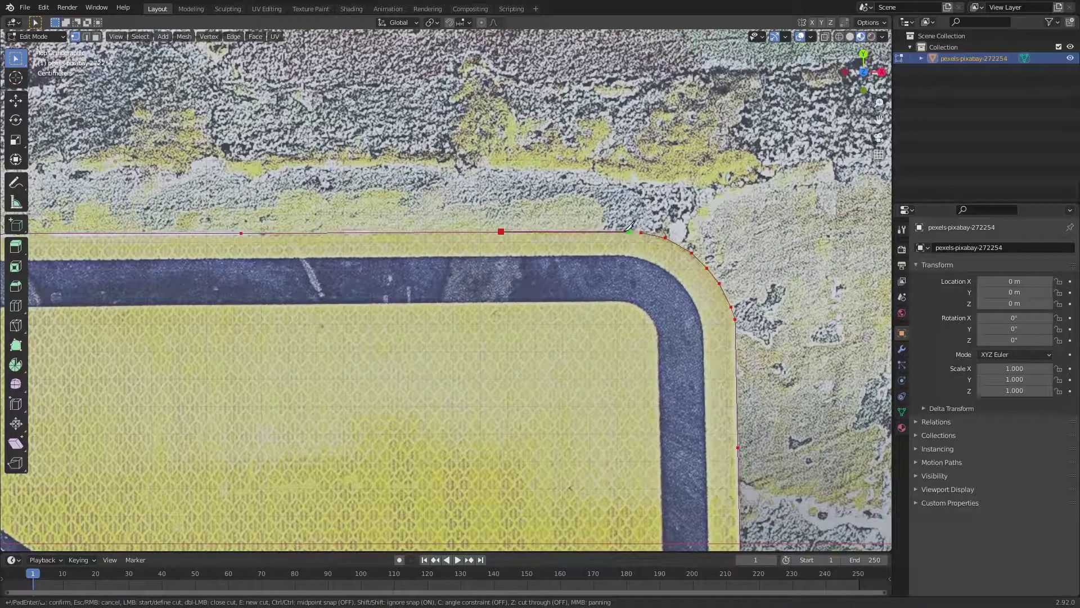
{"action": "key", "text": "Return"}
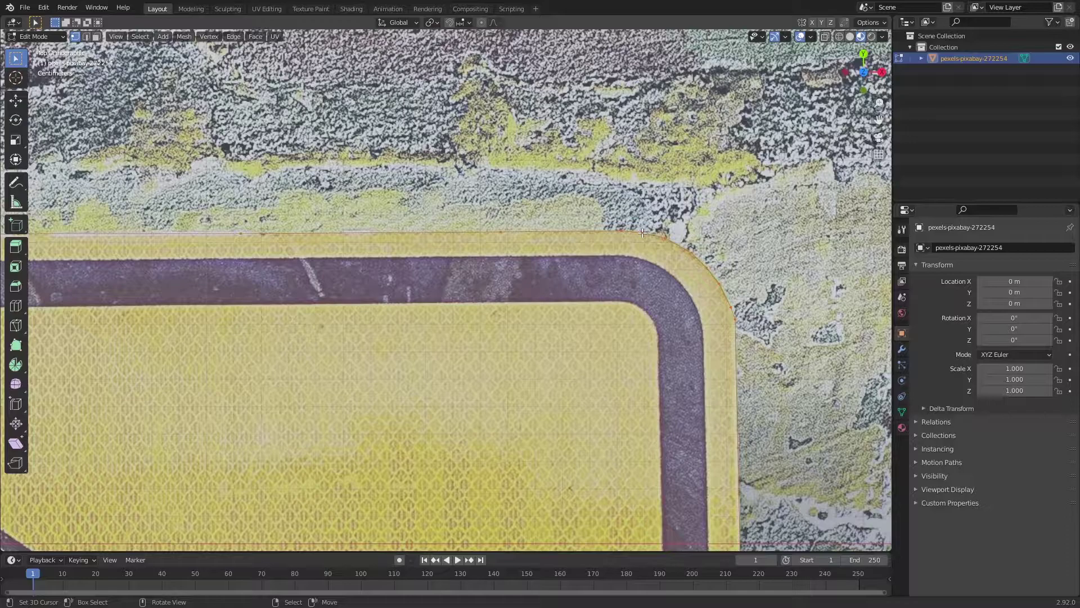
Step: In Face select mode, select the brick-wall faces outside the cut and delete them
{"action": "scroll", "coordinate": [643, 233], "scroll_direction": "down", "scroll_amount": 4}
{"action": "middle_click_drag", "start_coordinate": [163, 408], "coordinate": [565, 323], "text": "shift"}
{"action": "scroll", "coordinate": [540, 343], "scroll_direction": "down", "scroll_amount": 4}
{"action": "middle_click_drag", "start_coordinate": [515, 361], "coordinate": [630, 258], "text": "shift"}
{"action": "scroll", "coordinate": [518, 294], "scroll_direction": "down", "scroll_amount": 3}
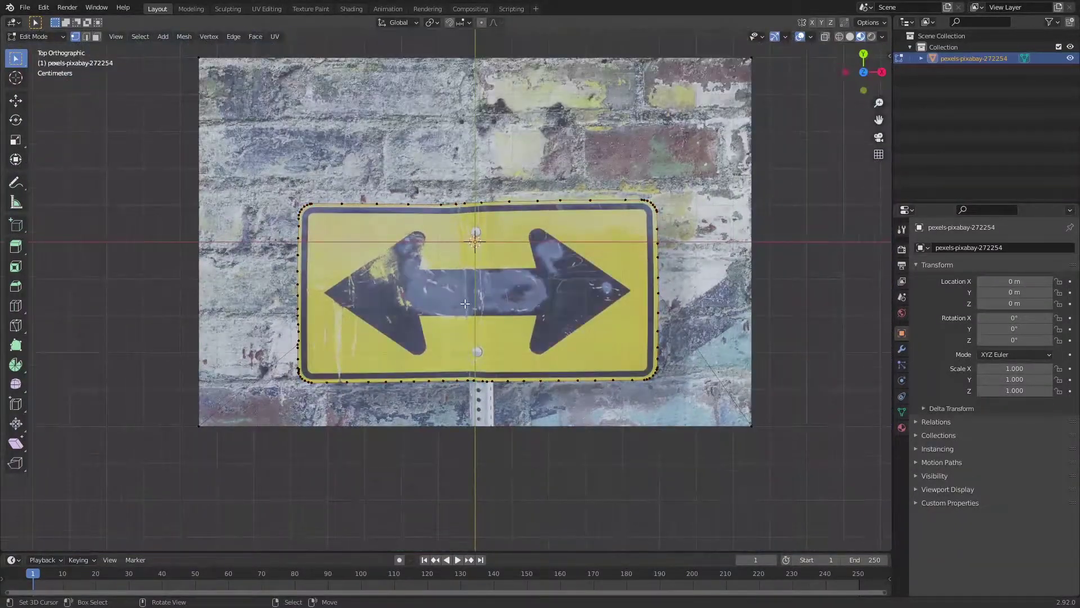
{"action": "scroll", "coordinate": [430, 276], "scroll_direction": "up", "scroll_amount": 1}
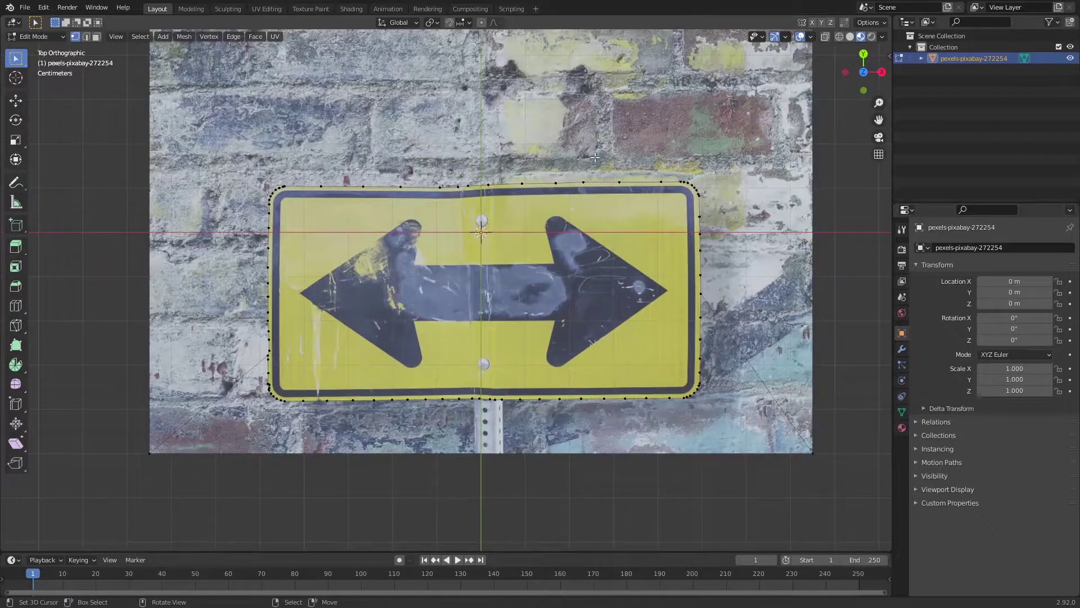
{"action": "middle_click_drag", "start_coordinate": [596, 114], "coordinate": [607, 172], "text": "shift"}
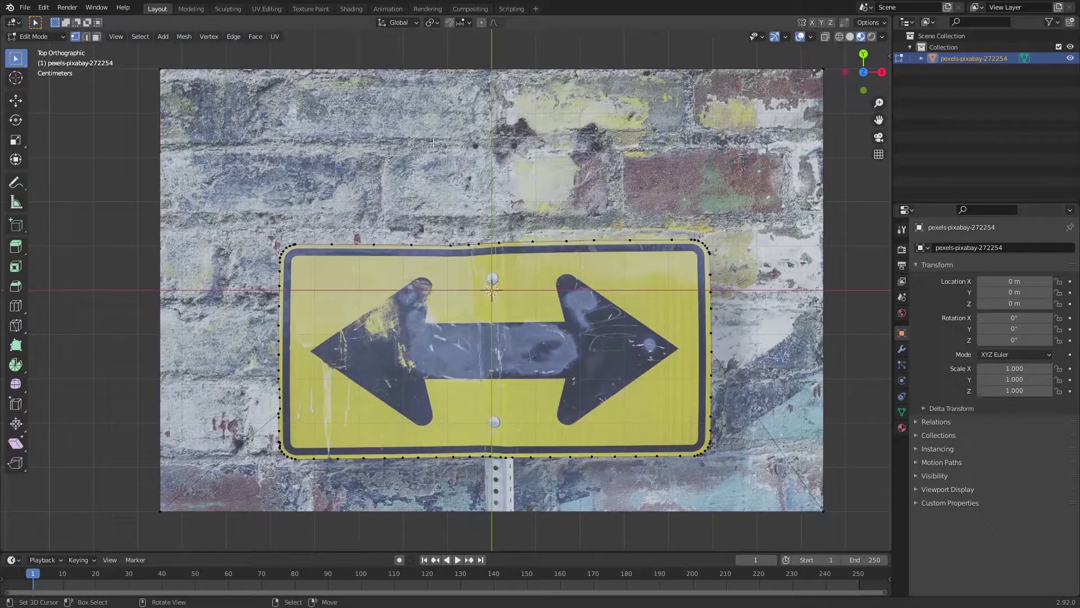
{"action": "left_click", "coordinate": [97, 36]}
{"action": "left_click", "coordinate": [521, 153]}
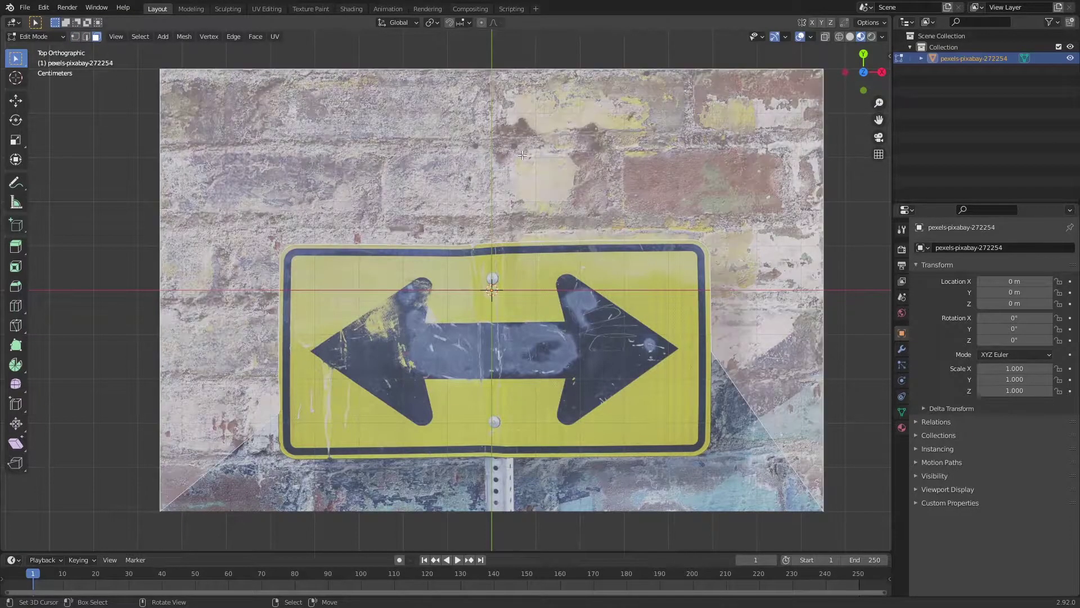
{"action": "left_click", "coordinate": [625, 426], "text": "shift"}
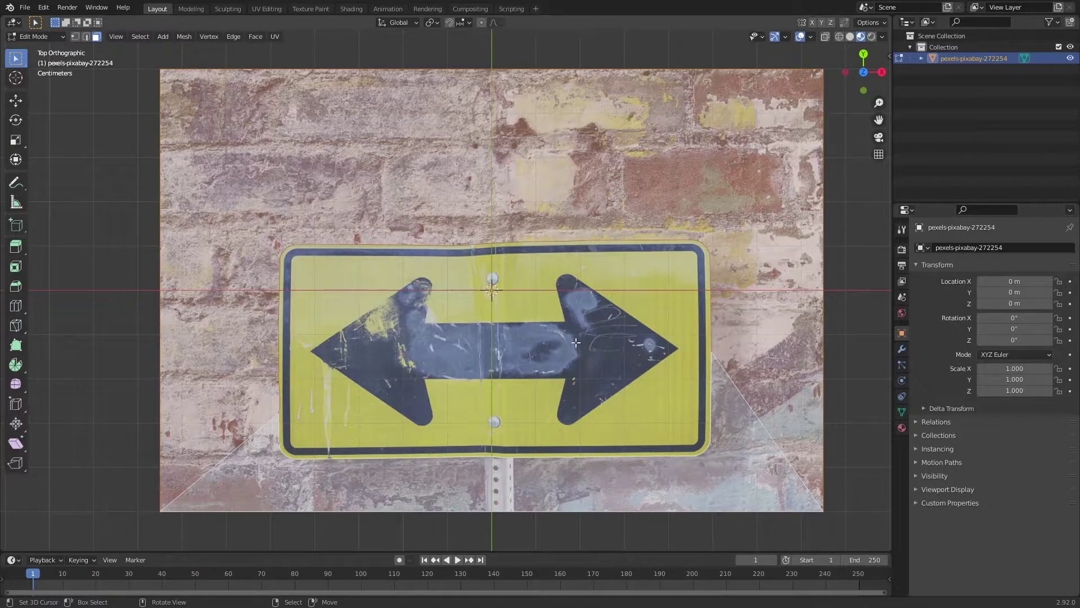
{"action": "key", "text": "x"}
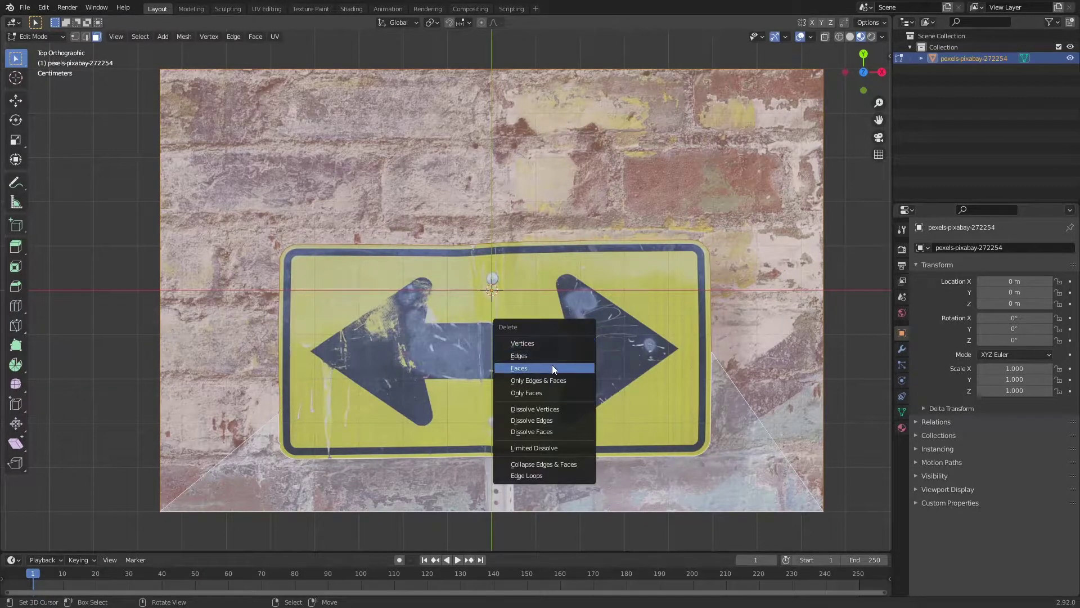
{"action": "left_click", "coordinate": [552, 364]}
{"action": "middle_click_drag", "start_coordinate": [454, 385], "coordinate": [580, 323]}
Step: View the sign from top view (numpad 7), select all its geometry, and activate the Move tool
{"action": "key", "text": "Tab"}
{"action": "key", "text": "KP_7"}
{"action": "key", "text": "Tab"}
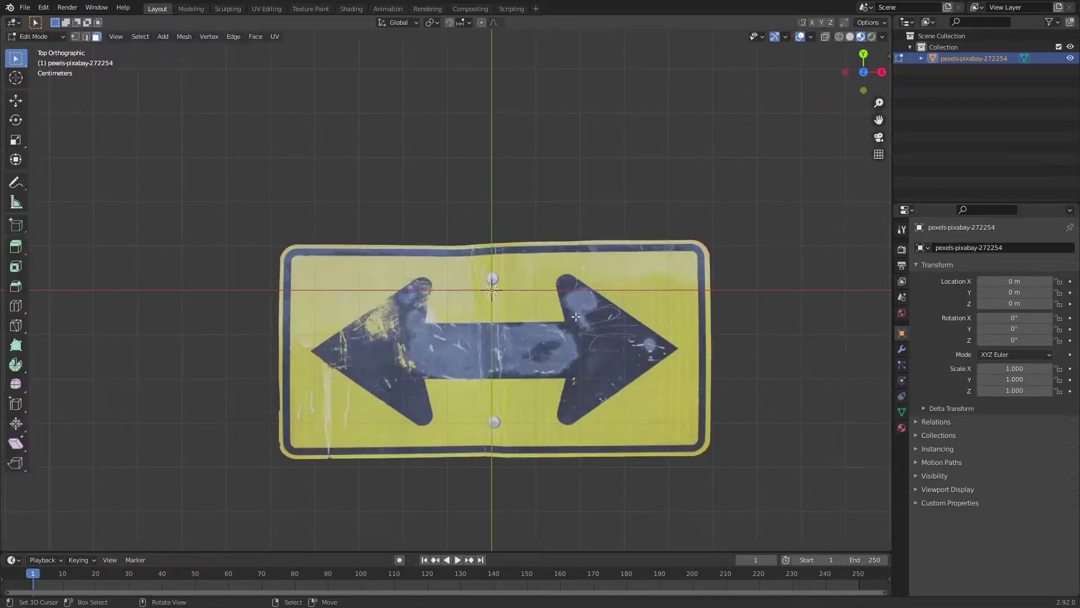
{"action": "key", "text": "a"}
{"action": "scroll", "coordinate": [318, 322], "scroll_direction": "up", "scroll_amount": 2}
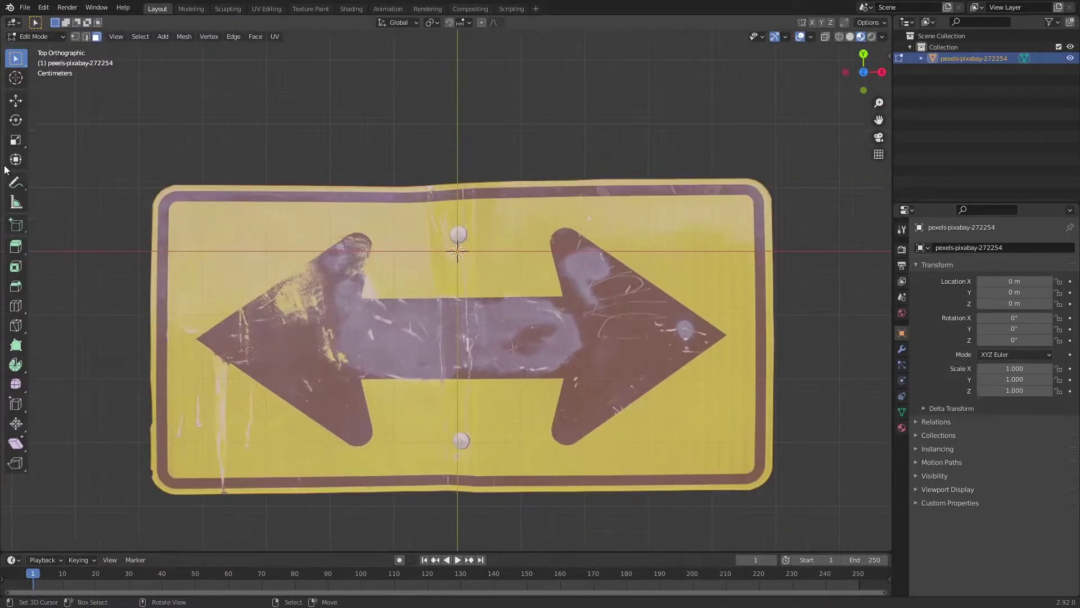
{"action": "left_click", "coordinate": [15, 100]}
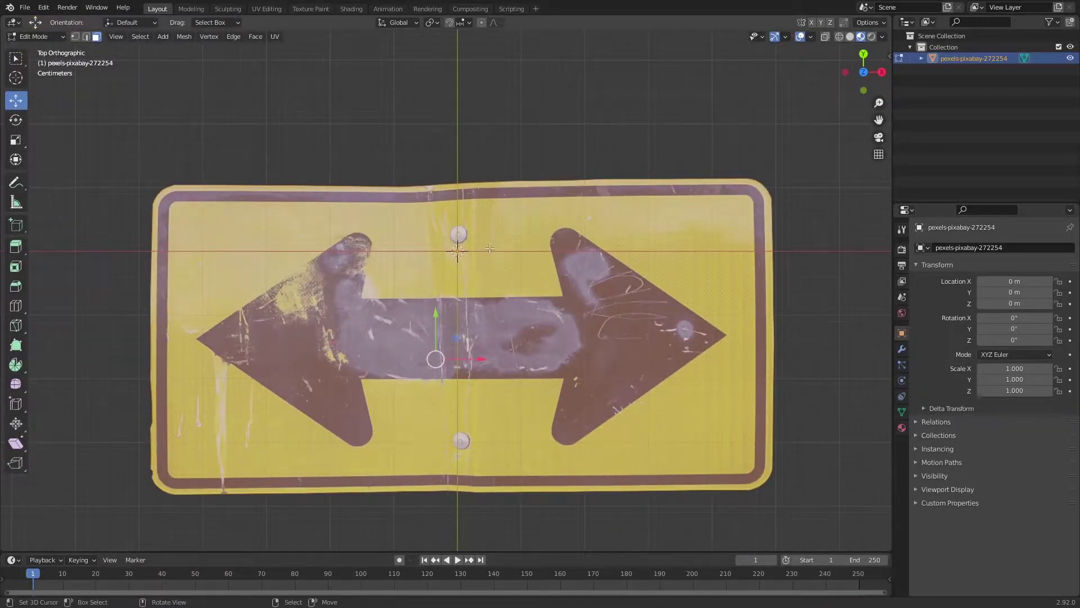
Step: Search F3 for origin, center and mesh commands, then cancel without running one
{"action": "key", "text": "F3"}
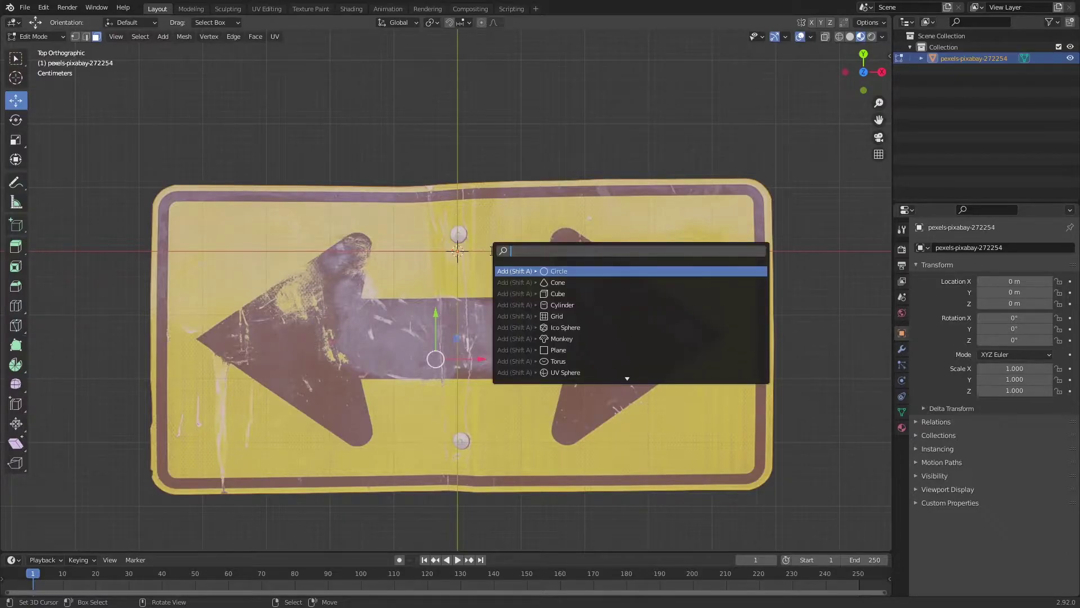
{"action": "type", "text": "origi"}
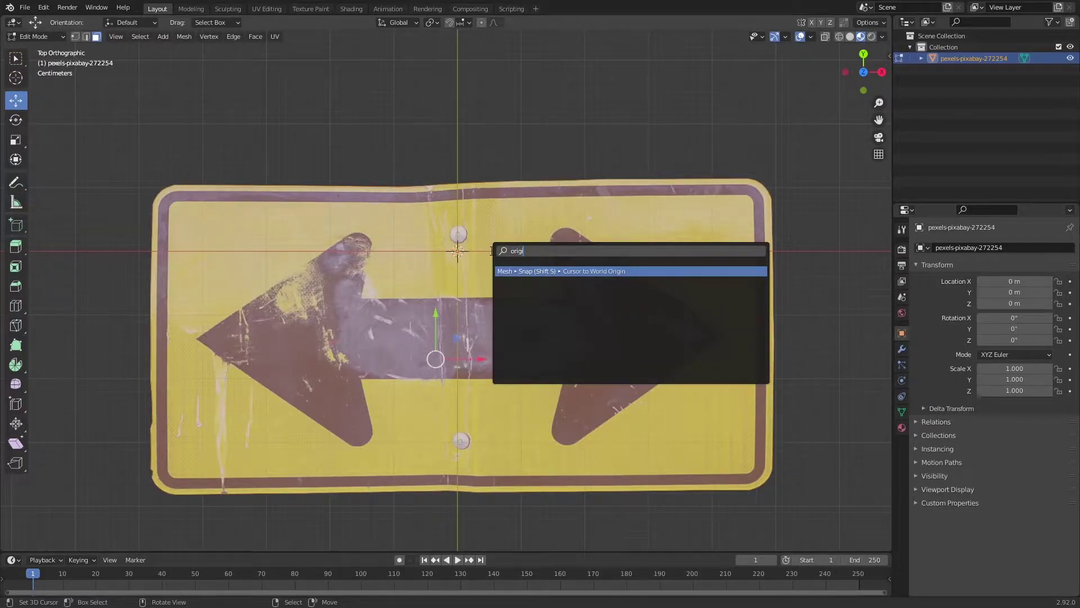
{"action": "key", "text": "BackSpace"}
{"action": "key", "text": "BackSpace"}
{"action": "key", "text": "BackSpace"}
{"action": "key", "text": "BackSpace"}
{"action": "key", "text": "BackSpace"}
{"action": "type", "text": "center"}
{"action": "key", "text": "BackSpace"}
{"action": "key", "text": "BackSpace"}
{"action": "key", "text": "BackSpace"}
{"action": "key", "text": "BackSpace"}
{"action": "key", "text": "BackSpace"}
{"action": "key", "text": "BackSpace"}
{"action": "type", "text": "mesh"}
{"action": "key", "text": "Down"}
{"action": "key", "text": "Down"}
{"action": "key", "text": "Down"}
{"action": "key", "text": "Down"}
{"action": "key", "text": "Down"}
{"action": "key", "text": "Down"}
{"action": "key", "text": "Down"}
{"action": "key", "text": "Down"}
{"action": "key", "text": "Down"}
{"action": "key", "text": "Down"}
{"action": "key", "text": "Down"}
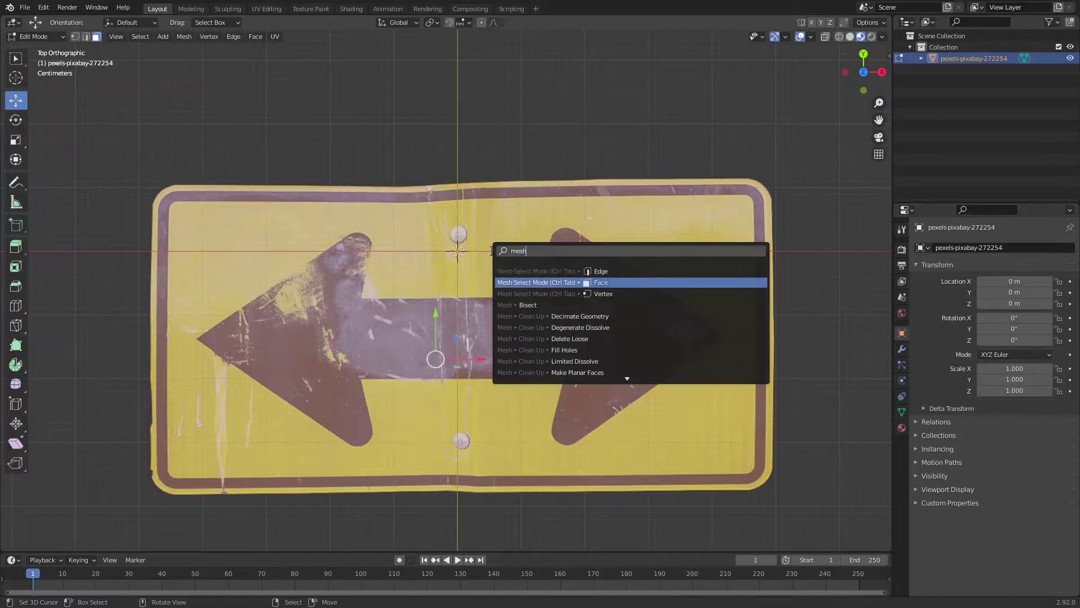
{"action": "key", "text": "Down"}
{"action": "key", "text": "Down"}
{"action": "key", "text": "Down"}
{"action": "key", "text": "Down"}
{"action": "key", "text": "Down"}
{"action": "key", "text": "Down"}
{"action": "key", "text": "Down"}
{"action": "key", "text": "Down"}
{"action": "key", "text": "Down"}
{"action": "key", "text": "Down"}
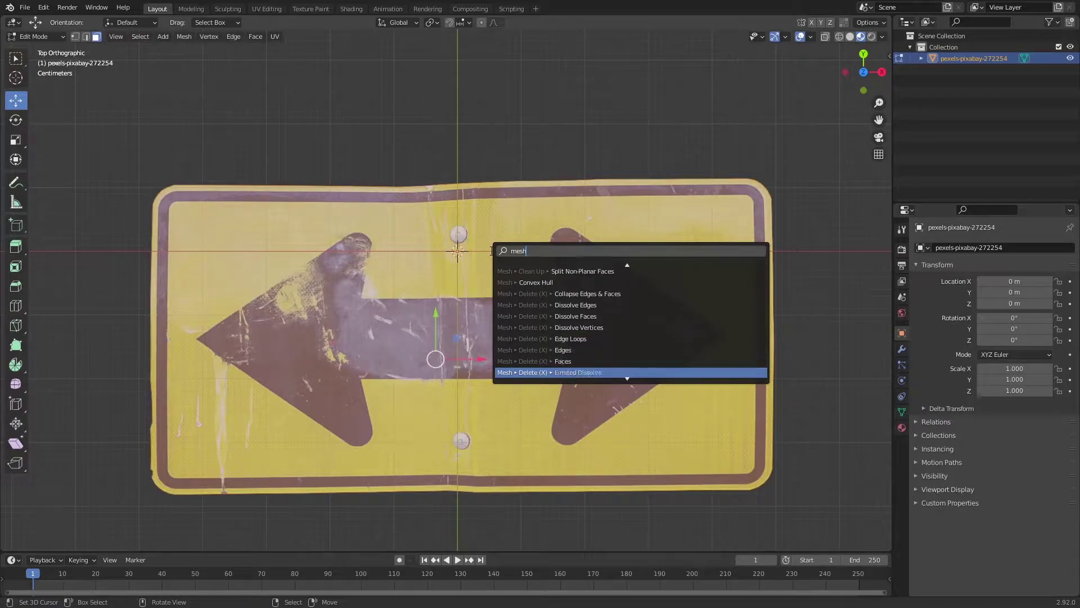
{"action": "key", "text": "Down"}
{"action": "key", "text": "Down"}
{"action": "key", "text": "Down"}
{"action": "key", "text": "Down"}
{"action": "key", "text": "Down"}
{"action": "key", "text": "Down"}
{"action": "key", "text": "Down"}
{"action": "key", "text": "Down"}
{"action": "key", "text": "Down"}
{"action": "key", "text": "Down"}
{"action": "key", "text": "Down"}
{"action": "key", "text": "Down"}
{"action": "key", "text": "Down"}
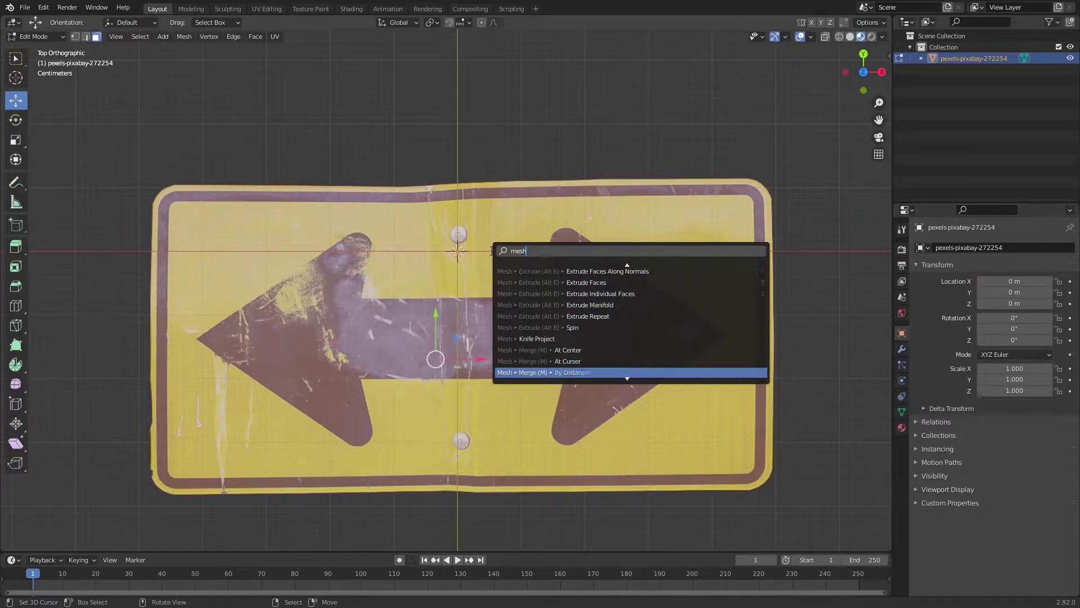
{"action": "key", "text": "Down"}
{"action": "key", "text": "Down"}
{"action": "key", "text": "Down"}
{"action": "key", "text": "Down"}
{"action": "key", "text": "Down"}
{"action": "key", "text": "Down"}
{"action": "key", "text": "Down"}
{"action": "key", "text": "Down"}
{"action": "key", "text": "Down"}
{"action": "key", "text": "Down"}
{"action": "key", "text": "Down"}
{"action": "key", "text": "Down"}
{"action": "key", "text": "Down"}
{"action": "key", "text": "Down"}
{"action": "key", "text": "Down"}
{"action": "key", "text": "Down"}
{"action": "key", "text": "Down"}
{"action": "type", "text": "ori"}
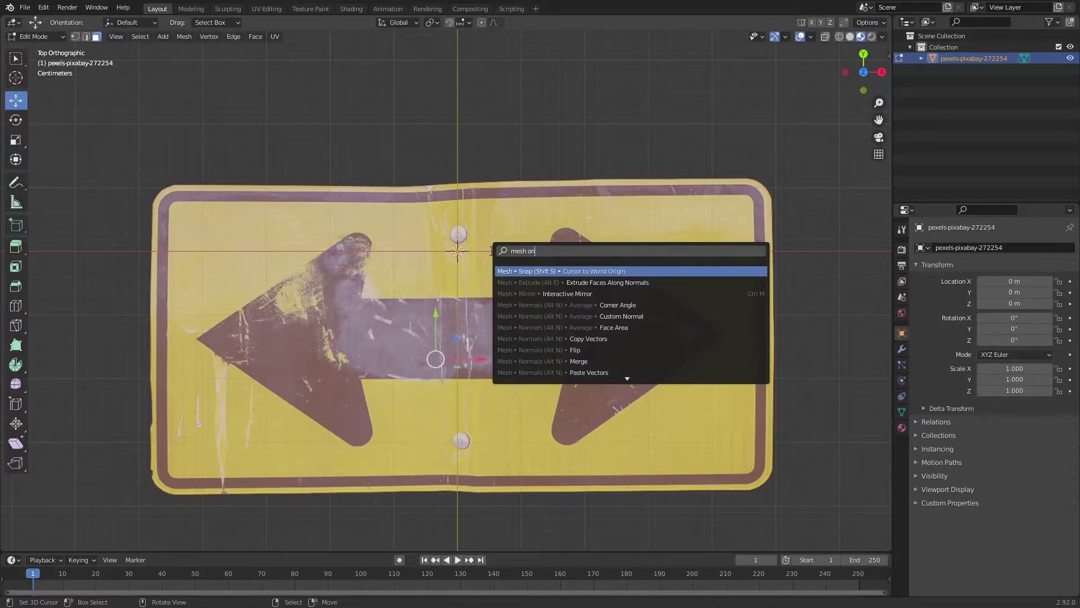
{"action": "type", "text": "gi"}
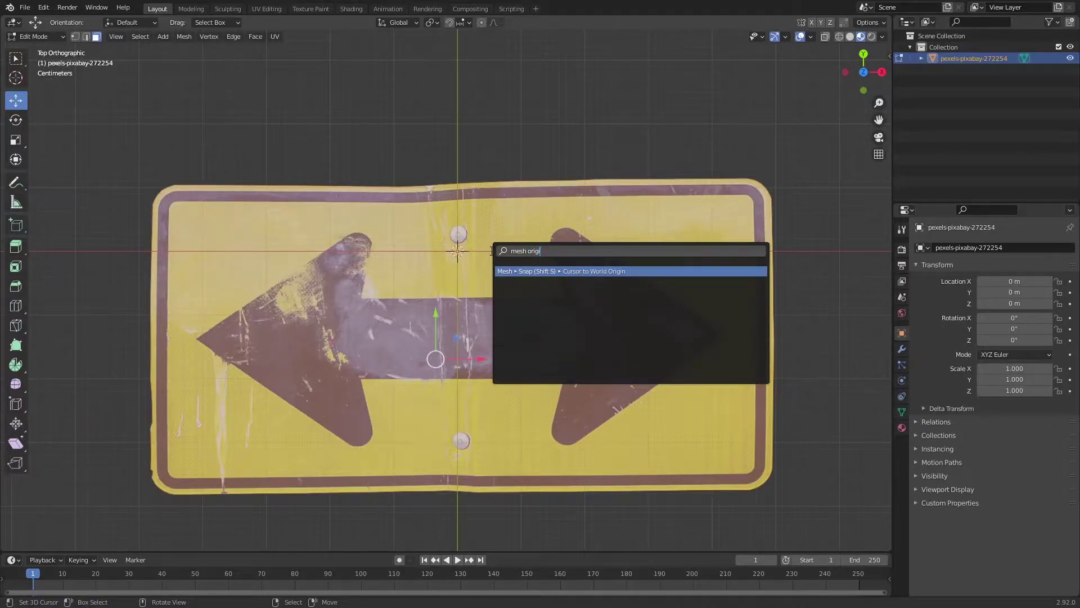
{"action": "key", "text": "BackSpace"}
{"action": "key", "text": "BackSpace"}
{"action": "key", "text": "BackSpace"}
{"action": "key", "text": "BackSpace"}
{"action": "key", "text": "BackSpace"}
{"action": "key", "text": "BackSpace"}
{"action": "key", "text": "BackSpace"}
{"action": "key", "text": "BackSpace"}
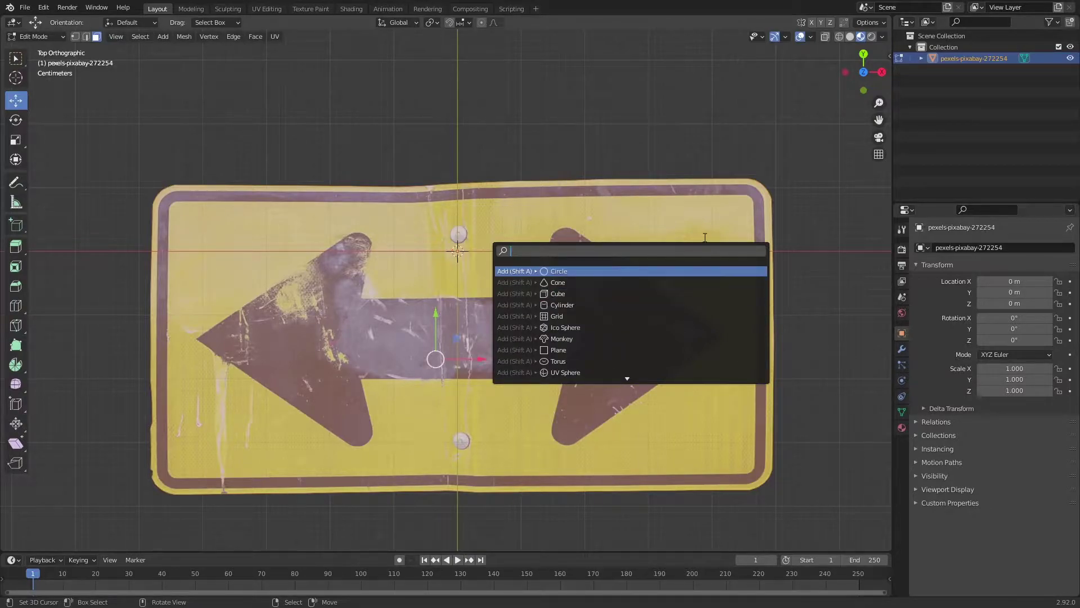
{"action": "key", "text": "Escape"}
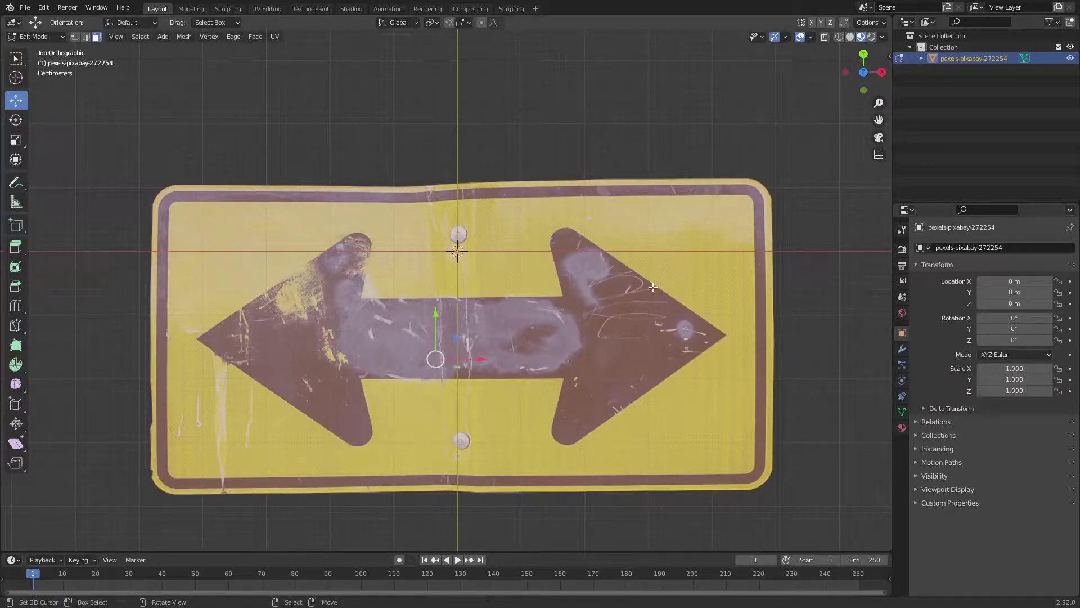
Step: Set the mesh's Median X and Y to 0 in the Item panel to centre it
{"action": "key", "text": "n"}
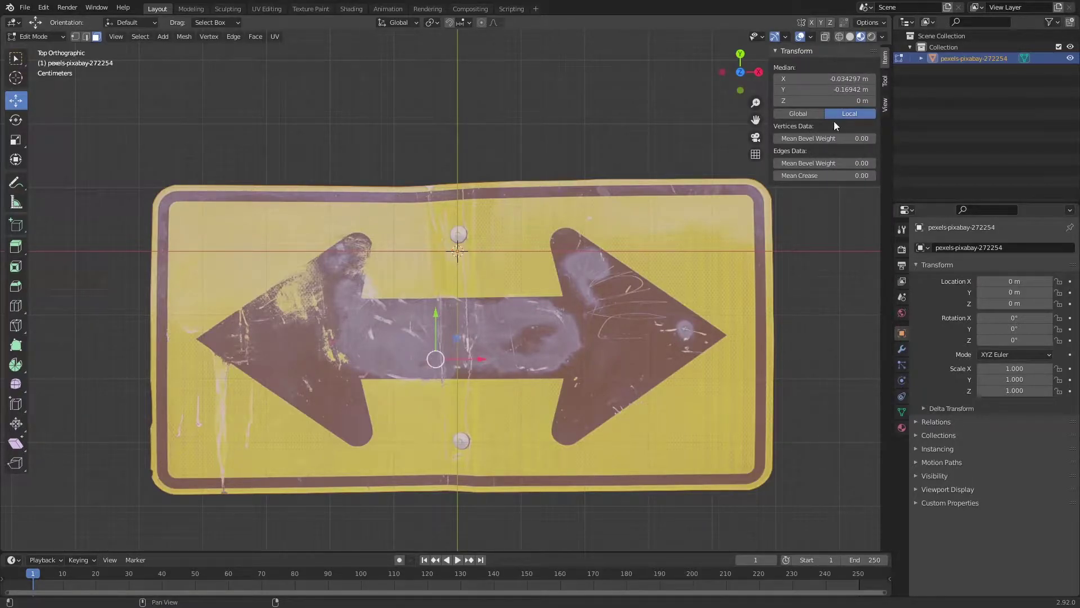
{"action": "left_click", "coordinate": [885, 81]}
{"action": "left_click", "coordinate": [885, 104]}
{"action": "left_click", "coordinate": [885, 58]}
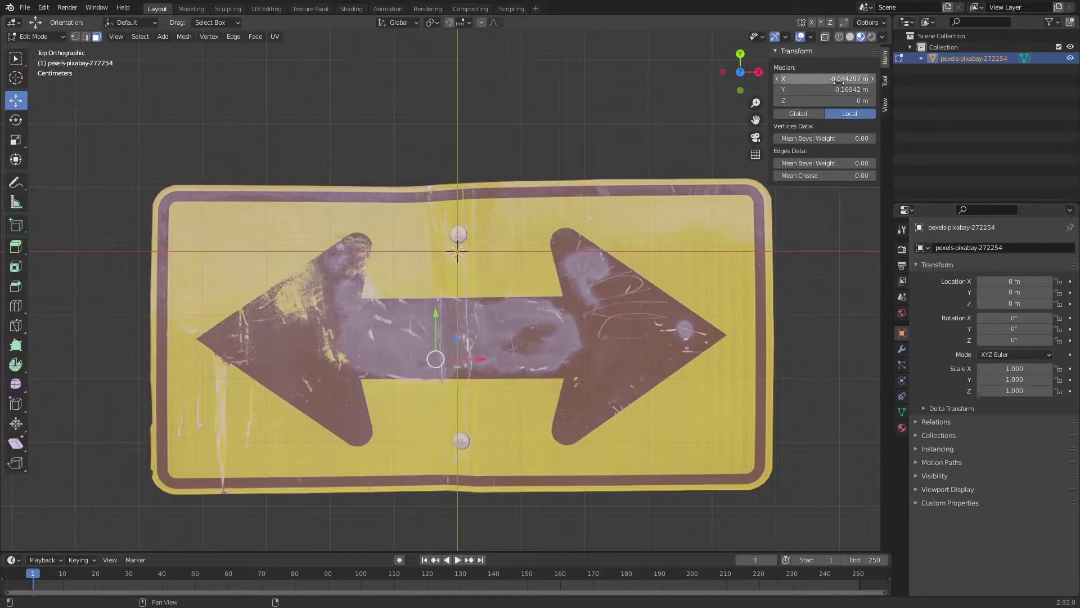
{"action": "left_click_drag", "start_coordinate": [838, 79], "coordinate": [838, 91]}
{"action": "type", "text": "0"}
{"action": "key", "text": "Return"}
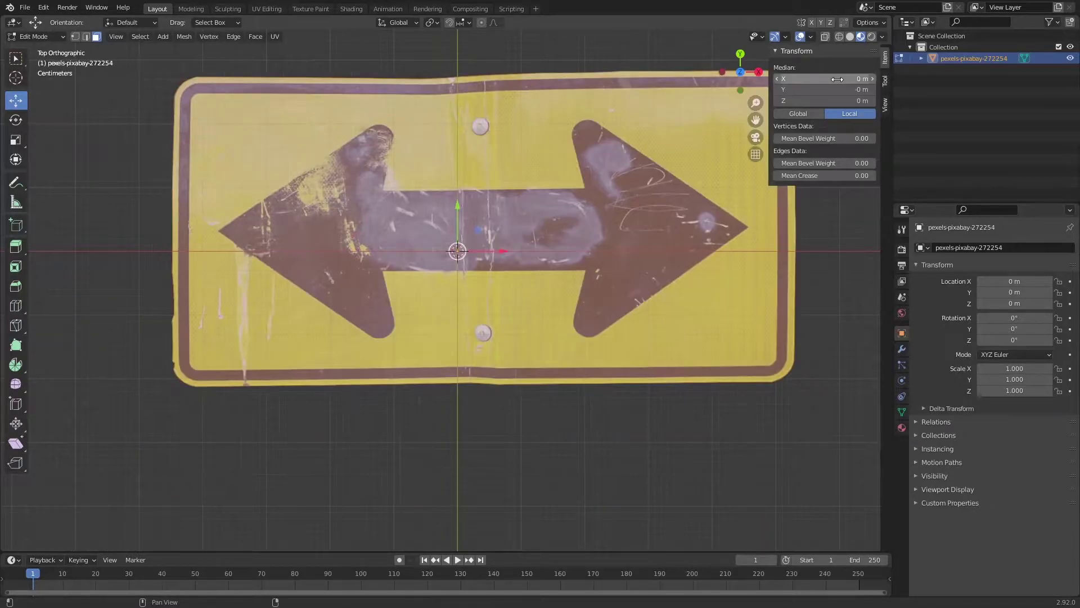
Step: Nudge the sign mesh slightly, return to Object Mode and orbit to a perspective view
{"action": "scroll", "coordinate": [529, 205], "scroll_direction": "down", "scroll_amount": 2}
{"action": "middle_click_drag", "start_coordinate": [529, 206], "coordinate": [541, 245], "text": "shift"}
{"action": "left_click_drag", "start_coordinate": [514, 302], "coordinate": [492, 304]}
{"action": "left_click_drag", "start_coordinate": [449, 256], "coordinate": [473, 268]}
{"action": "key", "text": "Tab"}
{"action": "middle_click_drag", "start_coordinate": [626, 296], "coordinate": [471, 314]}
Step: Switch the viewport to Rendered shading and view the sign from the front
{"action": "left_click", "coordinate": [882, 37]}
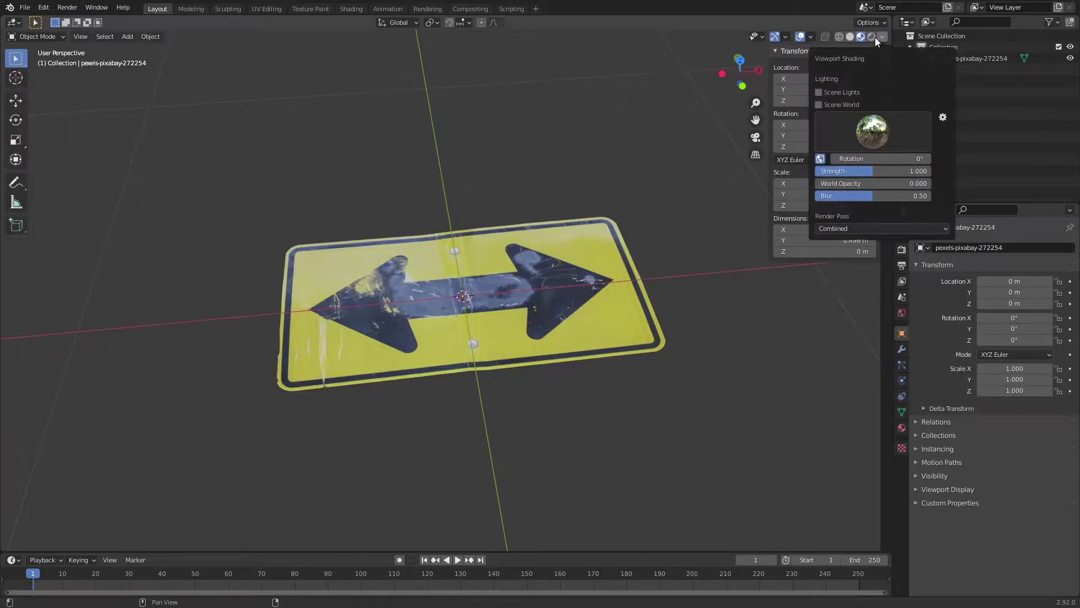
{"action": "left_click", "coordinate": [872, 36]}
{"action": "mouse_move", "coordinate": [488, 240]}
{"action": "middle_mouse_down"}
{"action": "mouse_move", "coordinate": [380, 217]}
{"action": "mouse_move", "coordinate": [485, 234]}
{"action": "mouse_move", "coordinate": [494, 320]}
{"action": "mouse_move", "coordinate": [541, 212]}
{"action": "mouse_move", "coordinate": [522, 236]}
{"action": "mouse_move", "coordinate": [544, 262]}
{"action": "mouse_move", "coordinate": [519, 273]}
{"action": "middle_mouse_up"}
{"action": "key", "text": "KP_1"}
Step: Add a point light and move it above the sign
{"action": "key", "text": "shift+a"}
{"action": "mouse_move", "coordinate": [519, 272]}
{"action": "mouse_move", "coordinate": [466, 289]}
{"action": "left_click", "coordinate": [557, 288]}
{"action": "left_click_drag", "start_coordinate": [467, 288], "coordinate": [558, 153]}
{"action": "key", "text": "g"}
{"action": "left_click", "coordinate": [611, 109]}
Step: Reposition the point light above the sign's upper left, checking from several angles
{"action": "middle_click_drag", "start_coordinate": [524, 205], "coordinate": [479, 263]}
{"action": "key", "text": "g"}
{"action": "left_click", "coordinate": [442, 265]}
{"action": "key", "text": "g"}
{"action": "left_click", "coordinate": [374, 285]}
{"action": "middle_click_drag", "start_coordinate": [409, 286], "coordinate": [567, 318]}
{"action": "scroll", "coordinate": [567, 321], "scroll_direction": "up", "scroll_amount": 5}
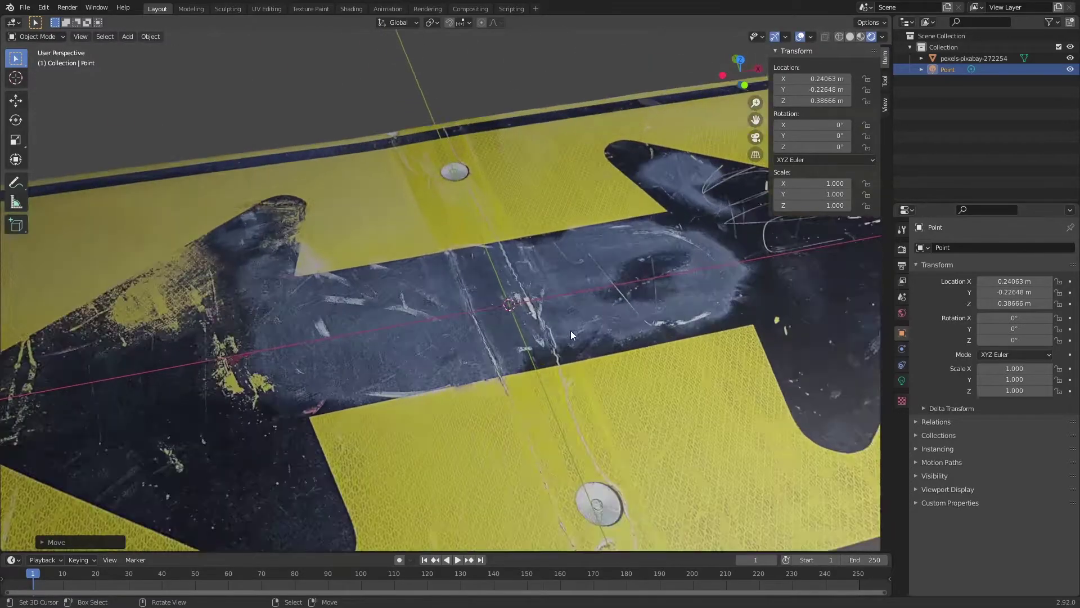
{"action": "scroll", "coordinate": [500, 355], "scroll_direction": "down", "scroll_amount": 5}
{"action": "middle_click_drag", "start_coordinate": [455, 357], "coordinate": [496, 341]}
{"action": "key", "text": "g"}
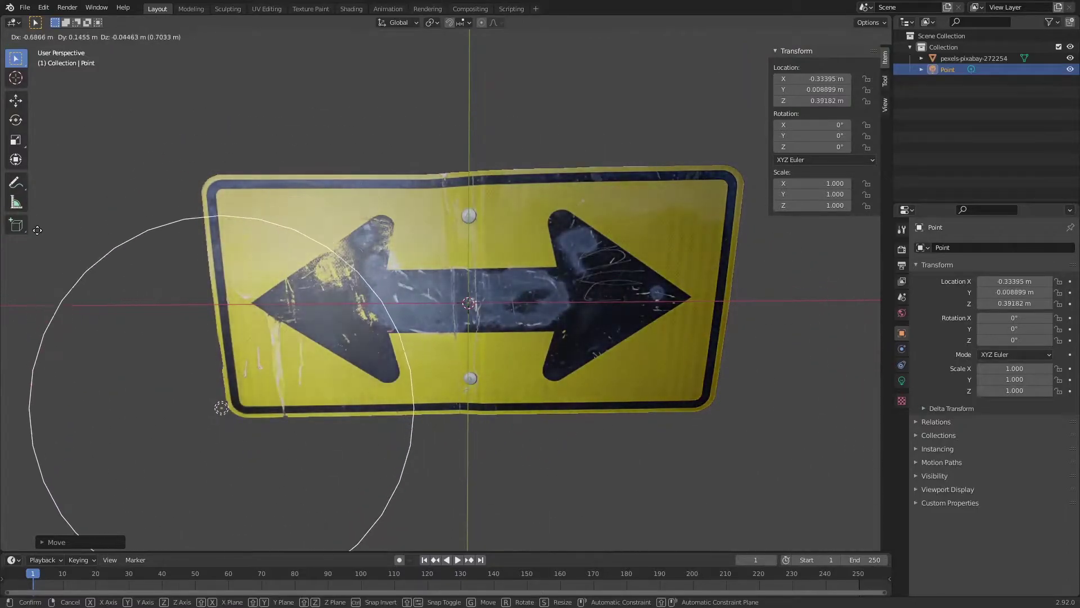
{"action": "left_click", "coordinate": [553, 231]}
Step: Shift the light left to about X -0.402, Y -0.063, Z 0.391 and select the sign
{"action": "middle_click_drag", "start_coordinate": [467, 234], "coordinate": [520, 235]}
{"action": "scroll", "coordinate": [487, 335], "scroll_direction": "up", "scroll_amount": 2}
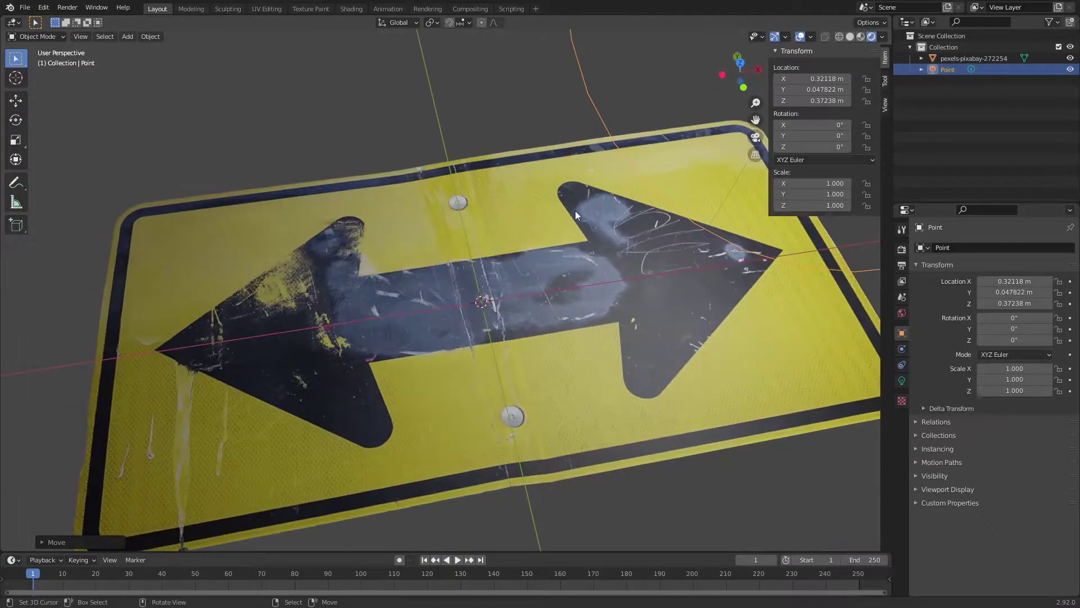
{"action": "scroll", "coordinate": [635, 226], "scroll_direction": "up", "scroll_amount": 2}
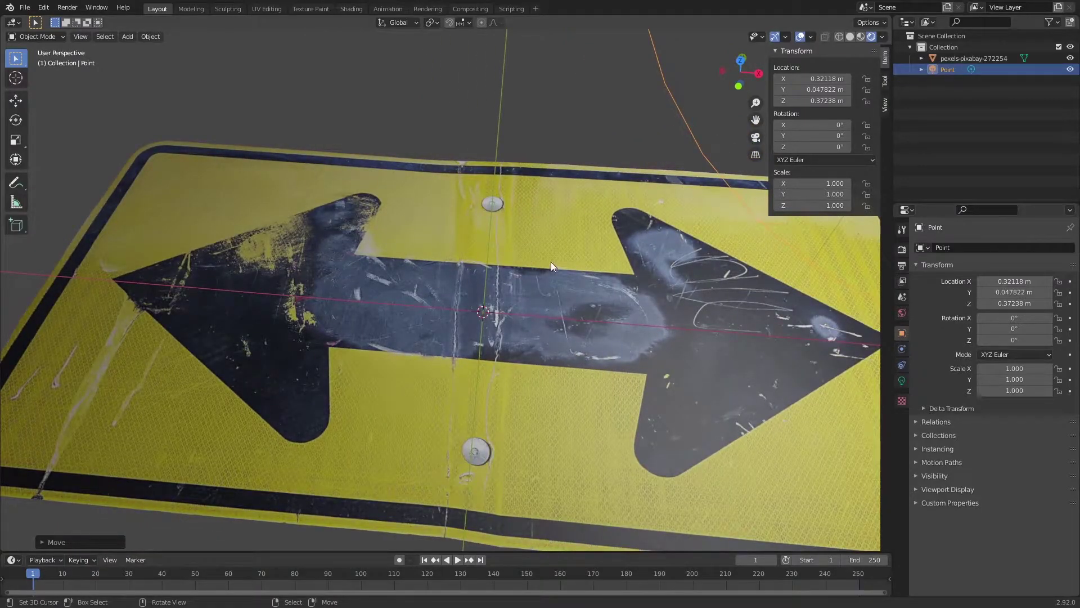
{"action": "middle_click_drag", "start_coordinate": [558, 266], "coordinate": [551, 289]}
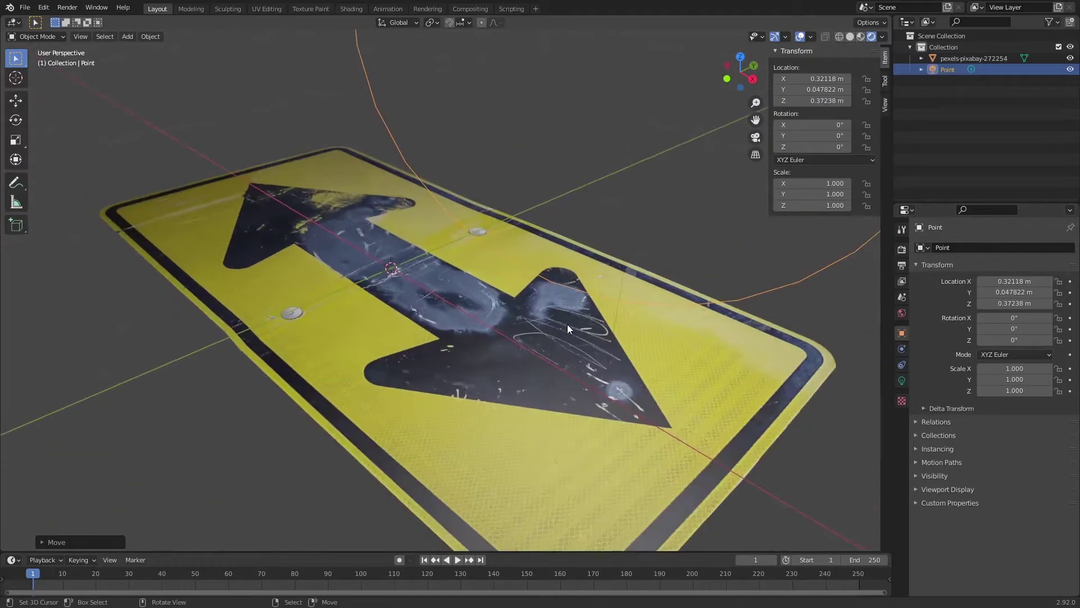
{"action": "scroll", "coordinate": [544, 288], "scroll_direction": "up", "scroll_amount": 1}
{"action": "middle_click_drag", "start_coordinate": [366, 267], "coordinate": [492, 272]}
{"action": "key", "text": "g"}
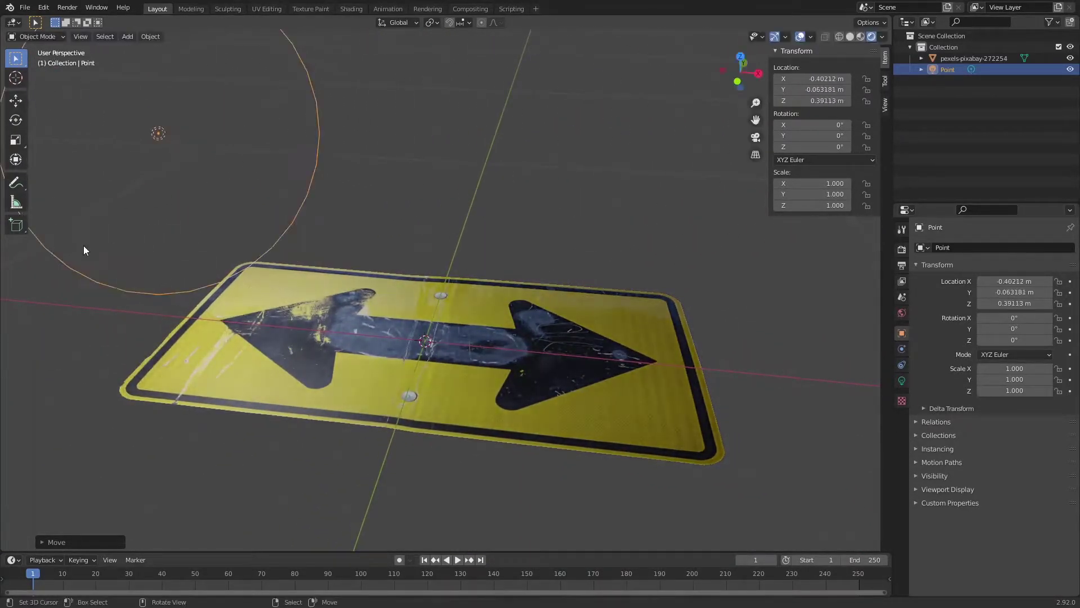
{"action": "middle_click_drag", "start_coordinate": [88, 253], "coordinate": [409, 208]}
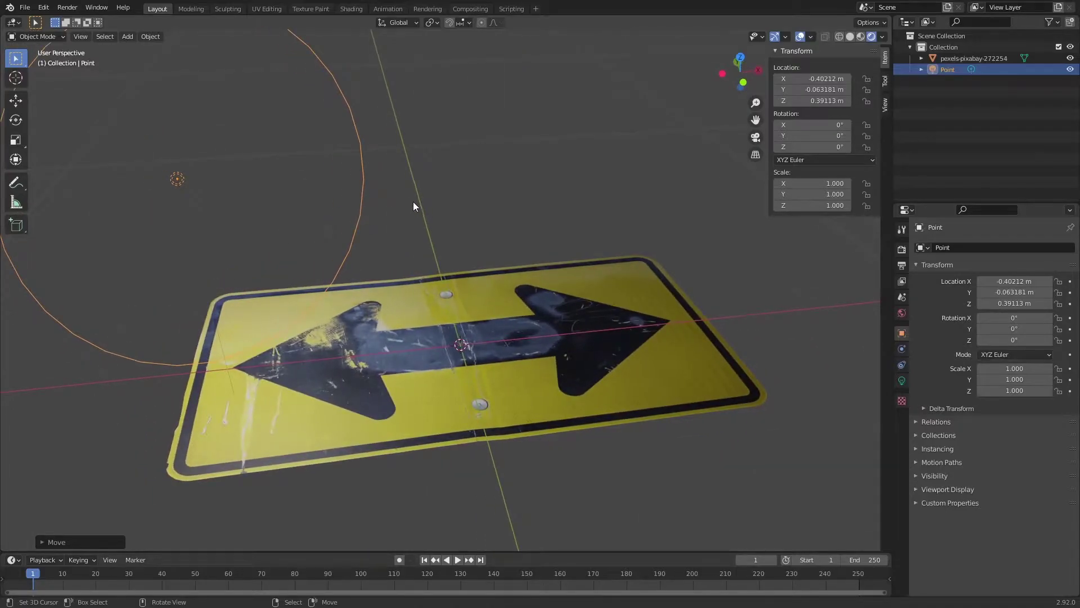
{"action": "left_click", "coordinate": [494, 336]}
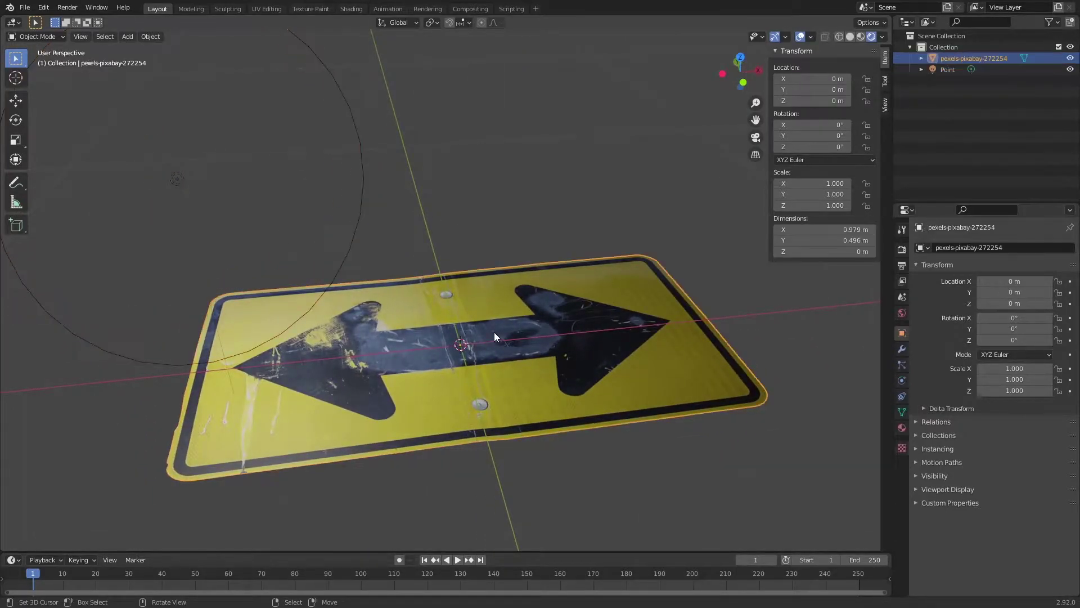
Step: Open the Shading workspace and frame the sign and its material nodes
{"action": "left_click", "coordinate": [350, 9]}
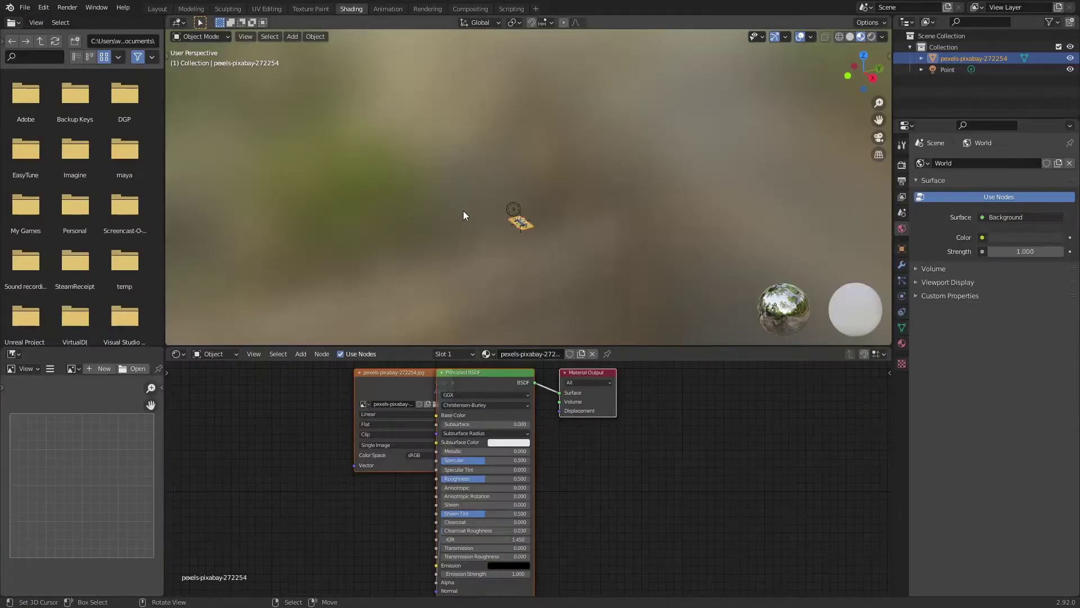
{"action": "scroll", "coordinate": [542, 238], "scroll_direction": "up", "scroll_amount": 5}
{"action": "middle_click_drag", "start_coordinate": [542, 247], "coordinate": [570, 211], "text": "shift"}
{"action": "scroll", "coordinate": [491, 139], "scroll_direction": "up", "scroll_amount": 3}
{"action": "middle_click_drag", "start_coordinate": [569, 211], "coordinate": [623, 147], "text": "shift"}
{"action": "scroll", "coordinate": [622, 148], "scroll_direction": "up", "scroll_amount": 3}
{"action": "scroll", "coordinate": [367, 446], "scroll_direction": "up", "scroll_amount": 1}
{"action": "middle_click_drag", "start_coordinate": [366, 446], "coordinate": [460, 459]}
Step: Move the Image Texture node further left in the node editor
{"action": "left_click", "coordinate": [474, 383]}
{"action": "left_click_drag", "start_coordinate": [465, 389], "coordinate": [340, 404]}
{"action": "middle_click_drag", "start_coordinate": [542, 429], "coordinate": [611, 408]}
{"action": "middle_click_drag", "start_coordinate": [557, 430], "coordinate": [543, 466]}
{"action": "scroll", "coordinate": [560, 243], "scroll_direction": "up", "scroll_amount": 3}
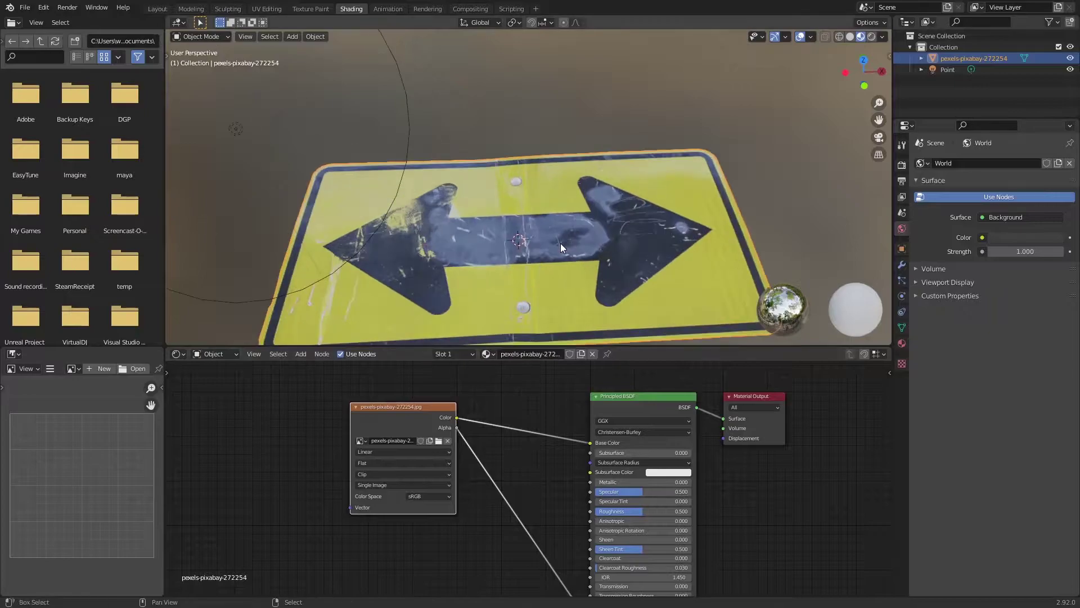
{"action": "left_click_drag", "start_coordinate": [401, 412], "coordinate": [328, 433]}
{"action": "middle_click_drag", "start_coordinate": [539, 402], "coordinate": [538, 381]}
{"action": "scroll", "coordinate": [677, 445], "scroll_direction": "up", "scroll_amount": 3}
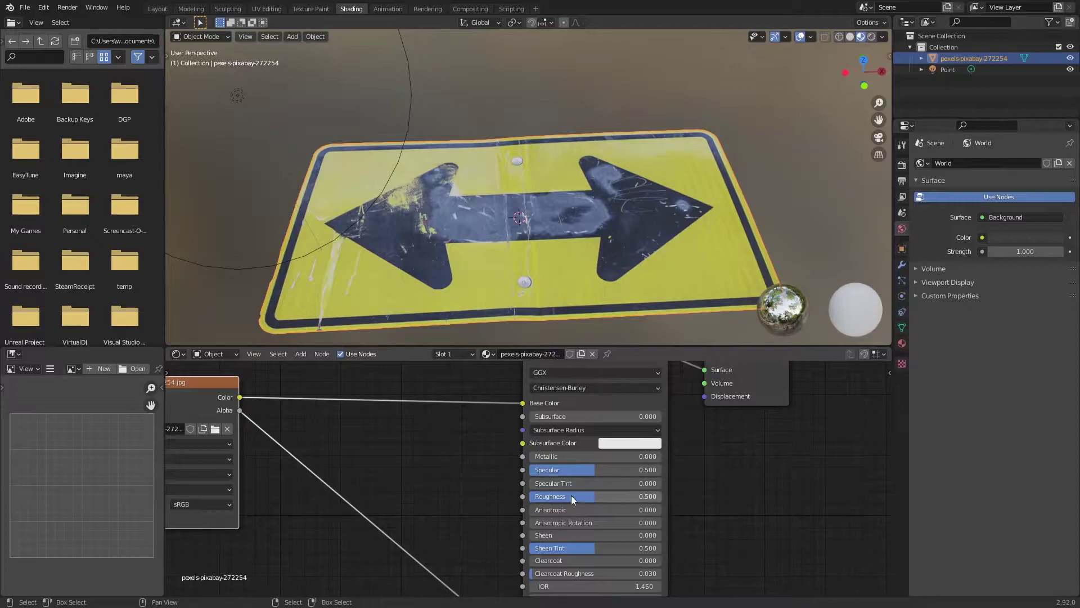
Step: Set the Principled BSDF Metallic value to 0.5
{"action": "left_click", "coordinate": [580, 460]}
{"action": "key", "text": "BackSpace"}
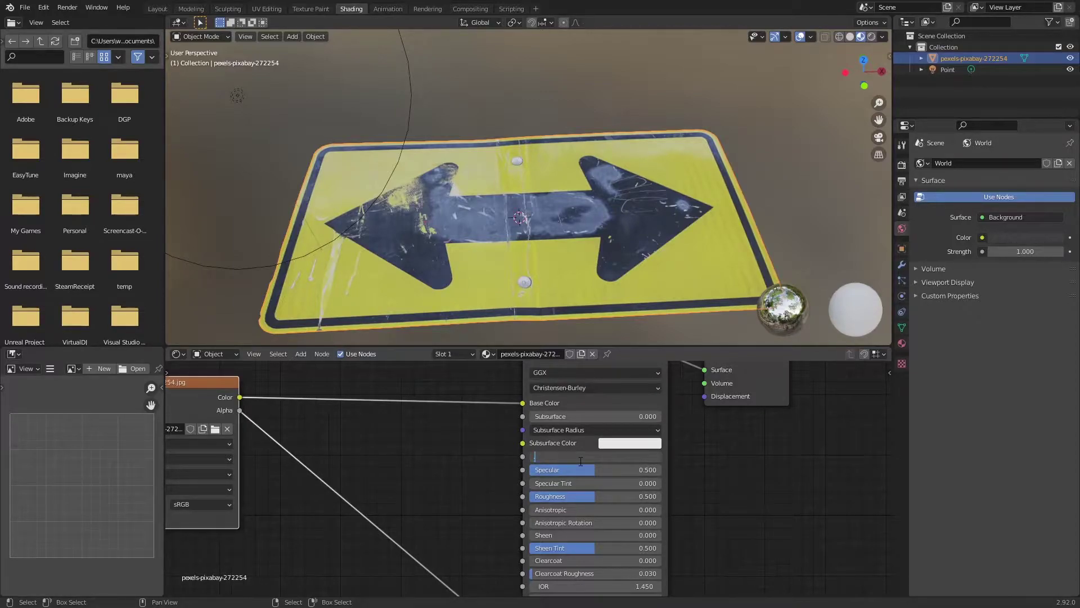
{"action": "type", "text": ".5"}
{"action": "key", "text": "Return"}
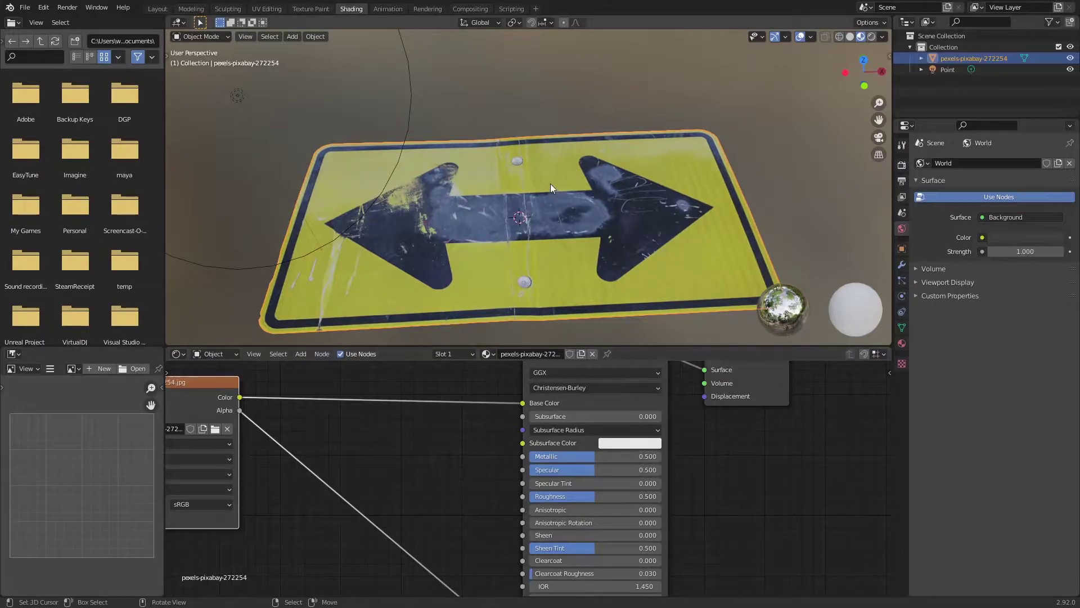
Step: View the sign from a lower angle and open the Output then Render properties
{"action": "middle_click_drag", "start_coordinate": [545, 180], "coordinate": [597, 203]}
{"action": "scroll", "coordinate": [630, 194], "scroll_direction": "up", "scroll_amount": 2}
{"action": "scroll", "coordinate": [674, 187], "scroll_direction": "down", "scroll_amount": 1}
{"action": "left_click", "coordinate": [902, 182]}
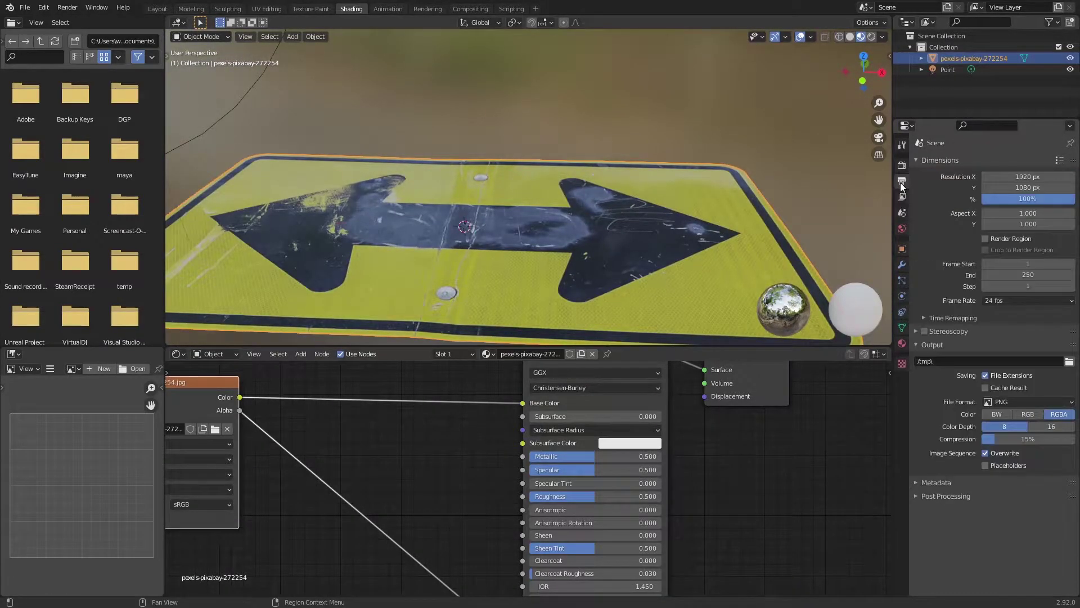
{"action": "left_click", "coordinate": [902, 166]}
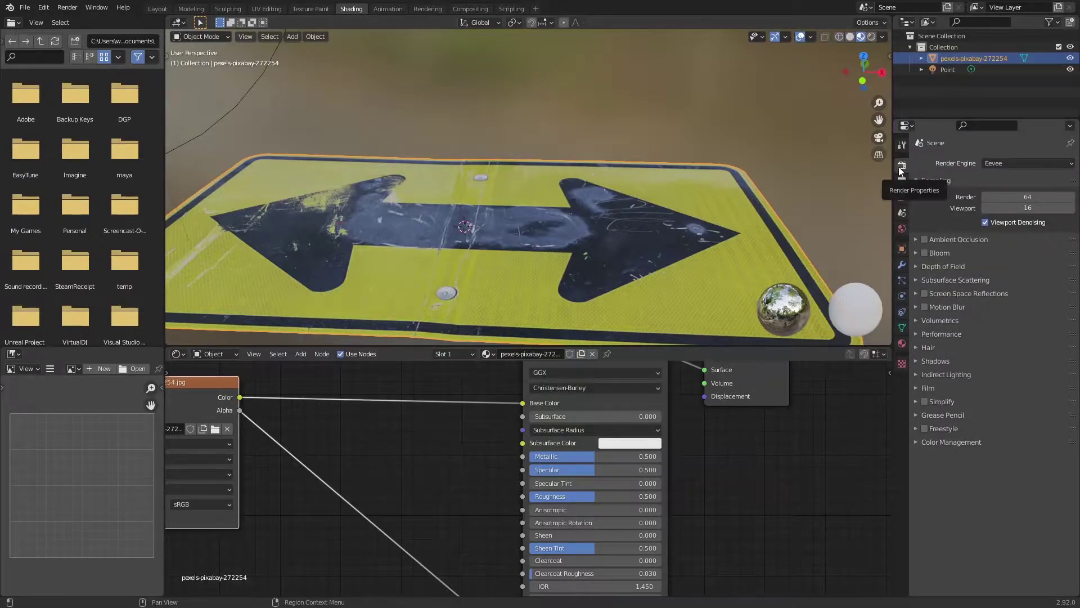
Step: Turn on Screen Space Reflections with Refraction and orbit to check the sign's reflections
{"action": "left_click", "coordinate": [925, 293]}
{"action": "left_click", "coordinate": [957, 293]}
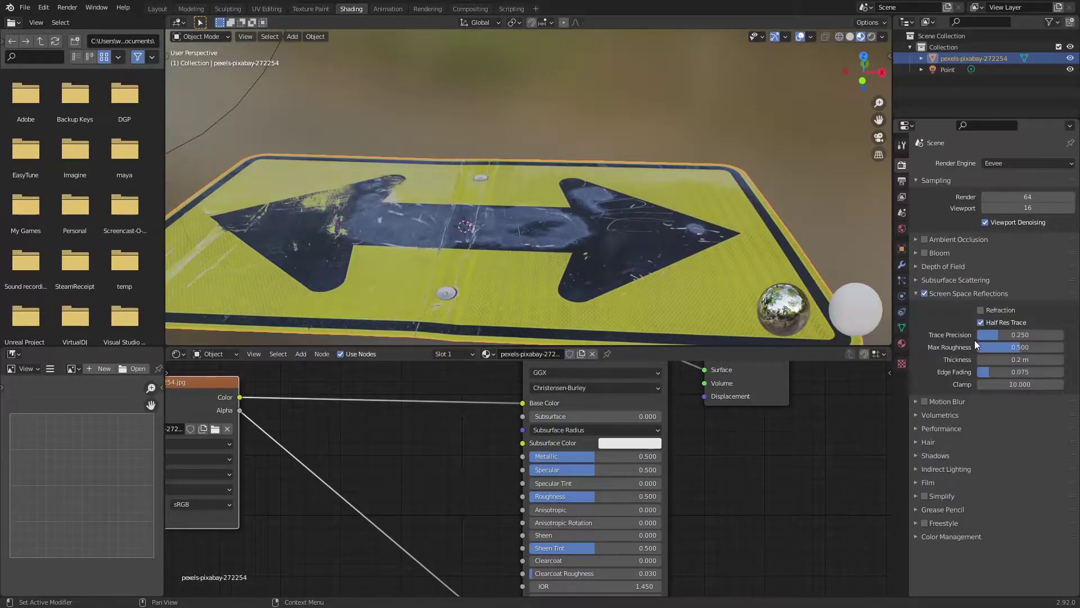
{"action": "left_click", "coordinate": [1004, 310]}
{"action": "middle_click_drag", "start_coordinate": [430, 196], "coordinate": [501, 131]}
{"action": "scroll", "coordinate": [515, 141], "scroll_direction": "up", "scroll_amount": 5}
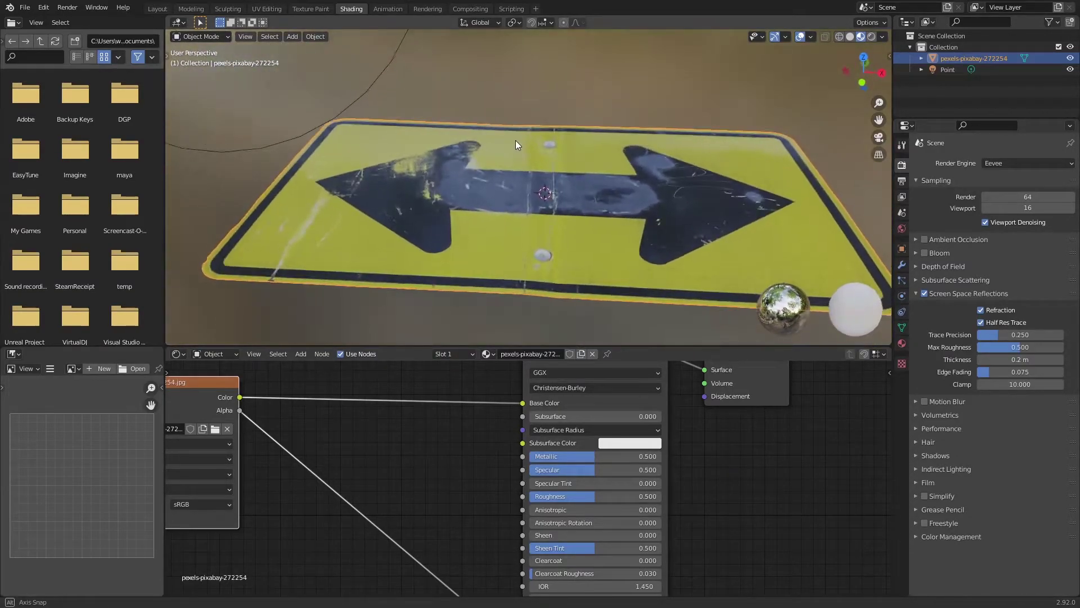
{"action": "scroll", "coordinate": [546, 204], "scroll_direction": "up", "scroll_amount": 5}
{"action": "scroll", "coordinate": [555, 221], "scroll_direction": "down", "scroll_amount": 7}
{"action": "middle_click_drag", "start_coordinate": [525, 213], "coordinate": [413, 229]}
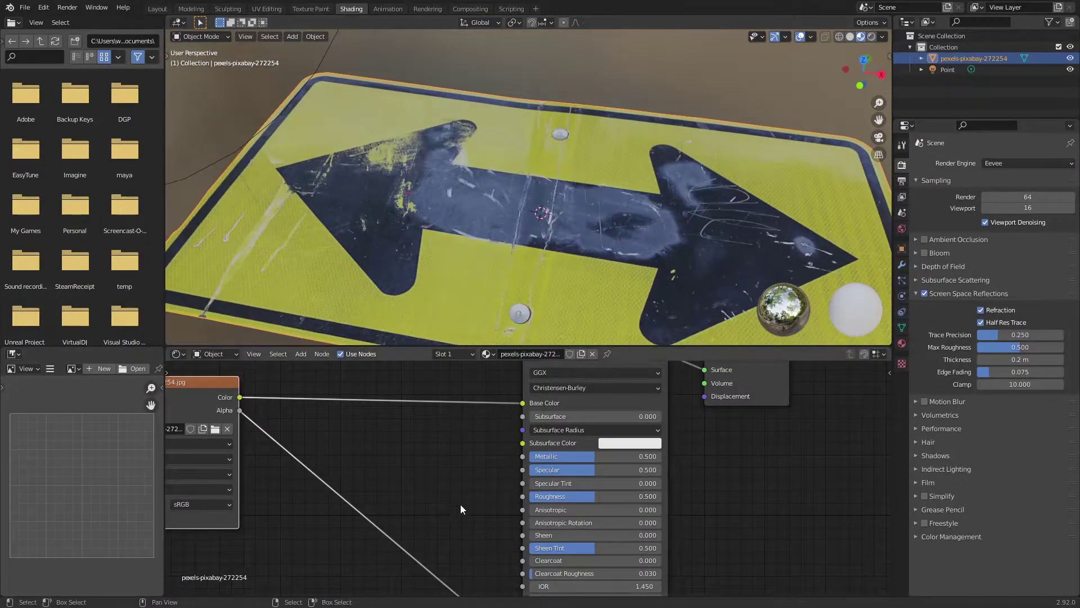
{"action": "scroll", "coordinate": [458, 498], "scroll_direction": "down", "scroll_amount": 2}
{"action": "middle_click_drag", "start_coordinate": [458, 498], "coordinate": [563, 433]}
{"action": "scroll", "coordinate": [570, 434], "scroll_direction": "up", "scroll_amount": 1}
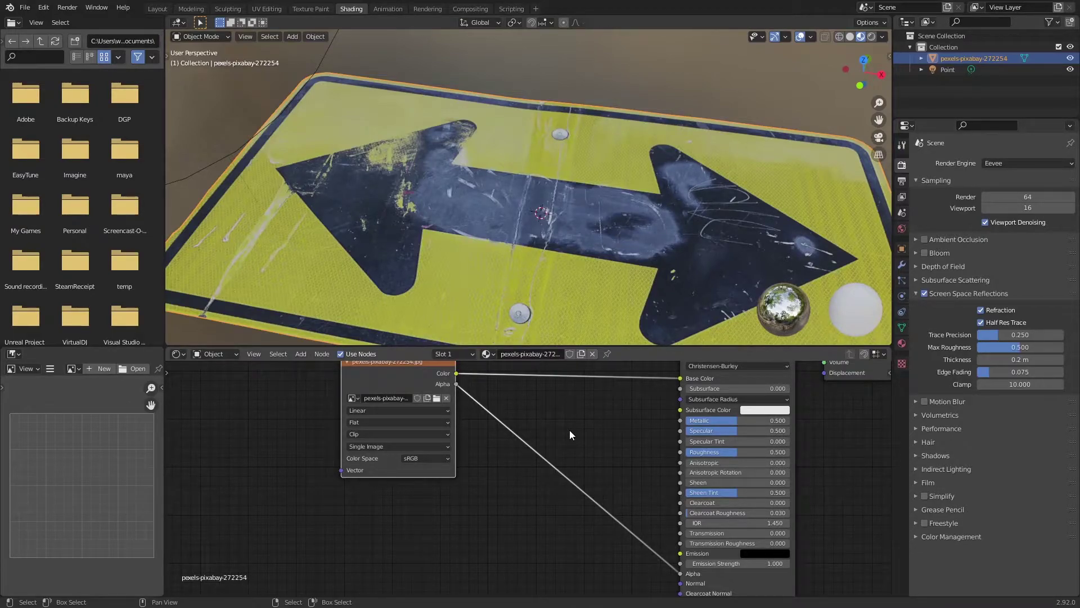
Step: Add a ColorRamp fed by the image Color into Fac, and preview its greyscale output
{"action": "key", "text": "shift+a"}
{"action": "type", "text": "colo"}
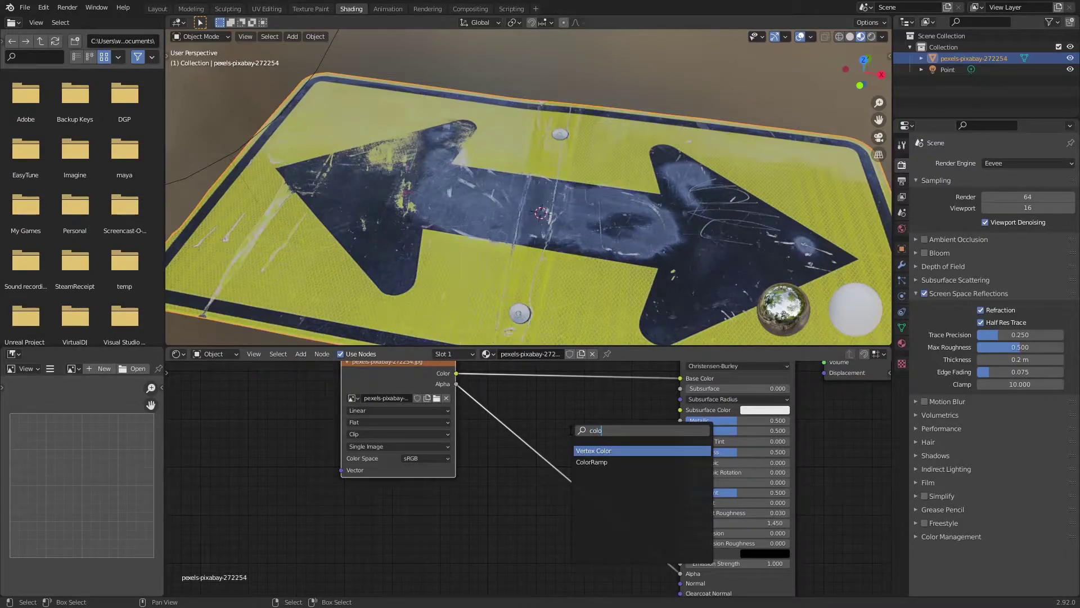
{"action": "left_click", "coordinate": [592, 462]}
{"action": "left_click", "coordinate": [469, 472]}
{"action": "scroll", "coordinate": [477, 406], "scroll_direction": "down", "scroll_amount": 1}
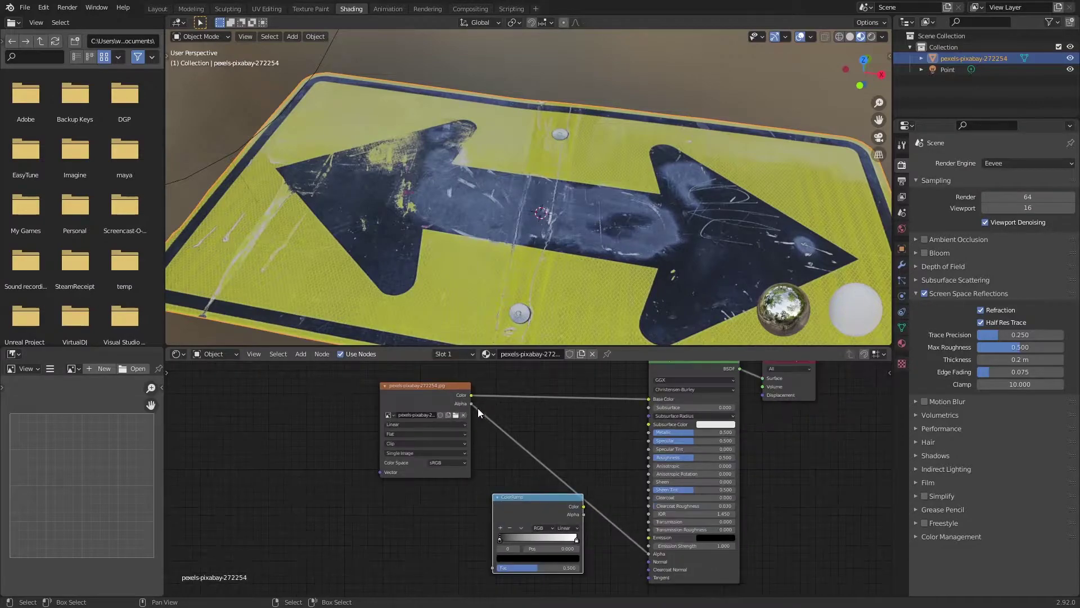
{"action": "left_click_drag", "start_coordinate": [472, 395], "coordinate": [494, 566]}
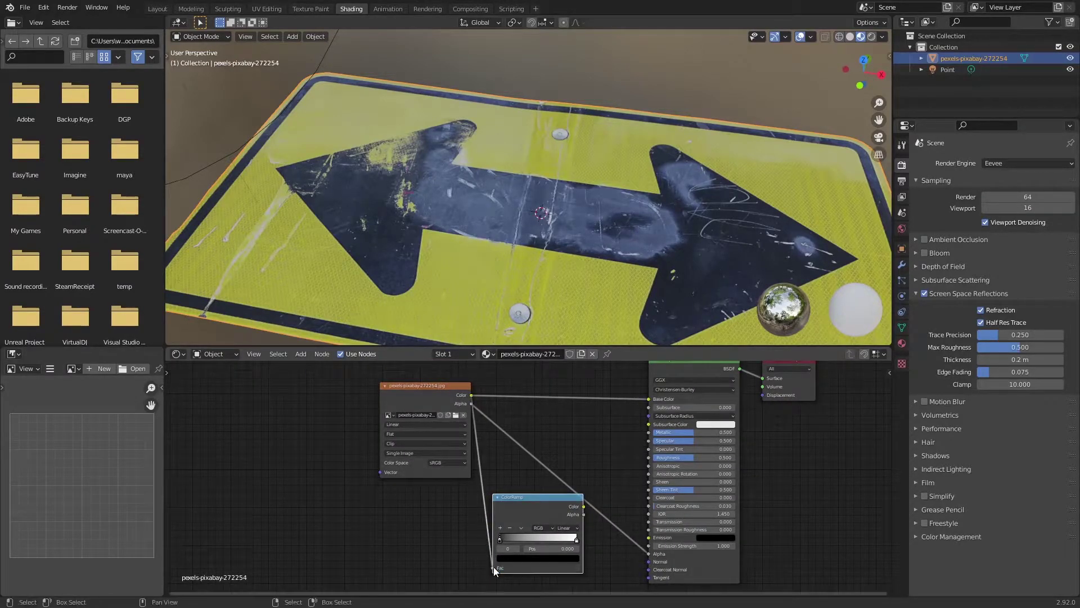
{"action": "left_click", "coordinate": [536, 512], "text": "ctrl+shift"}
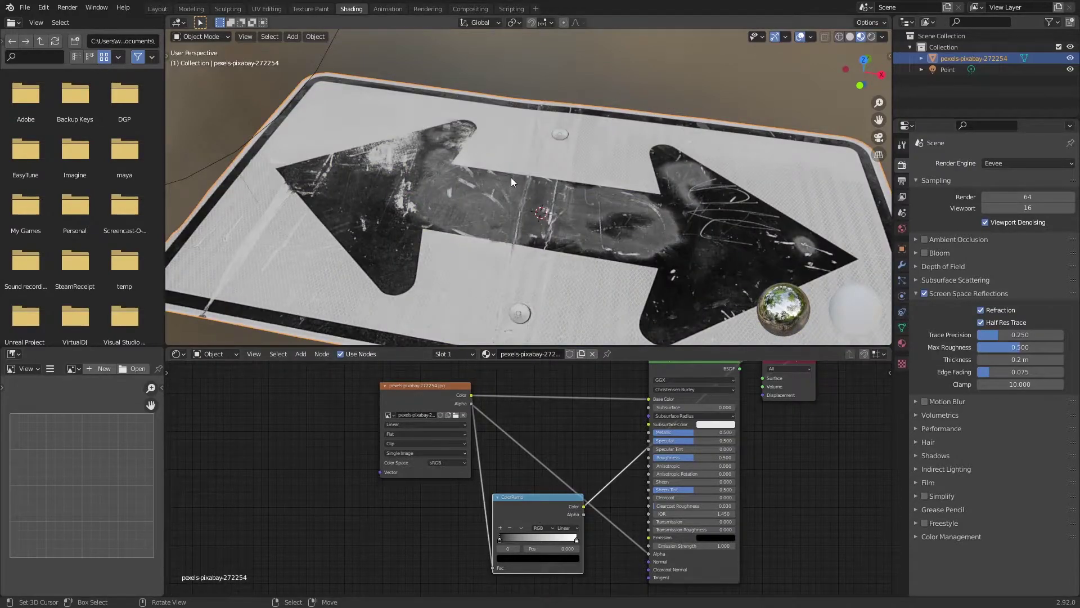
{"action": "middle_click_drag", "start_coordinate": [511, 177], "coordinate": [532, 158]}
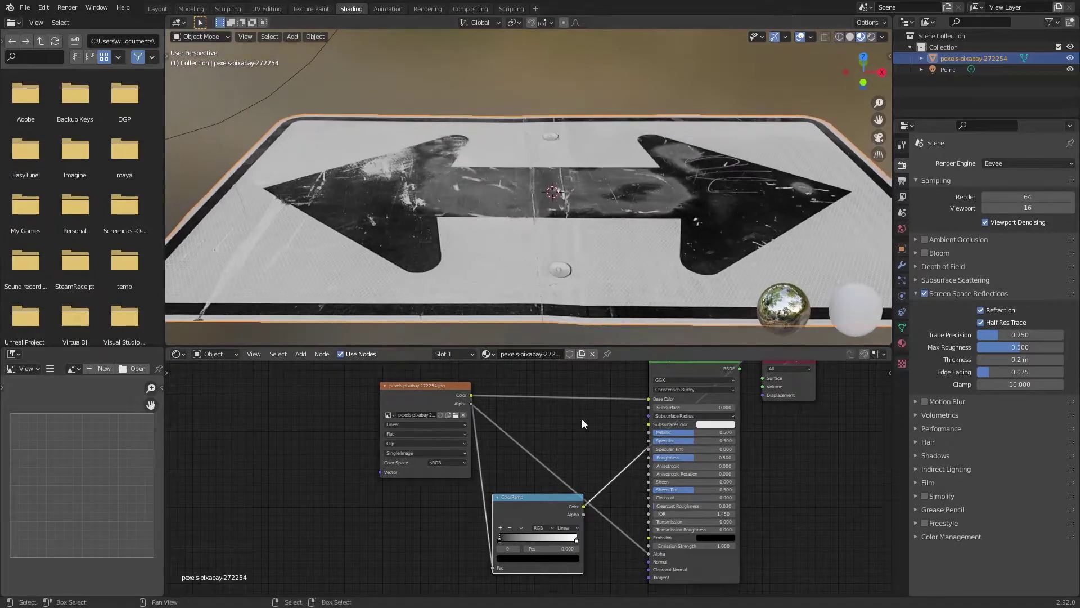
Step: In Preferences, filter add-ons by 'Node' and confirm Node Wrangler is enabled
{"action": "left_click", "coordinate": [44, 8]}
{"action": "left_click", "coordinate": [77, 168]}
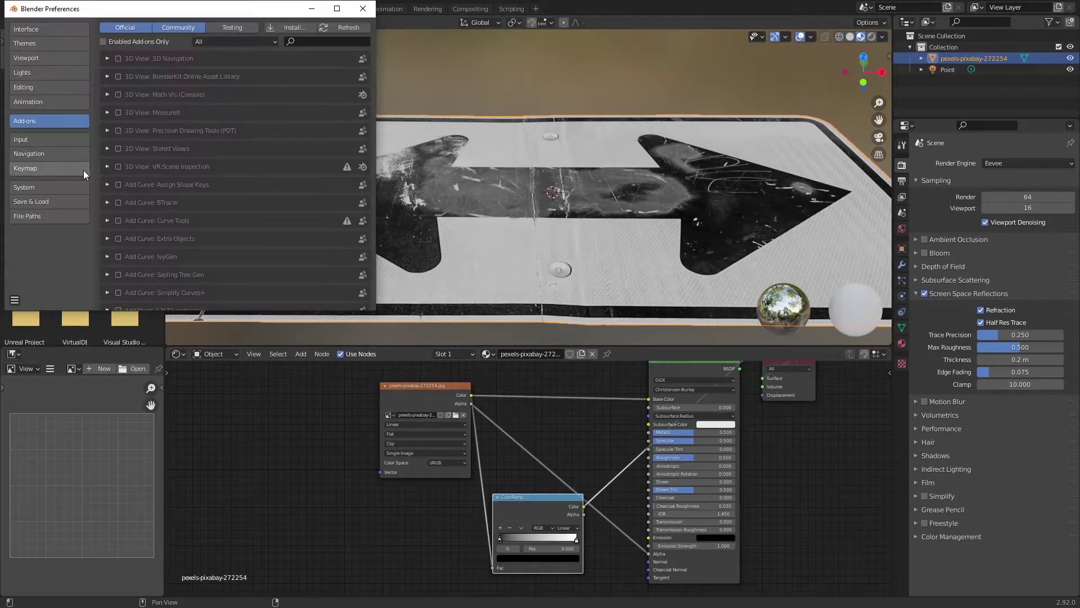
{"action": "left_click", "coordinate": [310, 42]}
{"action": "type", "text": "Nois"}
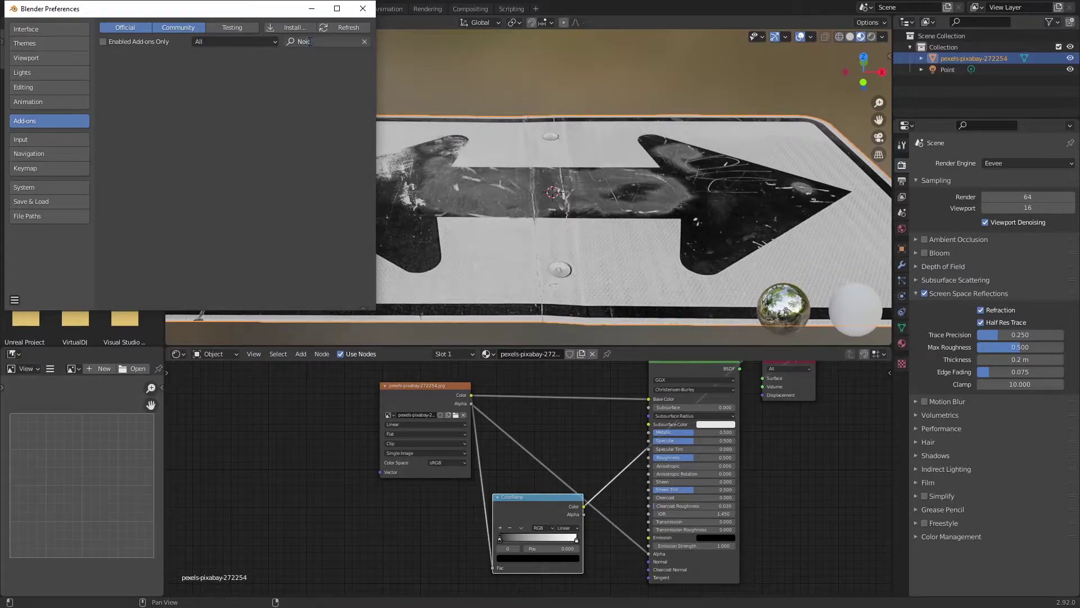
{"action": "key", "text": "BackSpace"}
{"action": "type", "text": "de"}
{"action": "key", "text": "Return"}
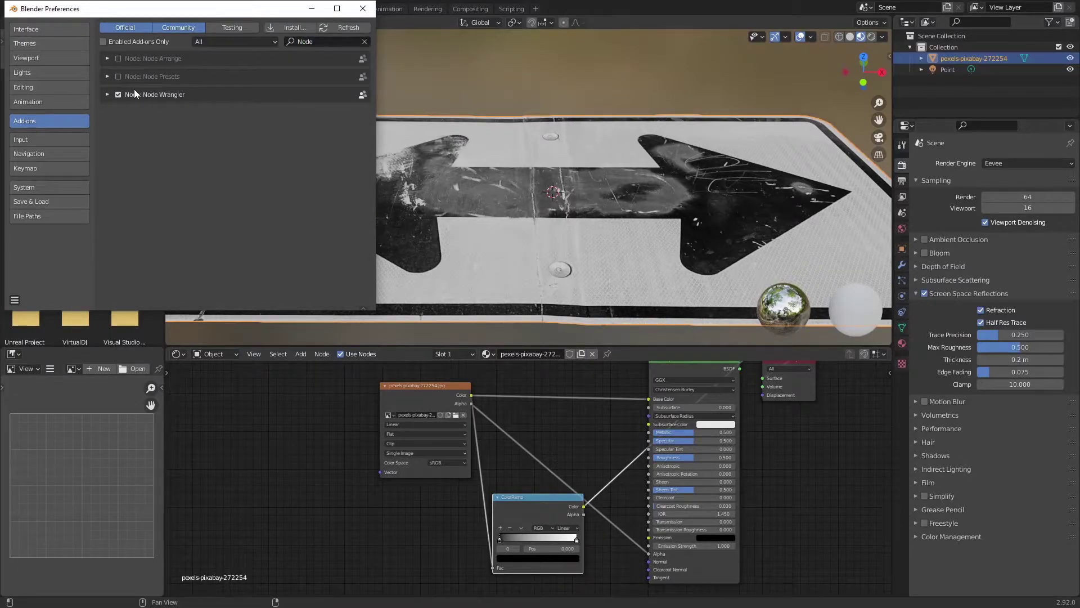
{"action": "left_click", "coordinate": [14, 300]}
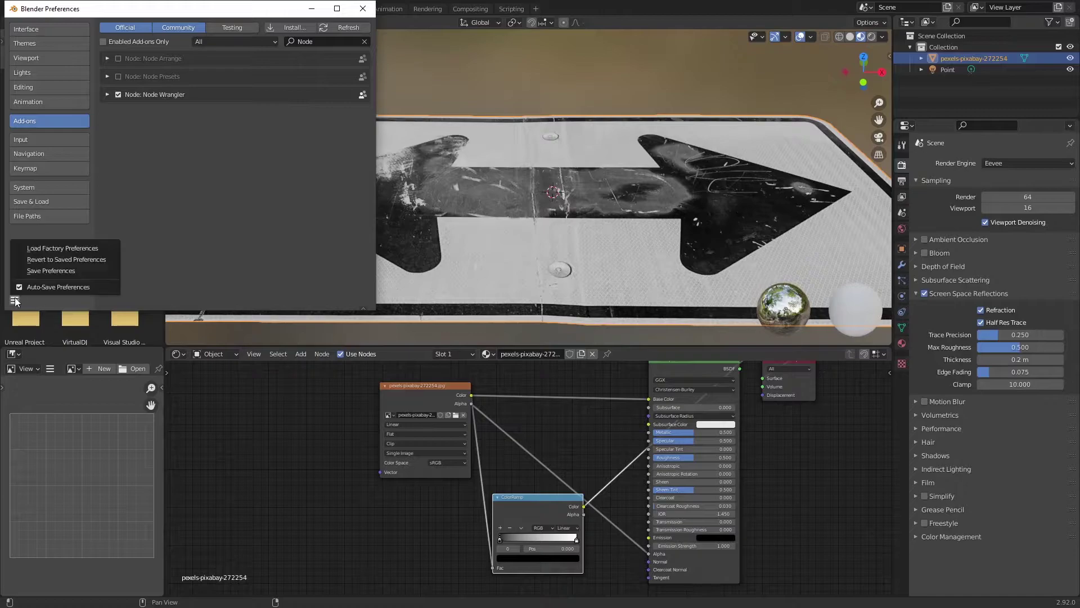
Step: Close Preferences and bring the ColorRamp node into view
{"action": "left_click", "coordinate": [362, 16]}
{"action": "scroll", "coordinate": [531, 460], "scroll_direction": "up", "scroll_amount": 1}
{"action": "middle_click_drag", "start_coordinate": [468, 169], "coordinate": [480, 194]}
{"action": "middle_click_drag", "start_coordinate": [561, 486], "coordinate": [566, 470]}
{"action": "scroll", "coordinate": [566, 470], "scroll_direction": "up", "scroll_amount": 2}
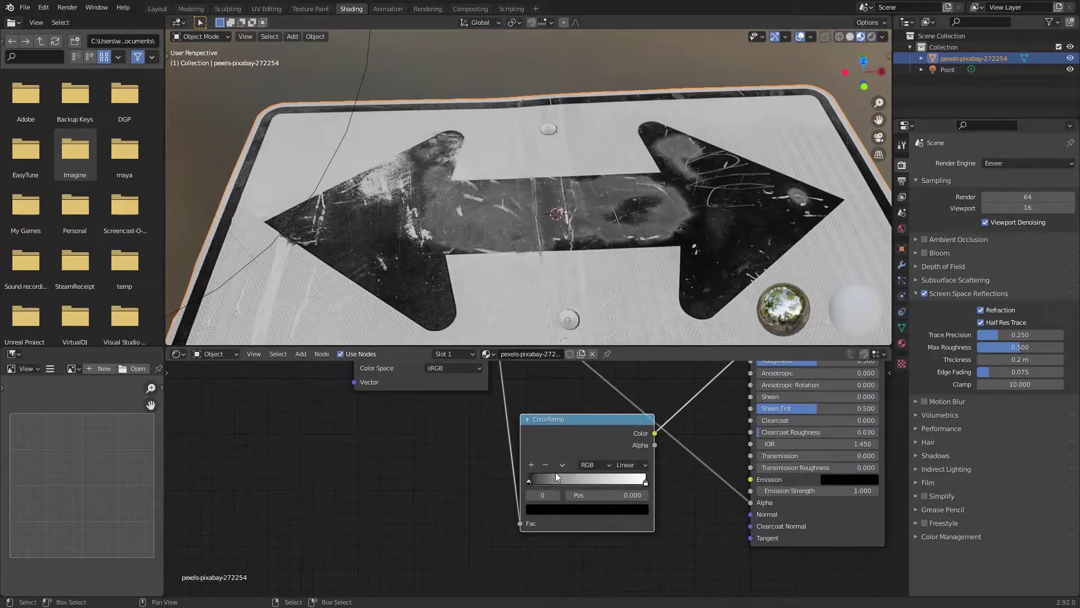
Step: Set the ColorRamp's black stop to 0.036 and white stop to 0.768
{"action": "left_click_drag", "start_coordinate": [530, 483], "coordinate": [613, 479]}
{"action": "scroll", "coordinate": [566, 312], "scroll_direction": "down", "scroll_amount": 1}
{"action": "key", "text": "g"}
{"action": "scroll", "coordinate": [610, 399], "scroll_direction": "down", "scroll_amount": 1}
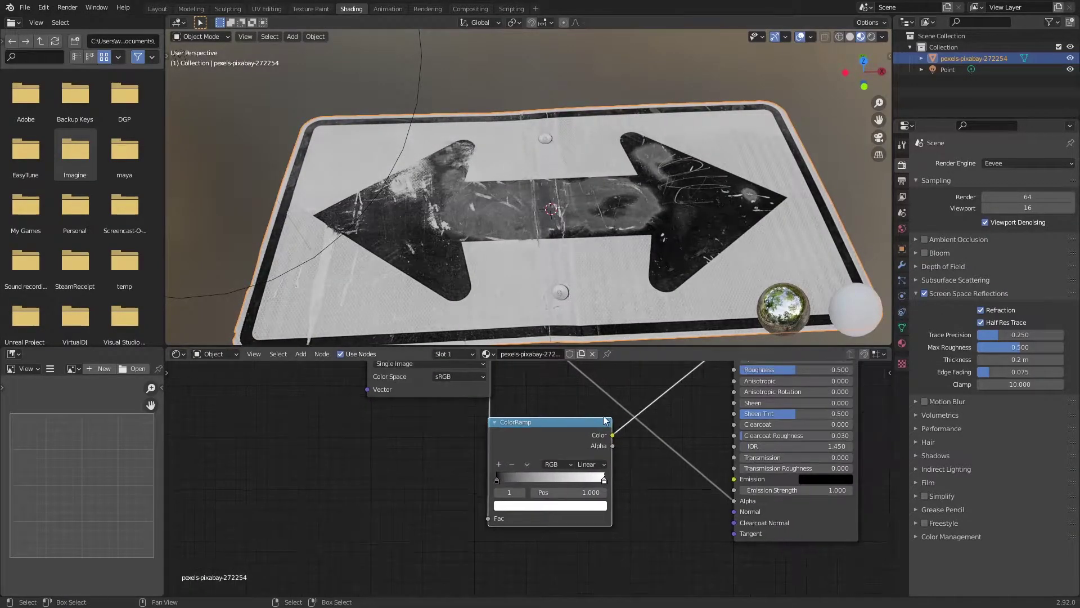
{"action": "left_click_drag", "start_coordinate": [506, 479], "coordinate": [503, 479]}
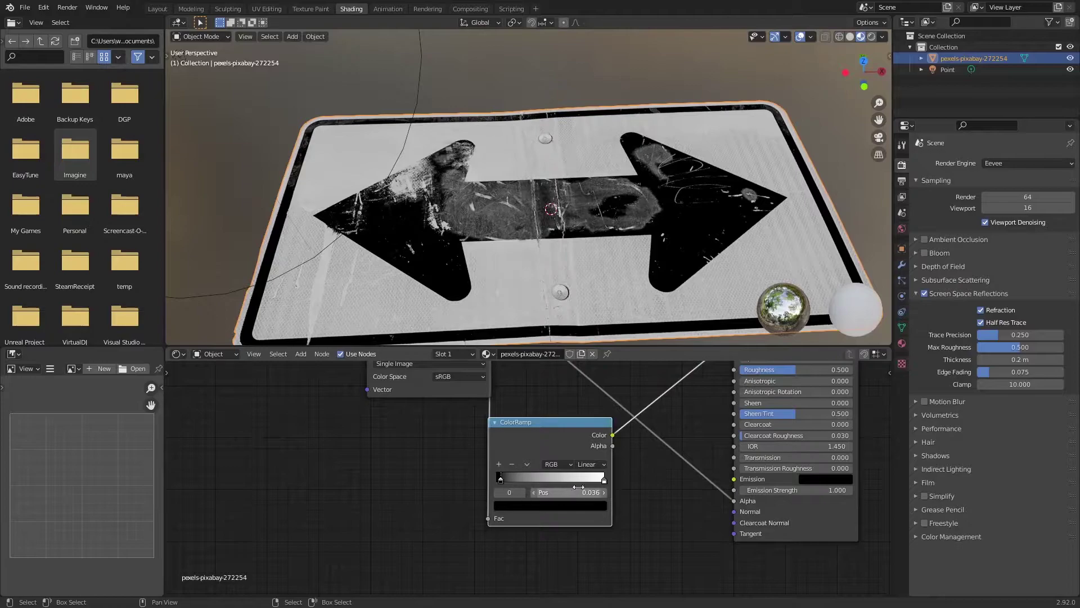
{"action": "left_click_drag", "start_coordinate": [603, 482], "coordinate": [580, 482]}
{"action": "middle_click_drag", "start_coordinate": [513, 265], "coordinate": [564, 219], "text": "shift"}
{"action": "scroll", "coordinate": [529, 235], "scroll_direction": "up", "scroll_amount": 2}
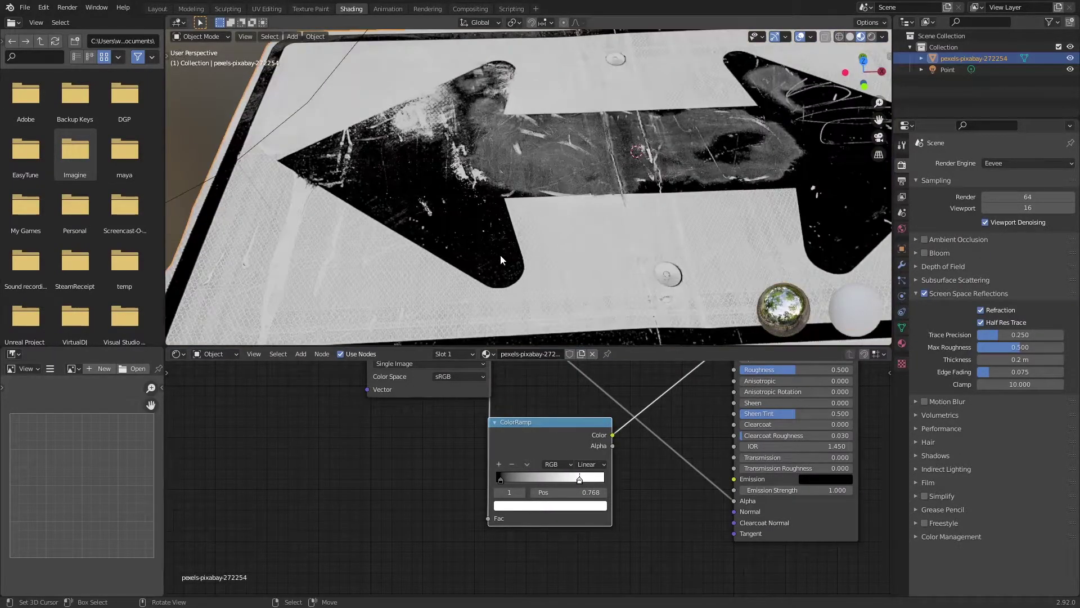
Step: Inspect the sign and rearrange the Image Texture and ColorRamp nodes
{"action": "middle_click_drag", "start_coordinate": [436, 264], "coordinate": [508, 222], "text": "shift"}
{"action": "middle_click_drag", "start_coordinate": [385, 233], "coordinate": [539, 246]}
{"action": "scroll", "coordinate": [485, 222], "scroll_direction": "up", "scroll_amount": 3}
{"action": "scroll", "coordinate": [504, 235], "scroll_direction": "down", "scroll_amount": 4}
{"action": "middle_click_drag", "start_coordinate": [607, 448], "coordinate": [607, 514]}
{"action": "scroll", "coordinate": [568, 484], "scroll_direction": "down", "scroll_amount": 2}
{"action": "middle_click_drag", "start_coordinate": [505, 401], "coordinate": [521, 415]}
{"action": "left_click_drag", "start_coordinate": [467, 392], "coordinate": [406, 393]}
{"action": "scroll", "coordinate": [584, 203], "scroll_direction": "up", "scroll_amount": 2}
{"action": "left_click_drag", "start_coordinate": [585, 509], "coordinate": [625, 403]}
{"action": "middle_click_drag", "start_coordinate": [675, 450], "coordinate": [619, 479]}
{"action": "scroll", "coordinate": [493, 172], "scroll_direction": "up", "scroll_amount": 2}
Step: Connect the ColorRamp output to the Principled BSDF Specular input
{"action": "middle_click_drag", "start_coordinate": [487, 187], "coordinate": [296, 248]}
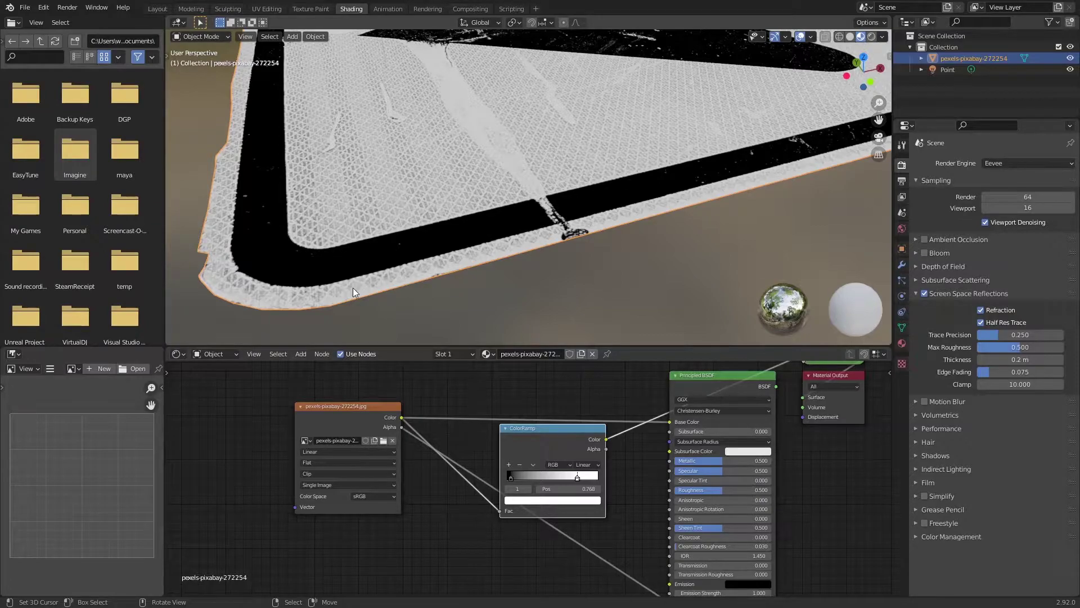
{"action": "middle_click_drag", "start_coordinate": [622, 439], "coordinate": [567, 471]}
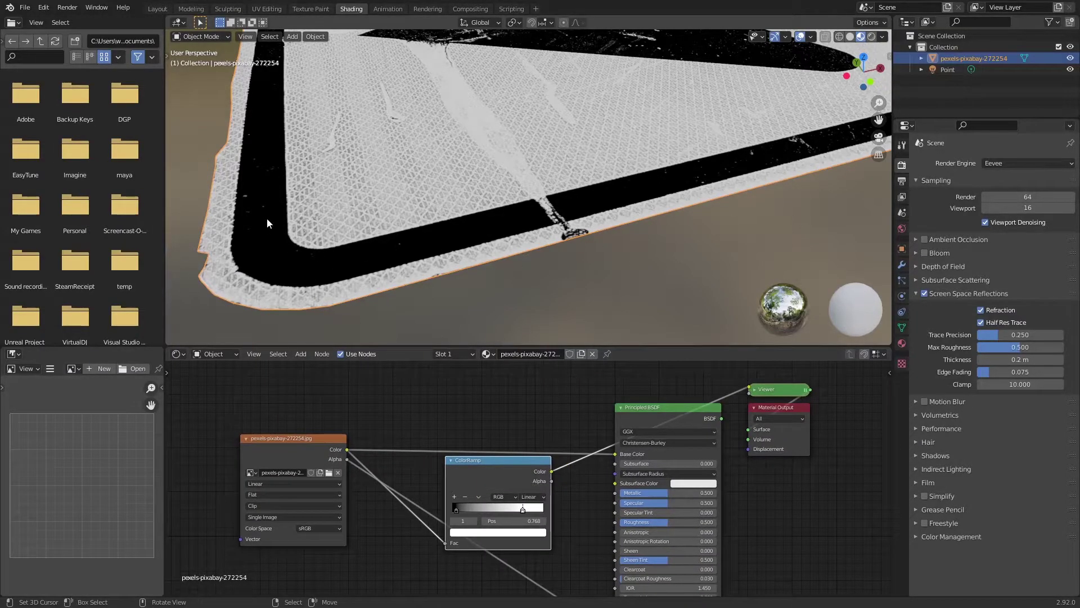
{"action": "scroll", "coordinate": [540, 472], "scroll_direction": "up", "scroll_amount": 2}
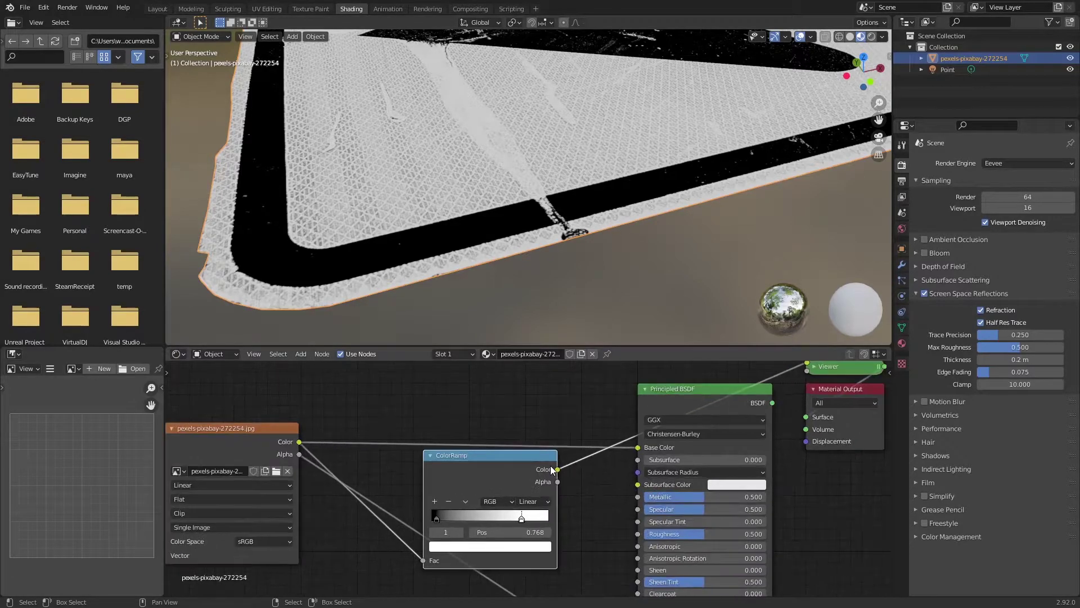
{"action": "left_click_drag", "start_coordinate": [558, 470], "coordinate": [645, 509]}
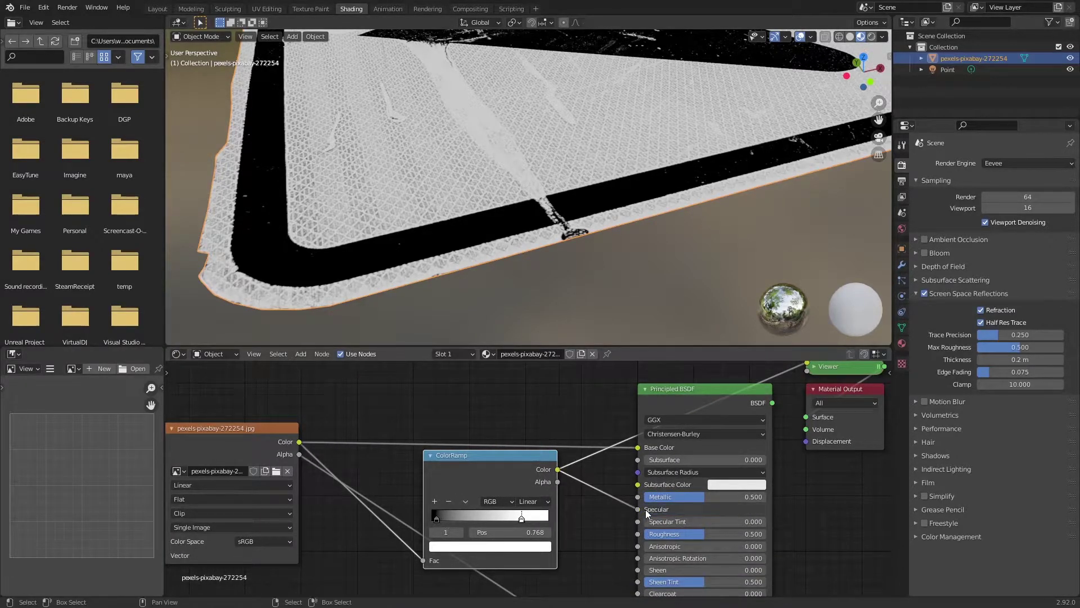
Step: Restore the final sign material and turn on scene lights in the viewport shading
{"action": "left_click", "coordinate": [702, 400], "text": "ctrl+shift"}
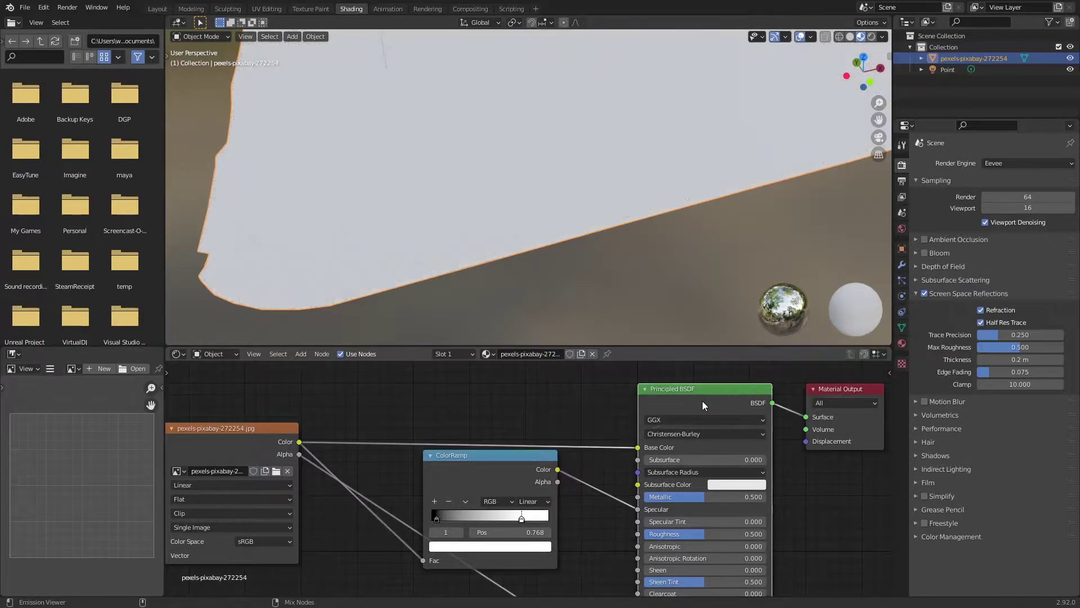
{"action": "mouse_move", "coordinate": [505, 214]}
{"action": "middle_mouse_down"}
{"action": "mouse_move", "coordinate": [497, 191]}
{"action": "mouse_move", "coordinate": [602, 188]}
{"action": "mouse_move", "coordinate": [656, 147]}
{"action": "middle_mouse_up"}
{"action": "left_click", "coordinate": [883, 37]}
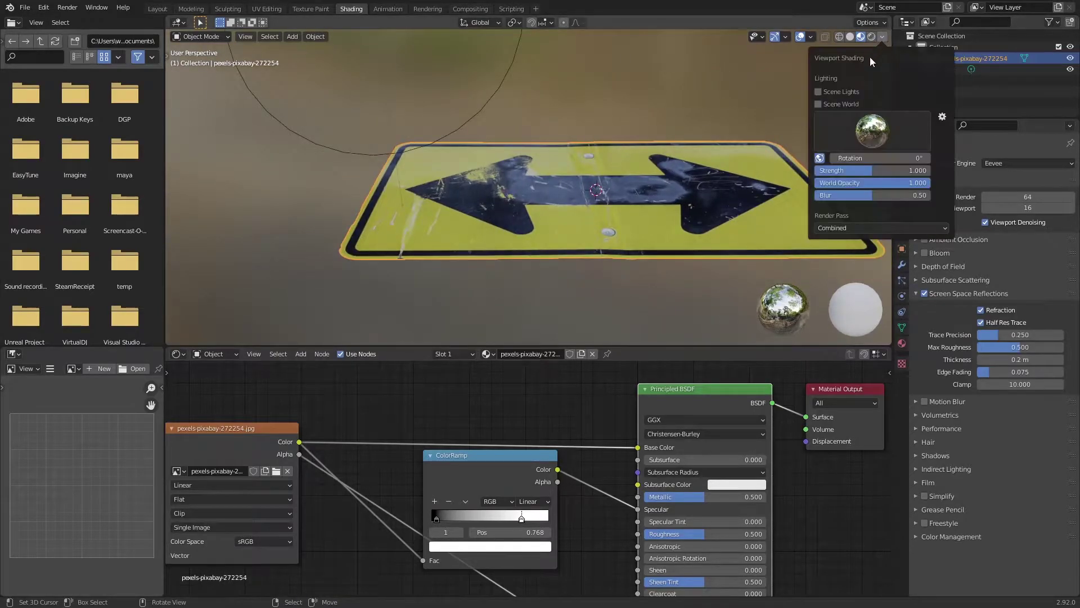
{"action": "left_click", "coordinate": [836, 91]}
{"action": "mouse_move", "coordinate": [525, 140]}
{"action": "middle_mouse_down"}
{"action": "mouse_move", "coordinate": [440, 95]}
{"action": "mouse_move", "coordinate": [367, 120]}
{"action": "middle_mouse_up"}
Step: Select the point light and lower it toward the sign with the Move gizmo
{"action": "left_click", "coordinate": [432, 59]}
{"action": "key", "text": "t"}
{"action": "left_click", "coordinate": [181, 100]}
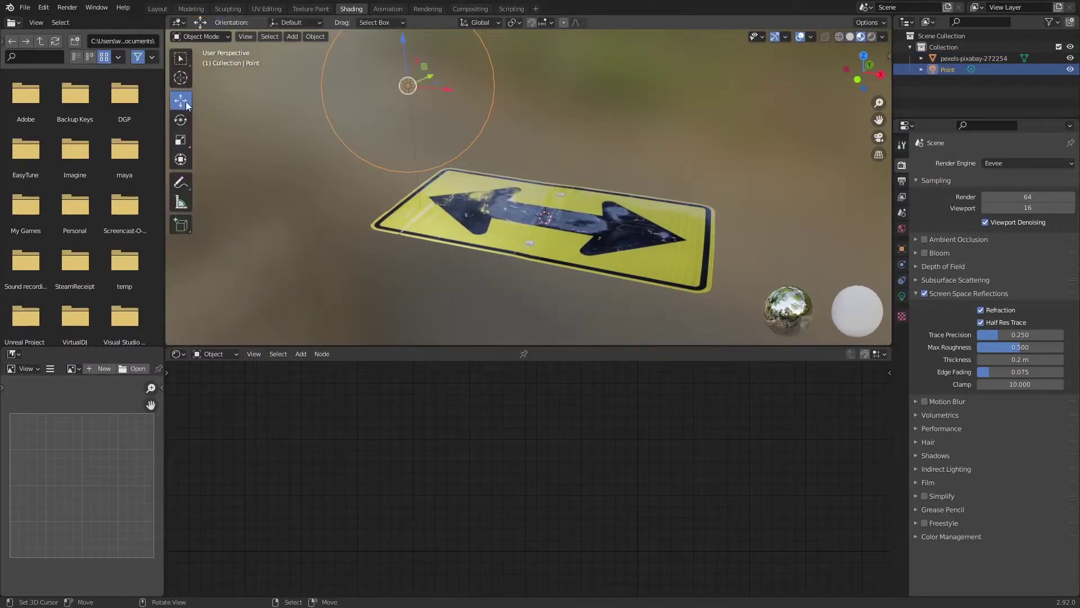
{"action": "key", "text": "t"}
{"action": "left_click_drag", "start_coordinate": [399, 51], "coordinate": [404, 110]}
{"action": "scroll", "coordinate": [406, 121], "scroll_direction": "up", "scroll_amount": 4}
{"action": "middle_click_drag", "start_coordinate": [415, 160], "coordinate": [441, 150]}
{"action": "middle_click_drag", "start_coordinate": [300, 73], "coordinate": [681, 171]}
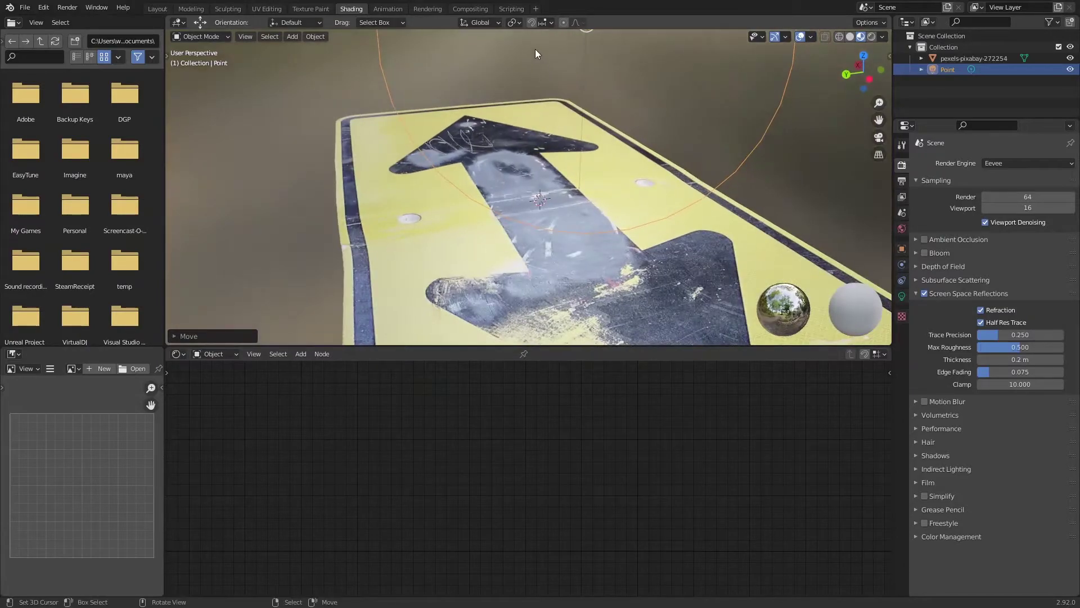
Step: Switch to Rendered shading and position the light just above the sign, sliding it along X
{"action": "left_click", "coordinate": [871, 36]}
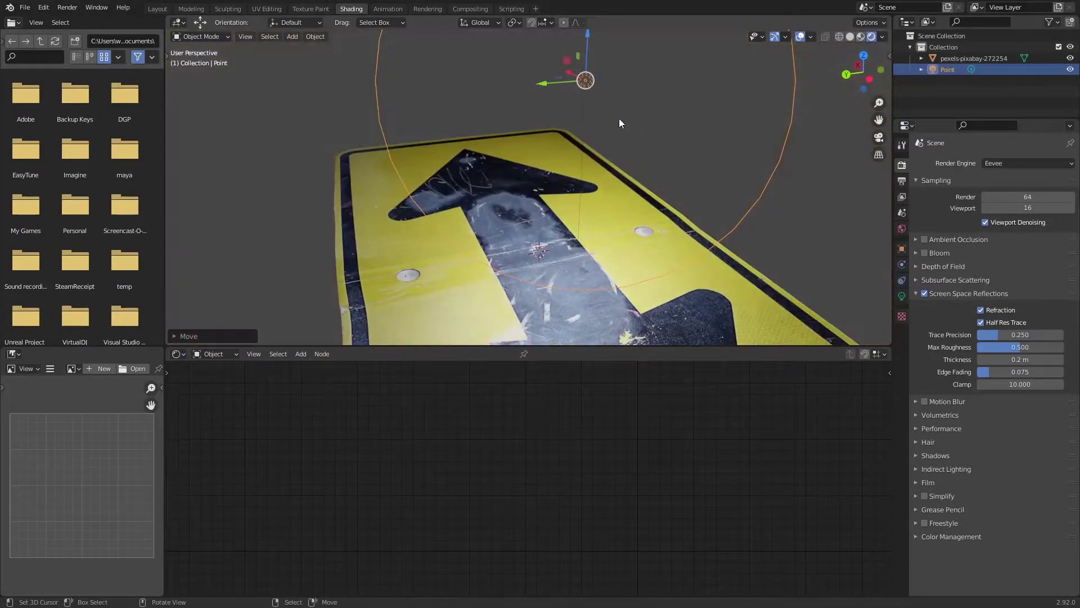
{"action": "mouse_move", "coordinate": [612, 118]}
{"action": "middle_mouse_down"}
{"action": "mouse_move", "coordinate": [501, 118]}
{"action": "mouse_move", "coordinate": [602, 136]}
{"action": "middle_mouse_up"}
{"action": "left_click_drag", "start_coordinate": [629, 70], "coordinate": [653, 169]}
{"action": "middle_click_drag", "start_coordinate": [569, 271], "coordinate": [629, 184]}
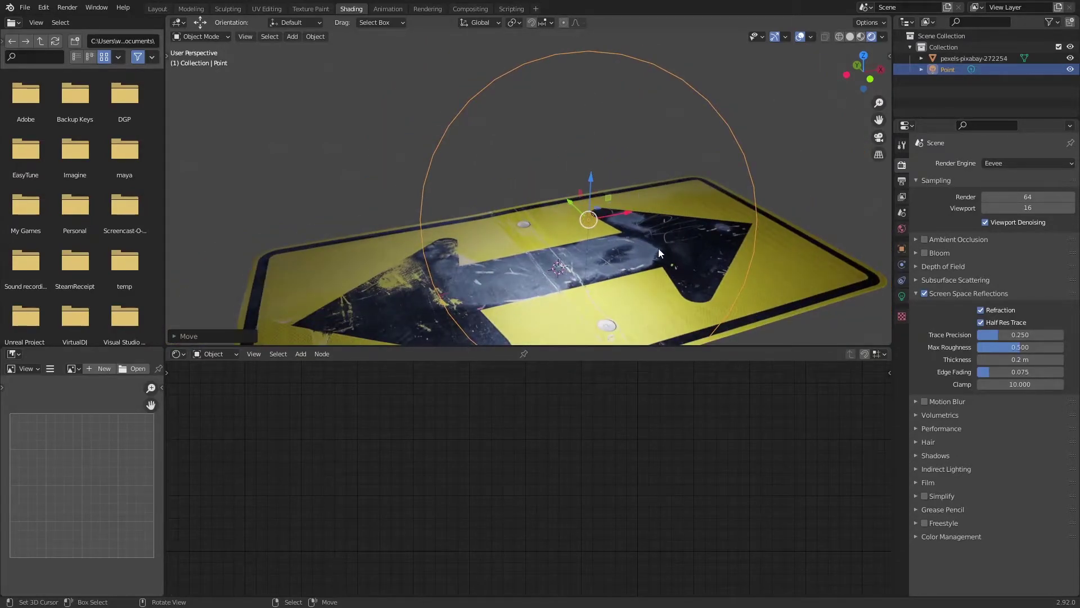
{"action": "left_click_drag", "start_coordinate": [627, 214], "coordinate": [646, 211]}
{"action": "scroll", "coordinate": [670, 214], "scroll_direction": "down", "scroll_amount": 4}
{"action": "scroll", "coordinate": [647, 242], "scroll_direction": "up", "scroll_amount": 3}
{"action": "middle_click_drag", "start_coordinate": [641, 211], "coordinate": [545, 157]}
{"action": "scroll", "coordinate": [584, 201], "scroll_direction": "up", "scroll_amount": 3}
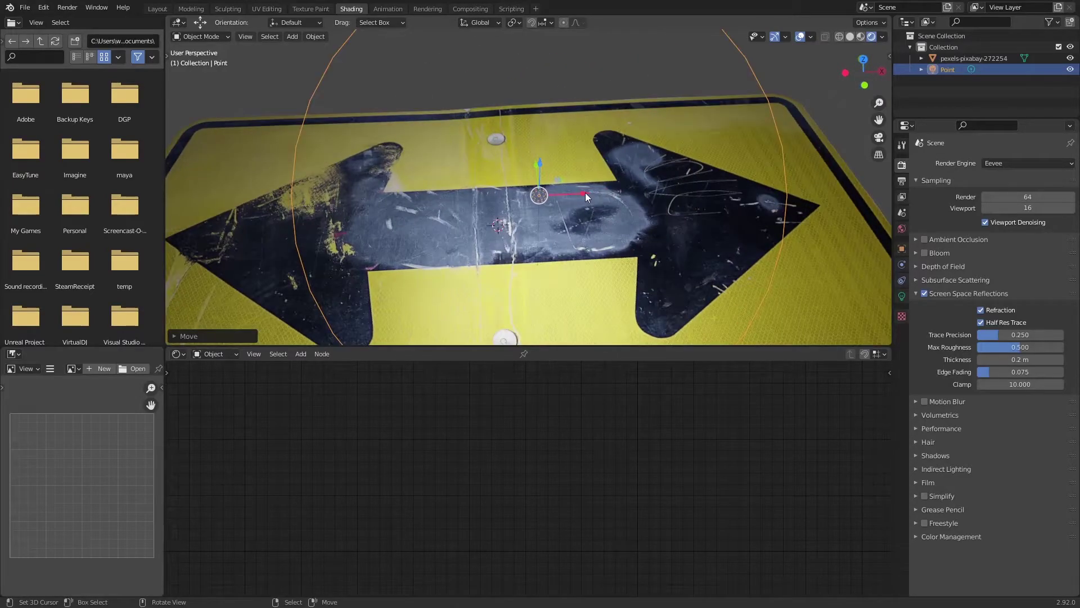
{"action": "left_click_drag", "start_coordinate": [586, 193], "coordinate": [375, 242]}
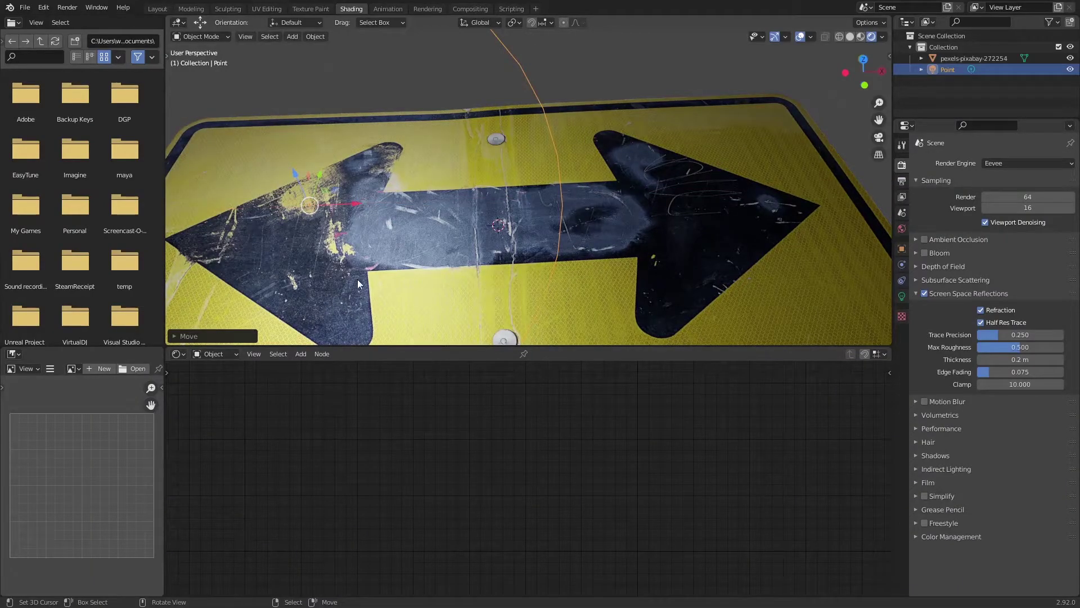
{"action": "left_click_drag", "start_coordinate": [350, 205], "coordinate": [704, 211]}
Step: Cancel the pending light move, set Roughness to 0, and slide the point light along X
{"action": "right_click", "coordinate": [673, 257]}
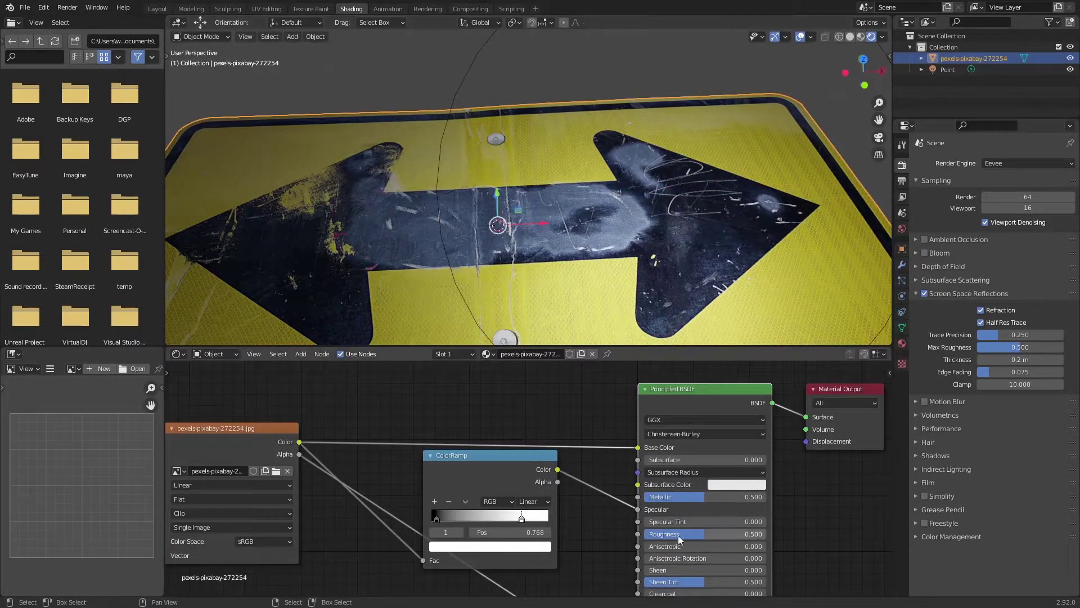
{"action": "left_click_drag", "start_coordinate": [693, 532], "coordinate": [644, 533]}
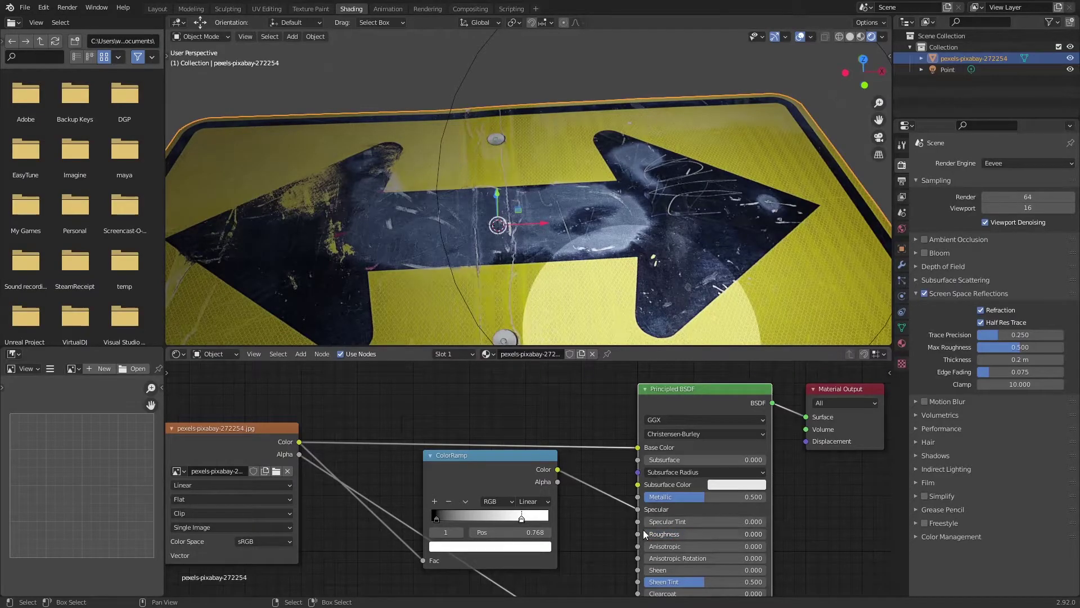
{"action": "scroll", "coordinate": [680, 238], "scroll_direction": "down", "scroll_amount": 4}
{"action": "scroll", "coordinate": [636, 169], "scroll_direction": "down", "scroll_amount": 2}
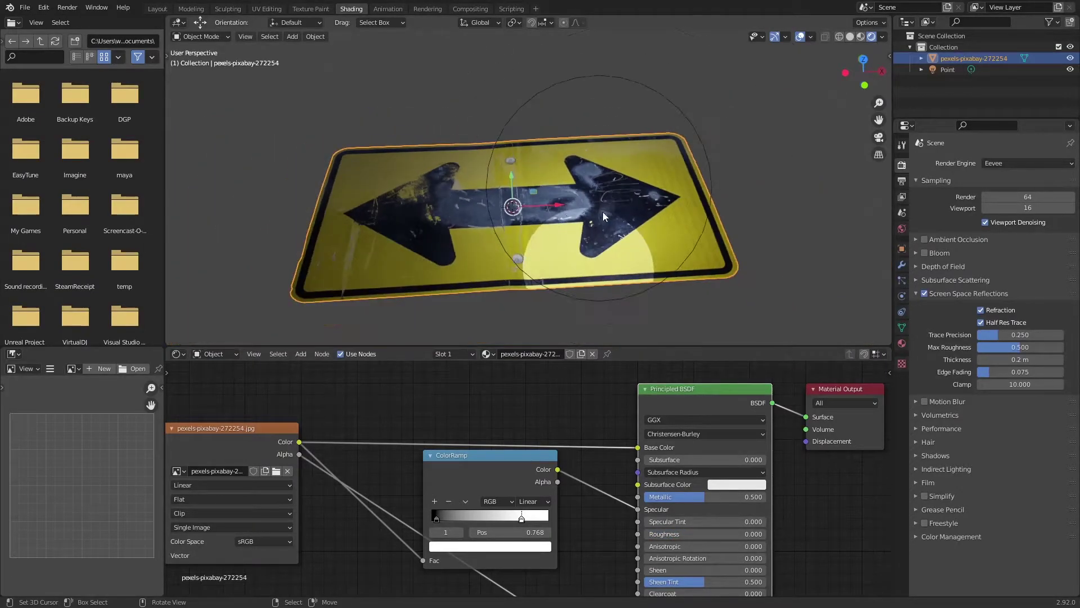
{"action": "left_click", "coordinate": [597, 187]}
{"action": "left_click_drag", "start_coordinate": [656, 184], "coordinate": [623, 220]}
Step: Select the sign and set its material's Metallic value to 0.15
{"action": "left_click", "coordinate": [623, 220]}
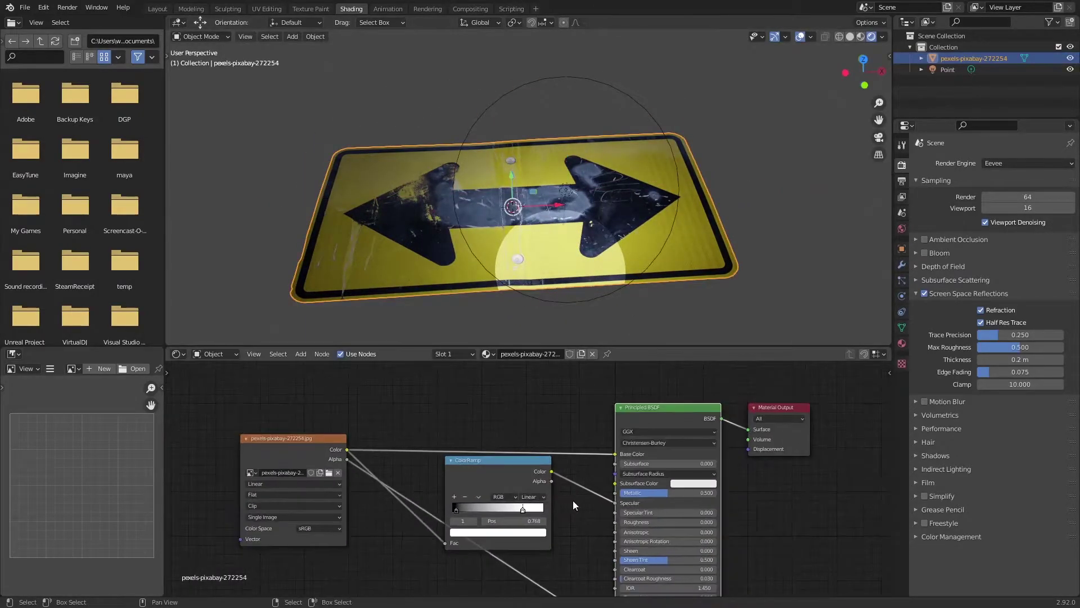
{"action": "left_click_drag", "start_coordinate": [686, 498], "coordinate": [645, 499]}
{"action": "left_click", "coordinate": [687, 499]}
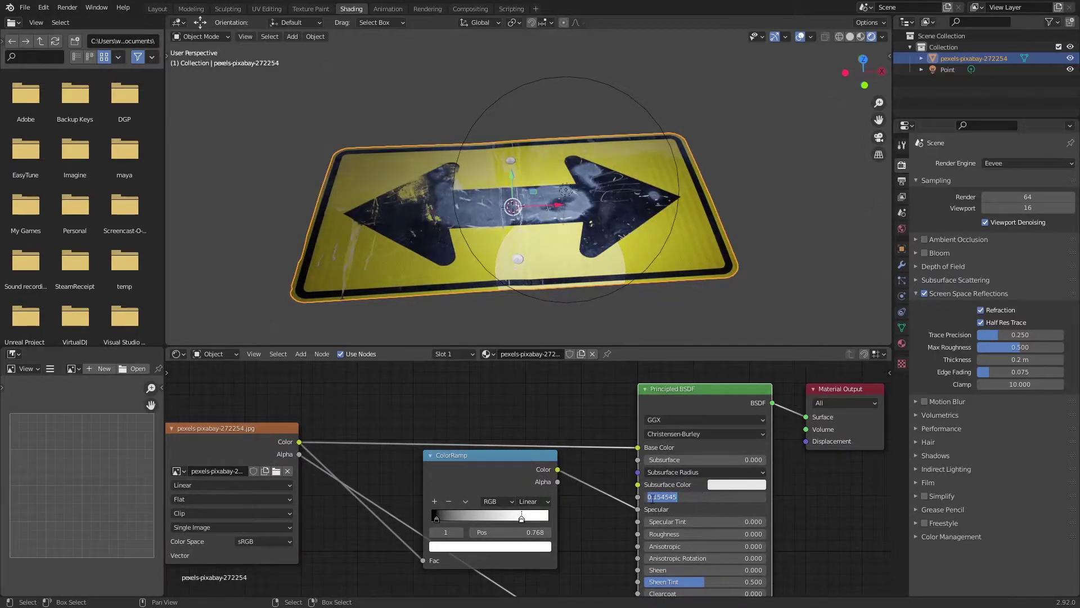
{"action": "key", "text": "BackSpace"}
{"action": "type", "text": "0.15"}
{"action": "key", "text": "Return"}
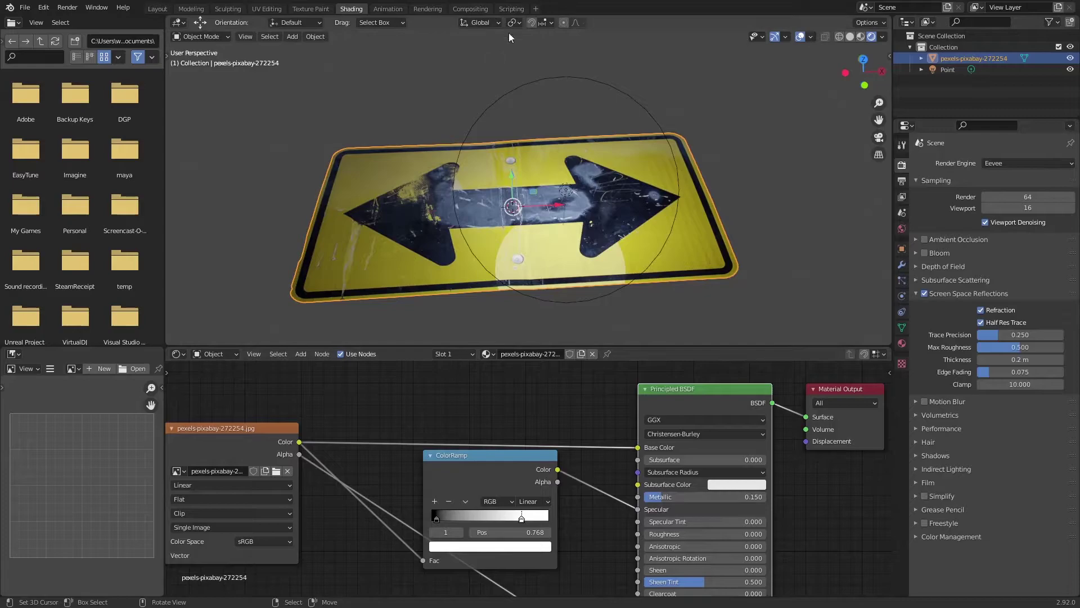
{"action": "scroll", "coordinate": [705, 201], "scroll_direction": "up", "scroll_amount": 2}
{"action": "scroll", "coordinate": [731, 202], "scroll_direction": "up", "scroll_amount": 1}
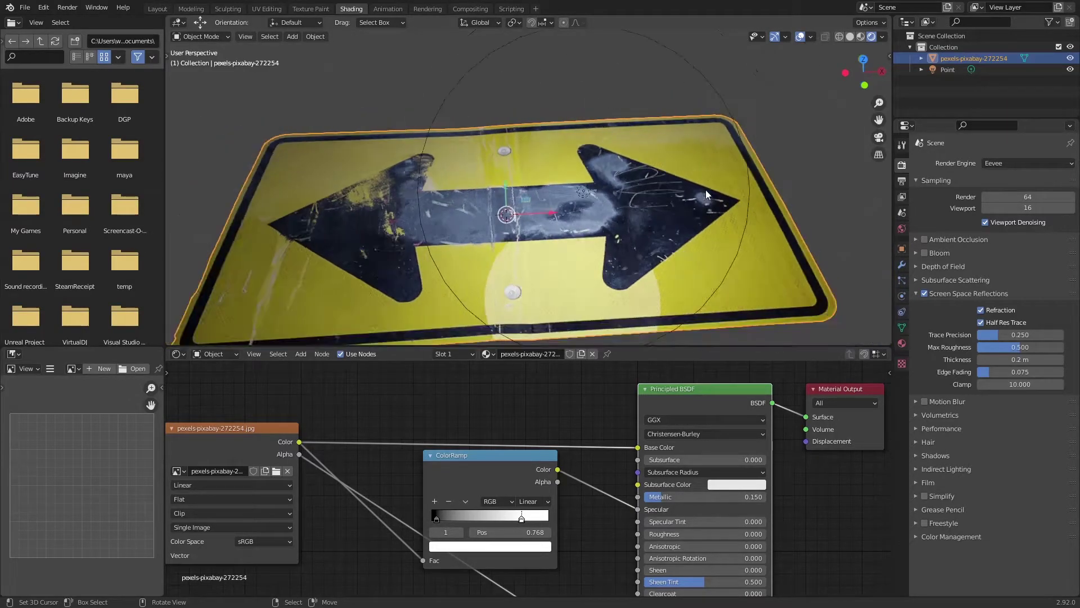
{"action": "middle_click_drag", "start_coordinate": [706, 190], "coordinate": [478, 241]}
{"action": "scroll", "coordinate": [537, 472], "scroll_direction": "down", "scroll_amount": 2}
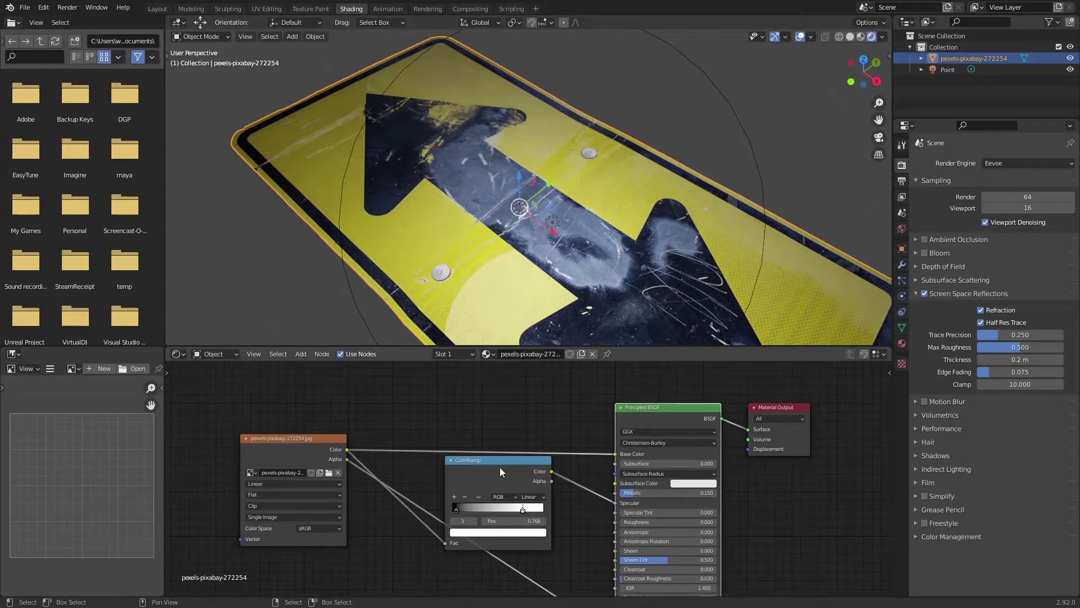
Step: Collapse the ColorRamp node and place a duplicate below the original
{"action": "left_click", "coordinate": [451, 460]}
{"action": "left_click_drag", "start_coordinate": [507, 458], "coordinate": [505, 474]}
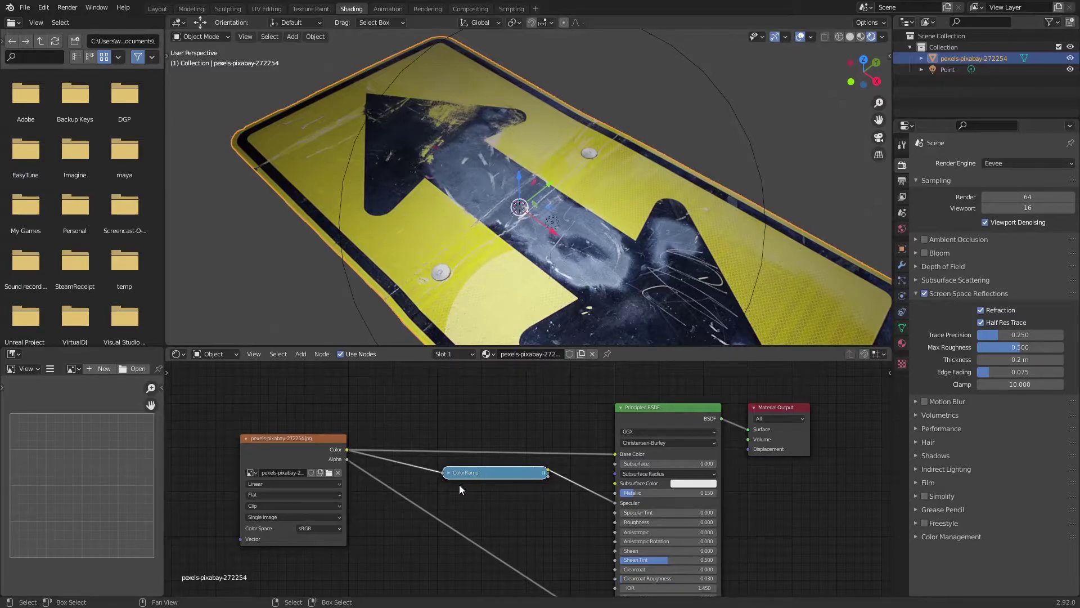
{"action": "key", "text": "shift+d"}
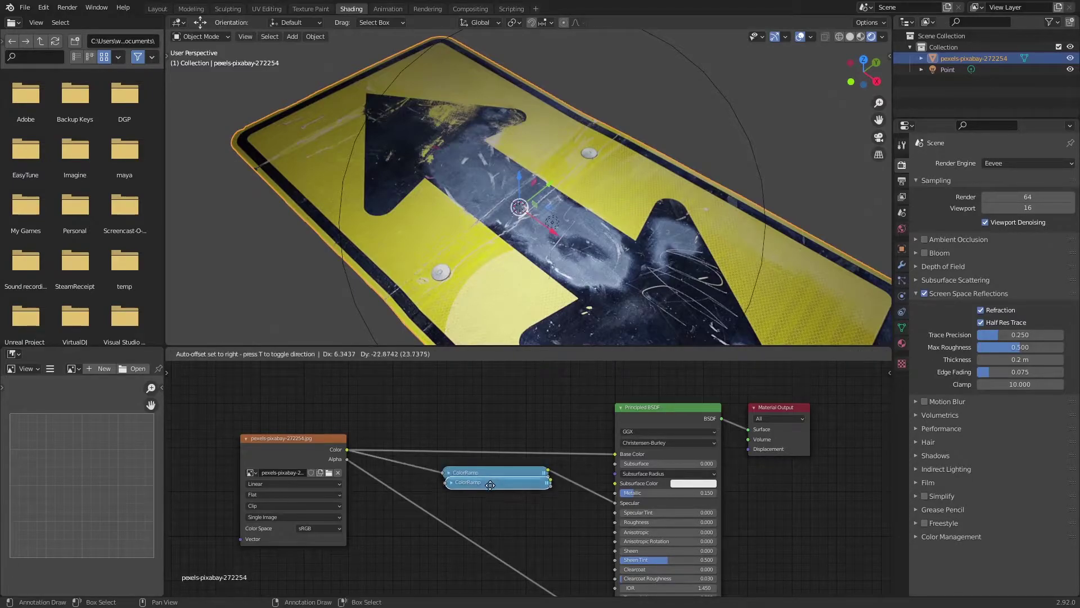
{"action": "left_click", "coordinate": [486, 494]}
Step: Feed the image colour into the second ColorRamp and flip its gradient
{"action": "left_click_drag", "start_coordinate": [346, 449], "coordinate": [441, 493]}
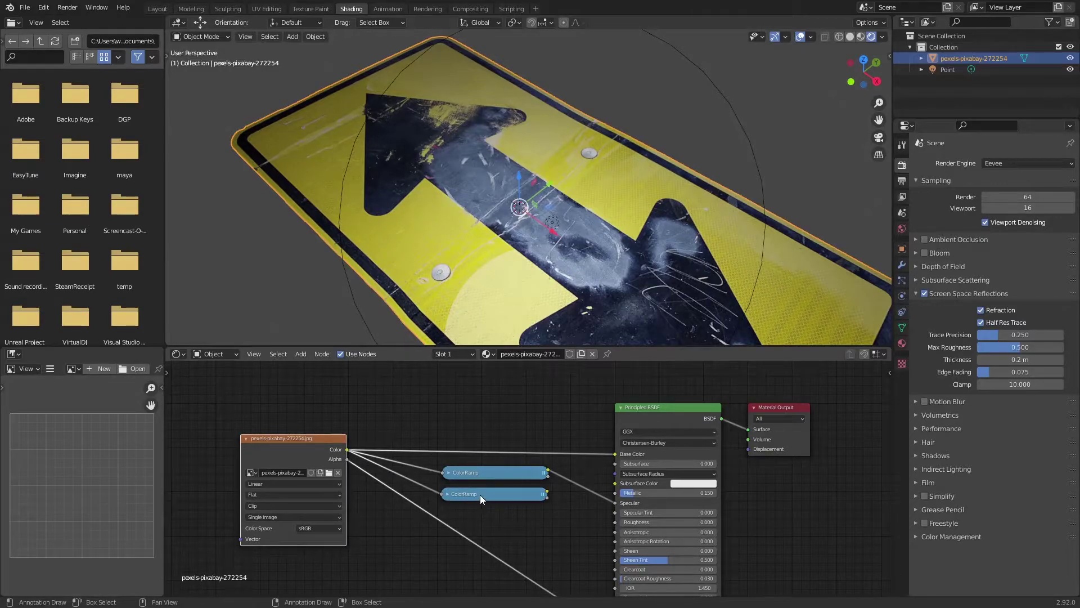
{"action": "left_click", "coordinate": [446, 494]}
{"action": "left_click", "coordinate": [476, 530]}
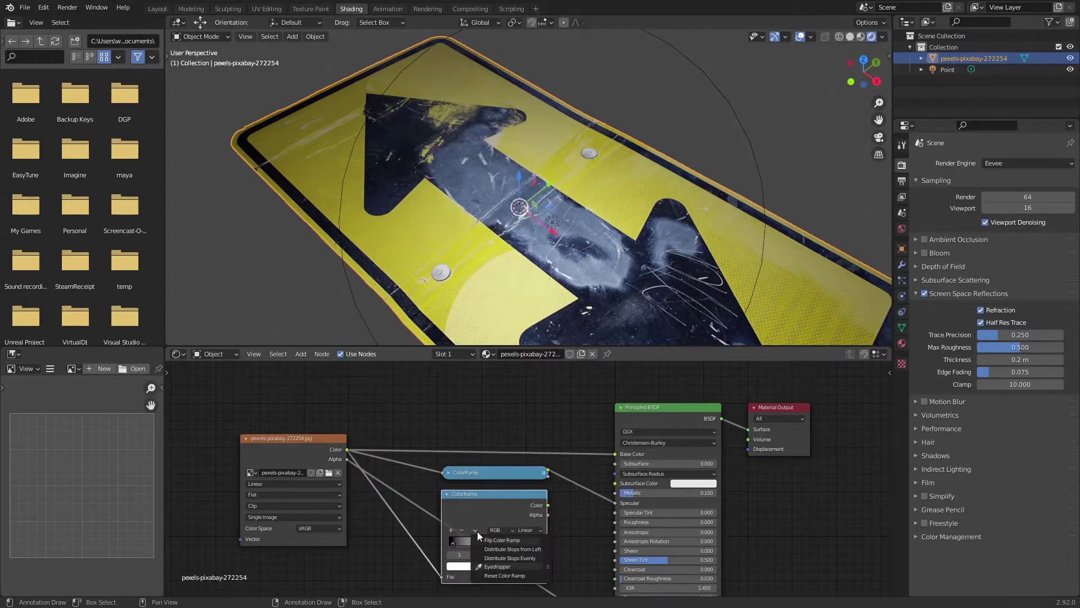
{"action": "left_click", "coordinate": [498, 542]}
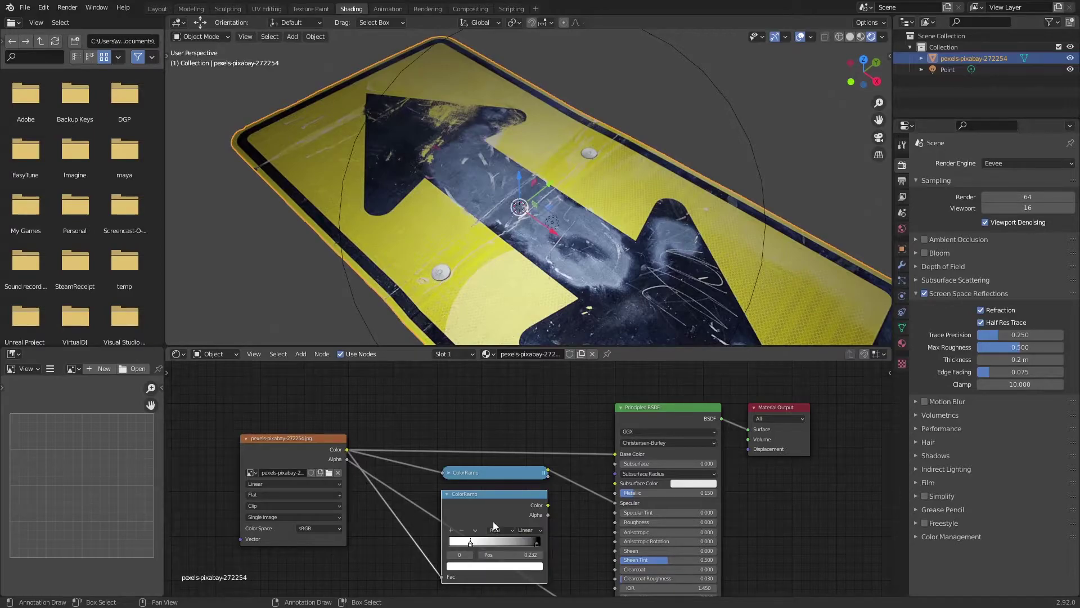
{"action": "left_click", "coordinate": [497, 509], "text": "ctrl+shift"}
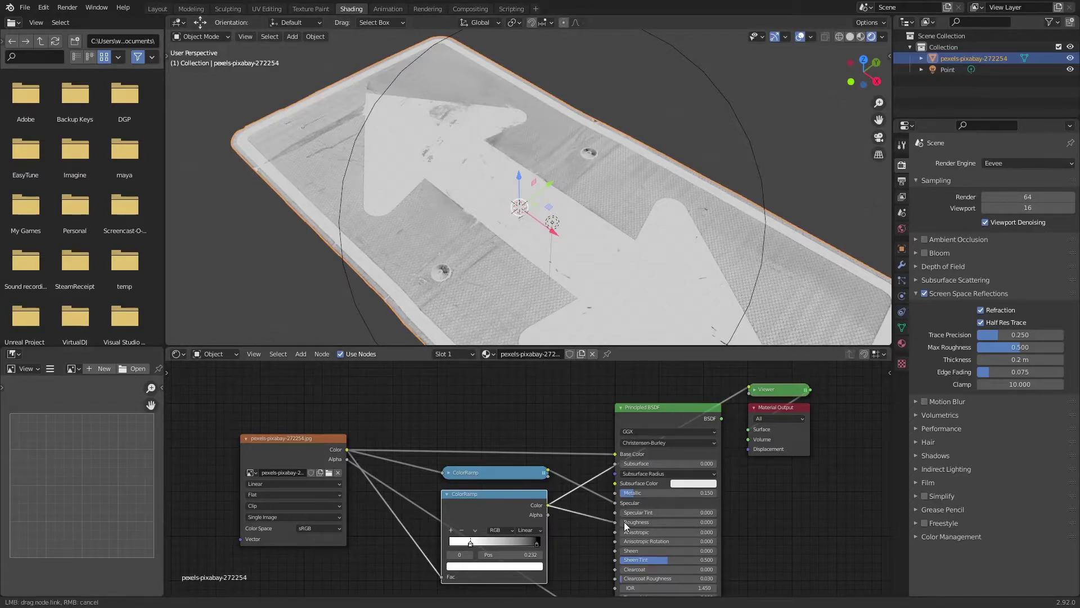
{"action": "left_click", "coordinate": [640, 414], "text": "ctrl+shift"}
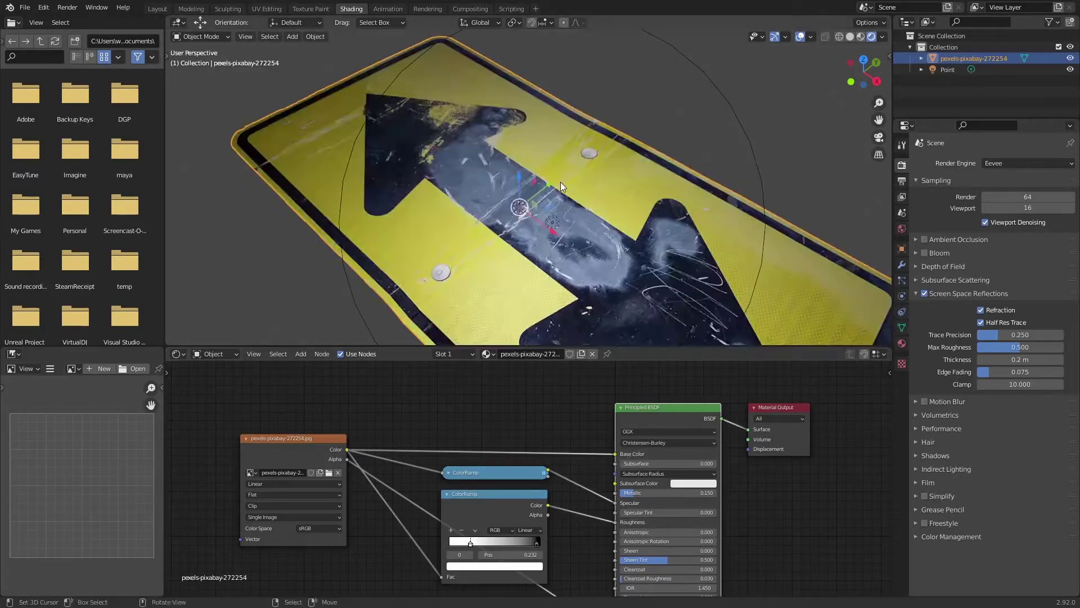
Step: Move the point light to a new spot, then shift it further along X
{"action": "middle_click_drag", "start_coordinate": [560, 182], "coordinate": [630, 169]}
{"action": "left_click", "coordinate": [620, 179]}
{"action": "key", "text": "g"}
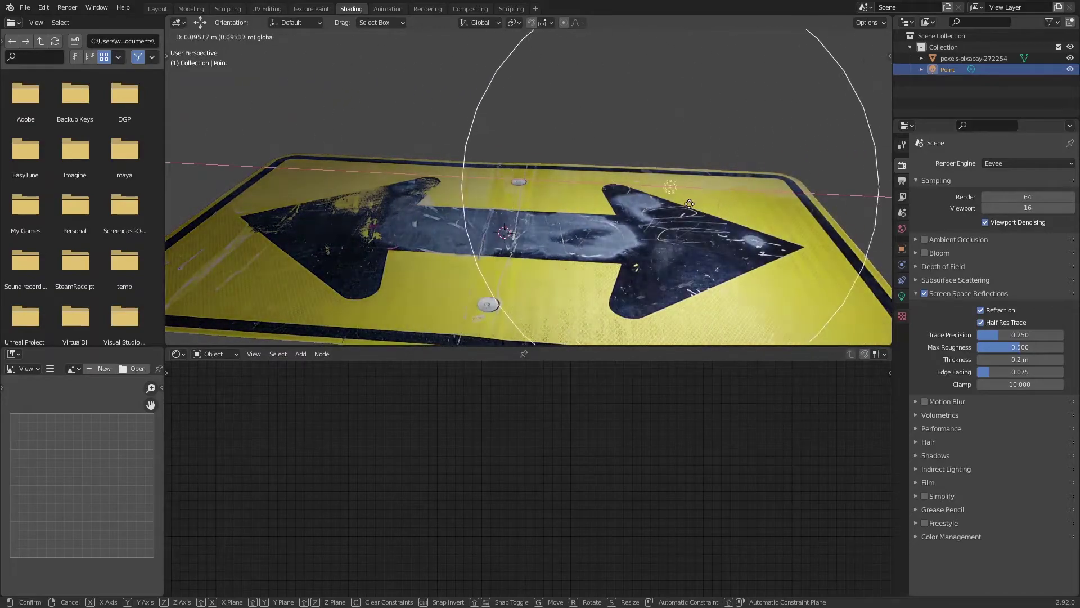
{"action": "left_click", "coordinate": [345, 189]}
{"action": "scroll", "coordinate": [433, 211], "scroll_direction": "down", "scroll_amount": 2}
{"action": "middle_click_drag", "start_coordinate": [479, 218], "coordinate": [499, 235]}
{"action": "scroll", "coordinate": [558, 226], "scroll_direction": "up", "scroll_amount": 3}
{"action": "key", "text": "g"}
{"action": "key", "text": "x"}
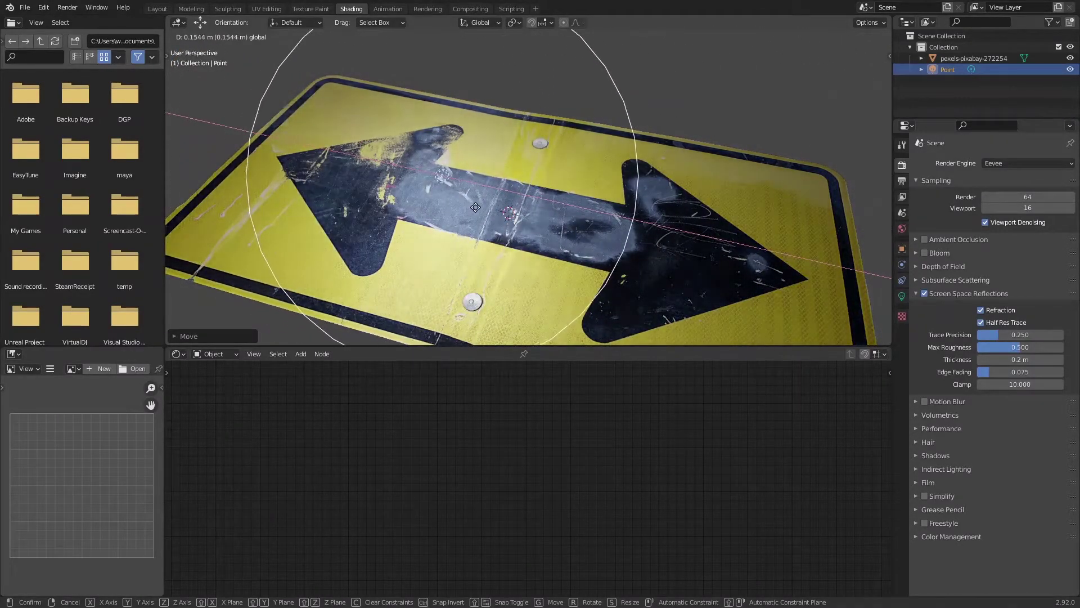
{"action": "left_click", "coordinate": [432, 201]}
Step: Select the sign, tidy the node layout, and collapse the second ColorRamp
{"action": "left_click", "coordinate": [565, 258]}
{"action": "scroll", "coordinate": [523, 467], "scroll_direction": "down", "scroll_amount": 4}
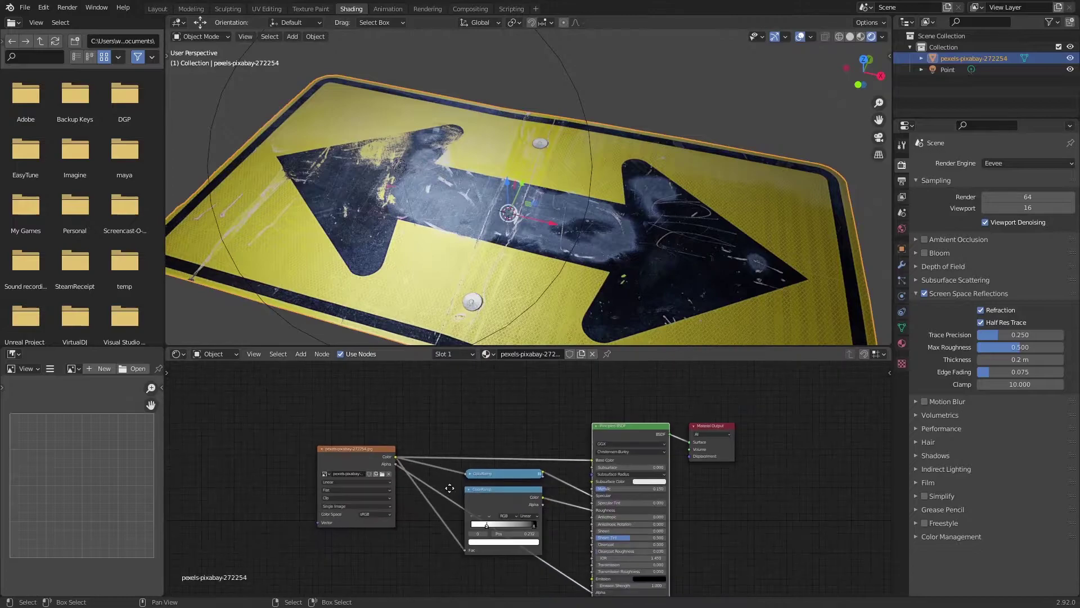
{"action": "middle_click_drag", "start_coordinate": [455, 485], "coordinate": [527, 452]}
{"action": "left_click_drag", "start_coordinate": [437, 488], "coordinate": [365, 489]}
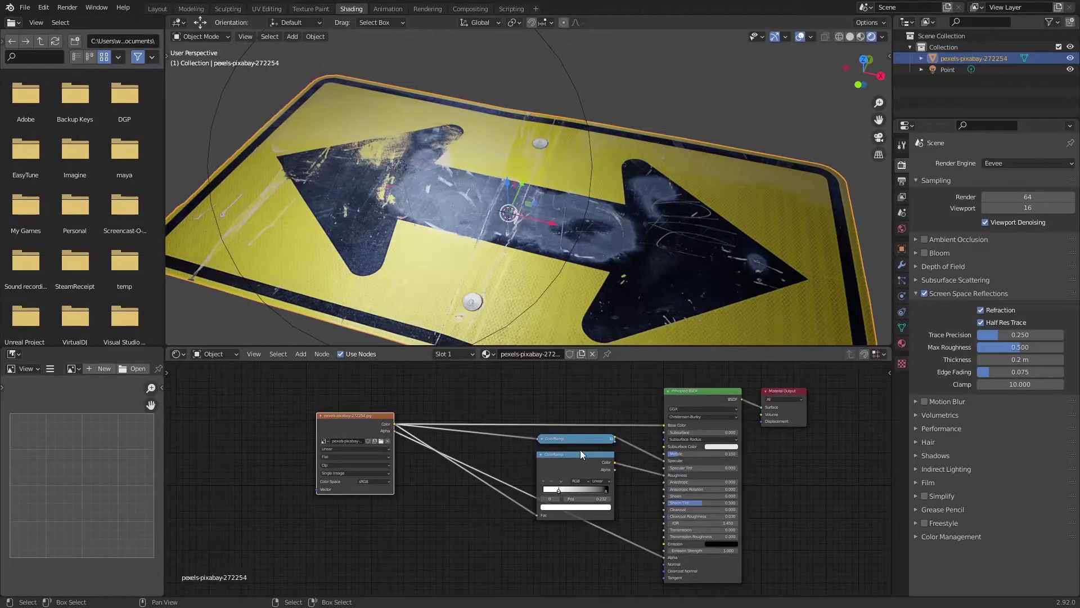
{"action": "left_click", "coordinate": [542, 454]}
{"action": "scroll", "coordinate": [586, 481], "scroll_direction": "up", "scroll_amount": 1}
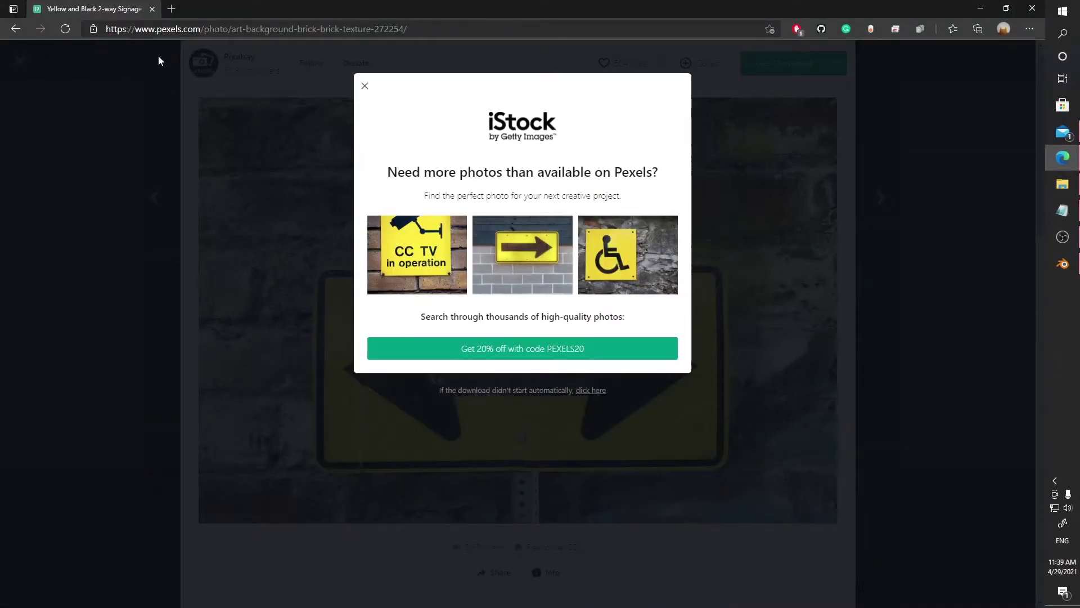
Step: Search Google for 'normal map generator' in a new browser tab
{"action": "left_click", "coordinate": [172, 9]}
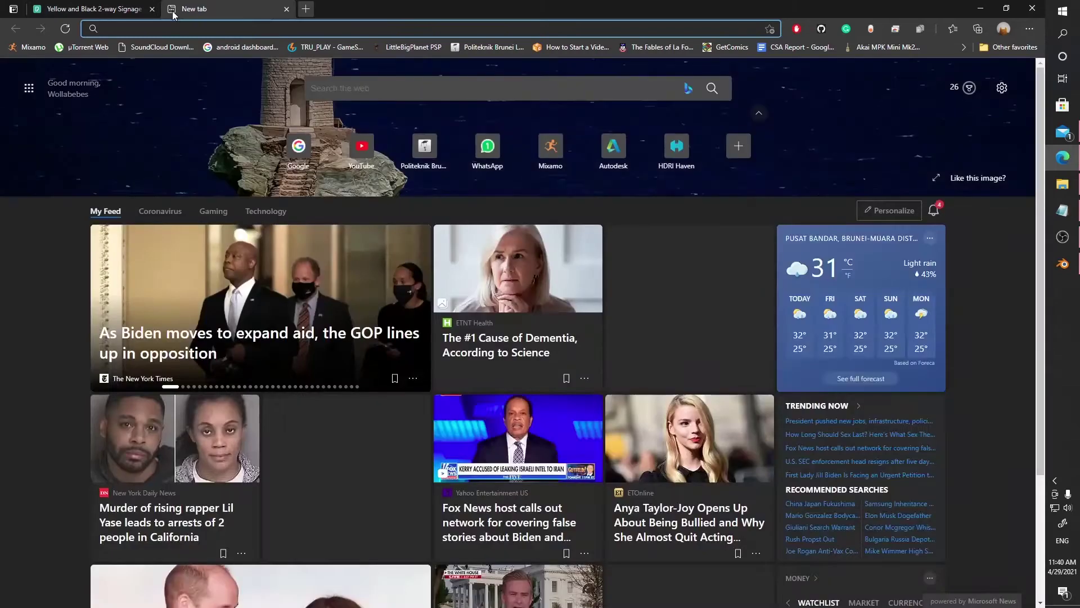
{"action": "type", "text": "goo"}
{"action": "key", "text": "Return"}
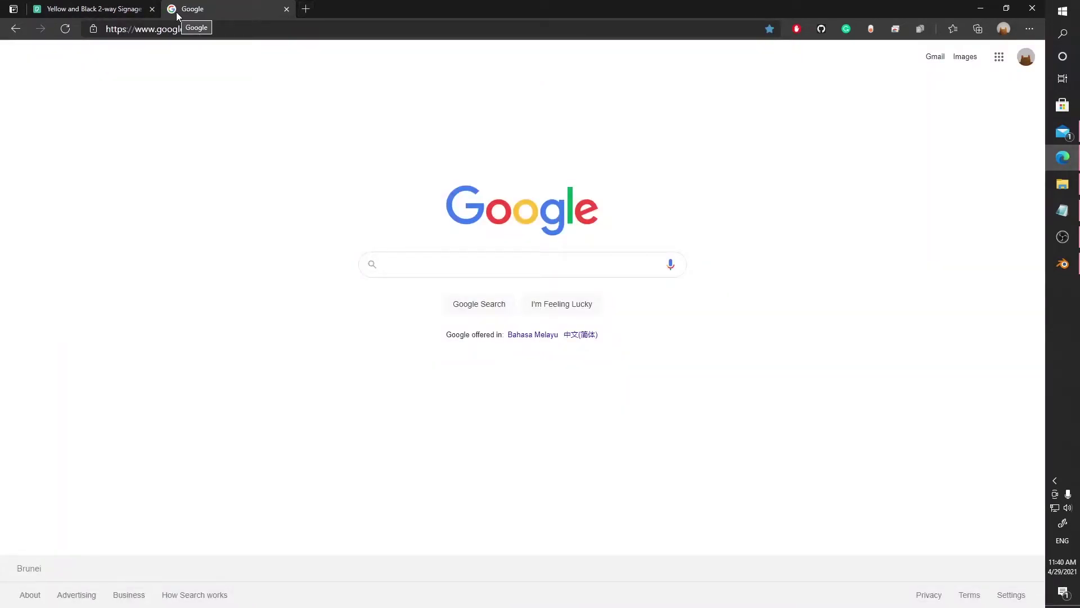
{"action": "type", "text": "normal gene"}
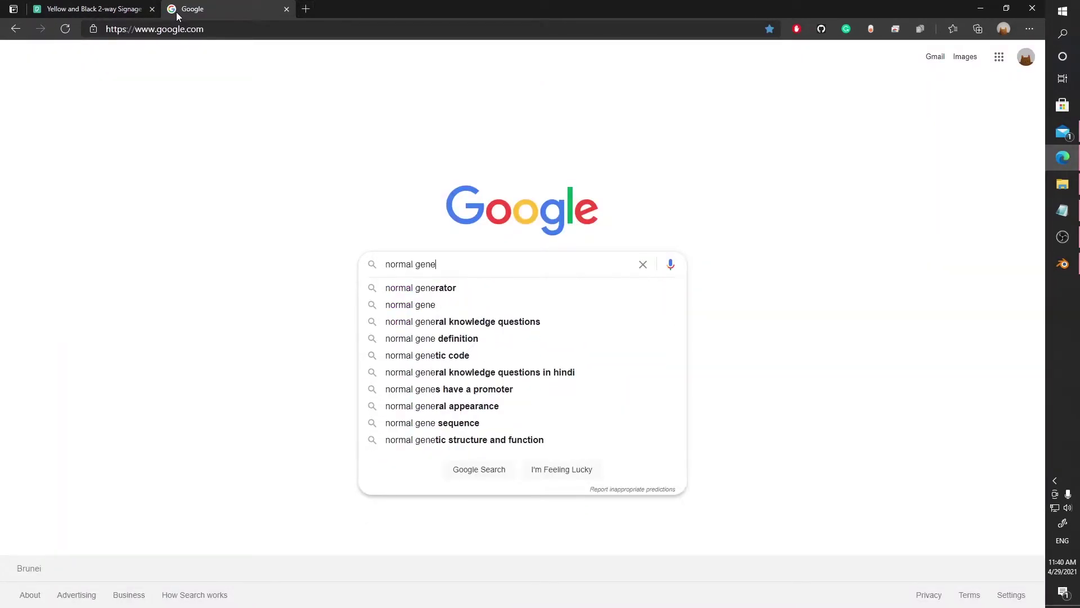
{"action": "key", "text": "Down"}
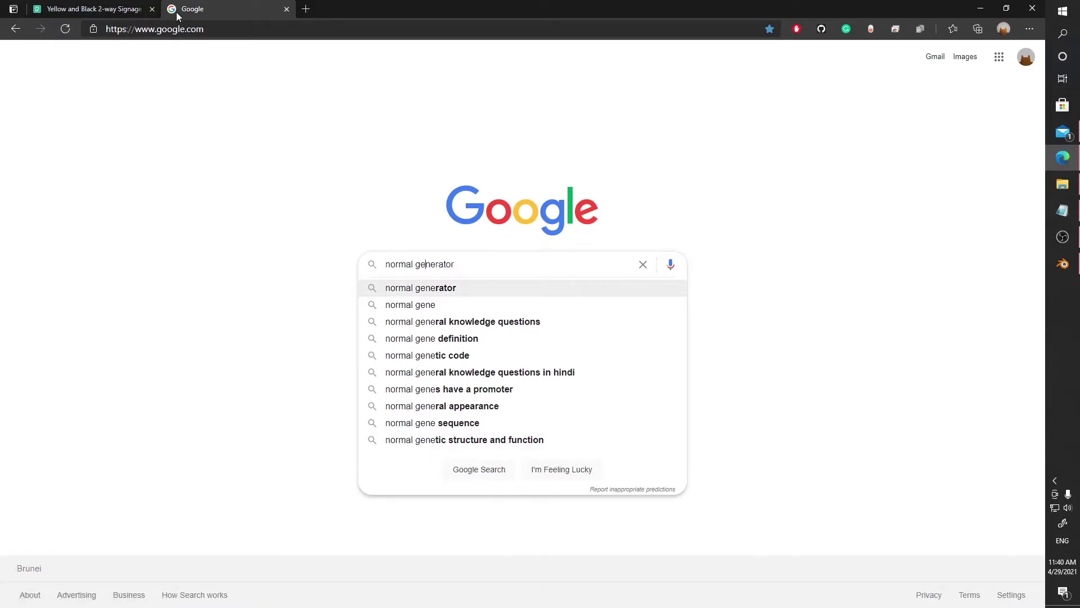
{"action": "type", "text": "map"}
{"action": "key", "text": "Return"}
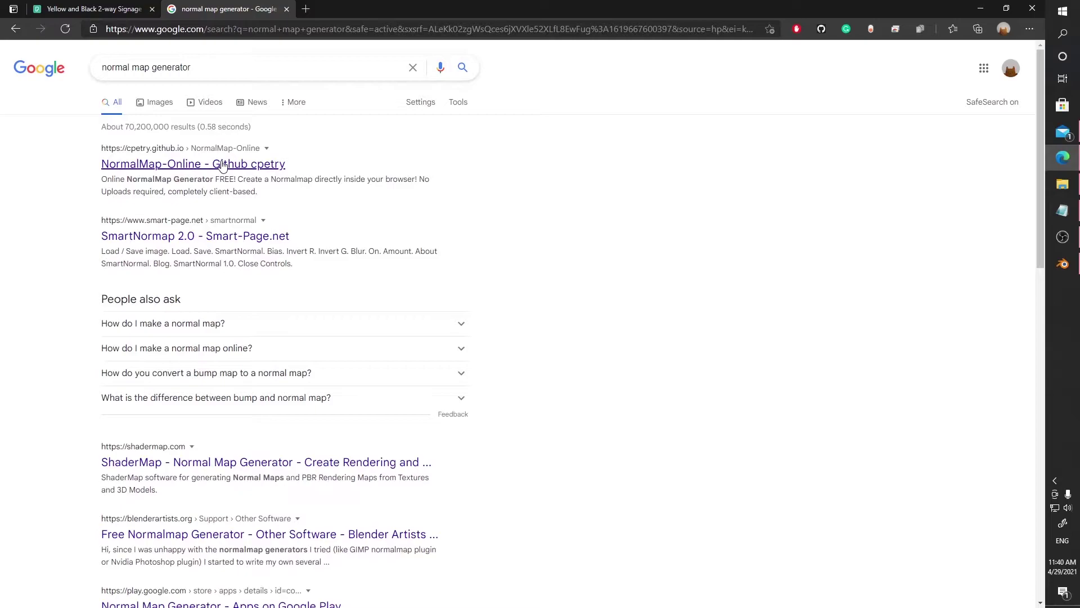
Step: Open the NormalMap-Online site and view its sample ring height map
{"action": "left_click", "coordinate": [222, 164]}
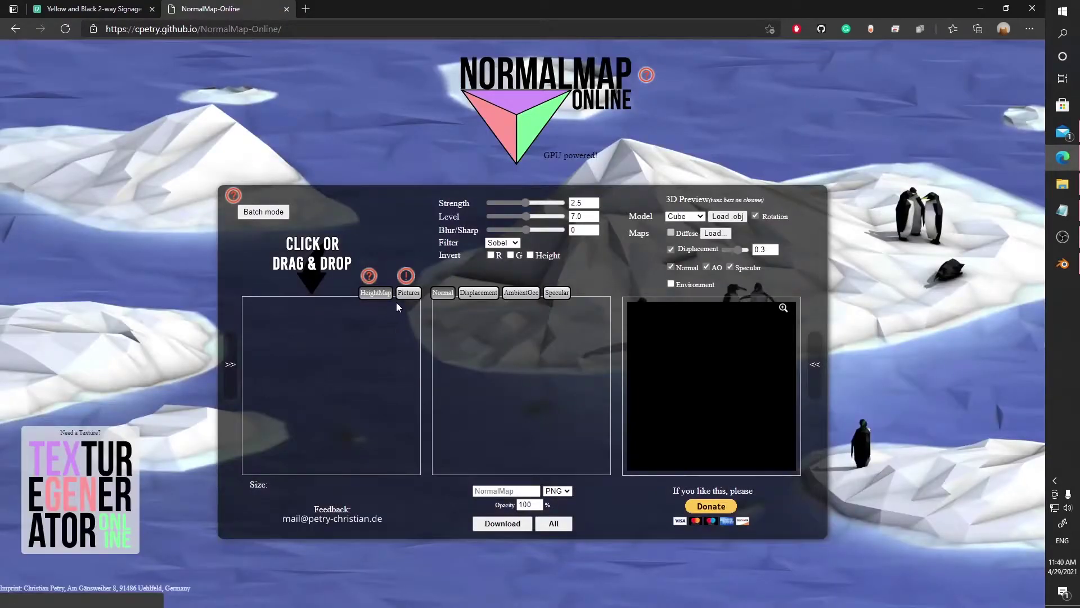
{"action": "left_click", "coordinate": [408, 293]}
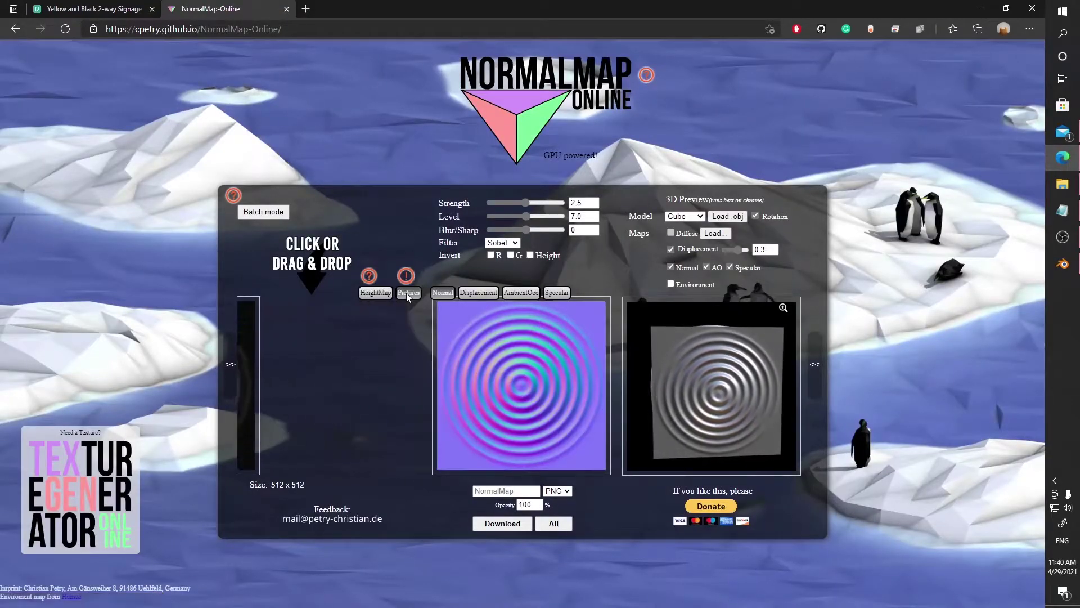
{"action": "left_click", "coordinate": [367, 293]}
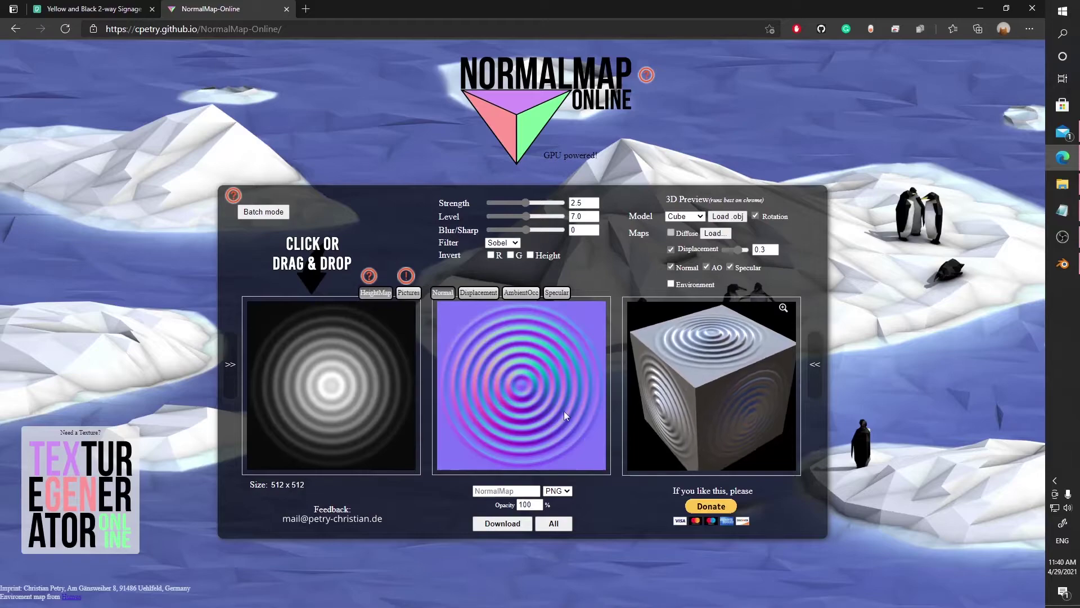
Step: Check File Explorer, return to the browser, and bring up the Start menu
{"action": "left_click", "coordinate": [1062, 184]}
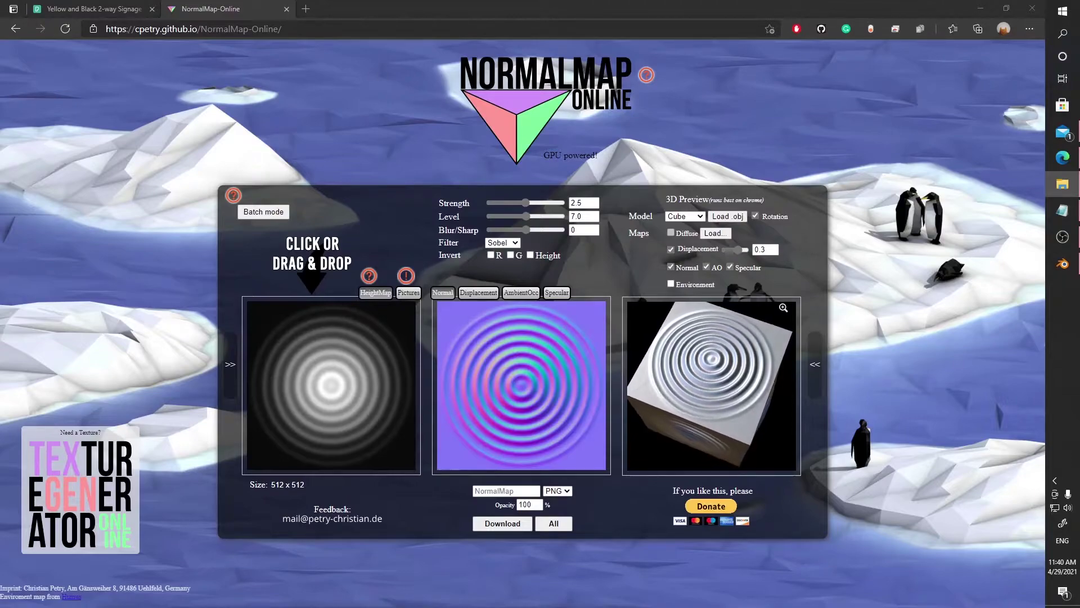
{"action": "key", "text": "alt+Tab"}
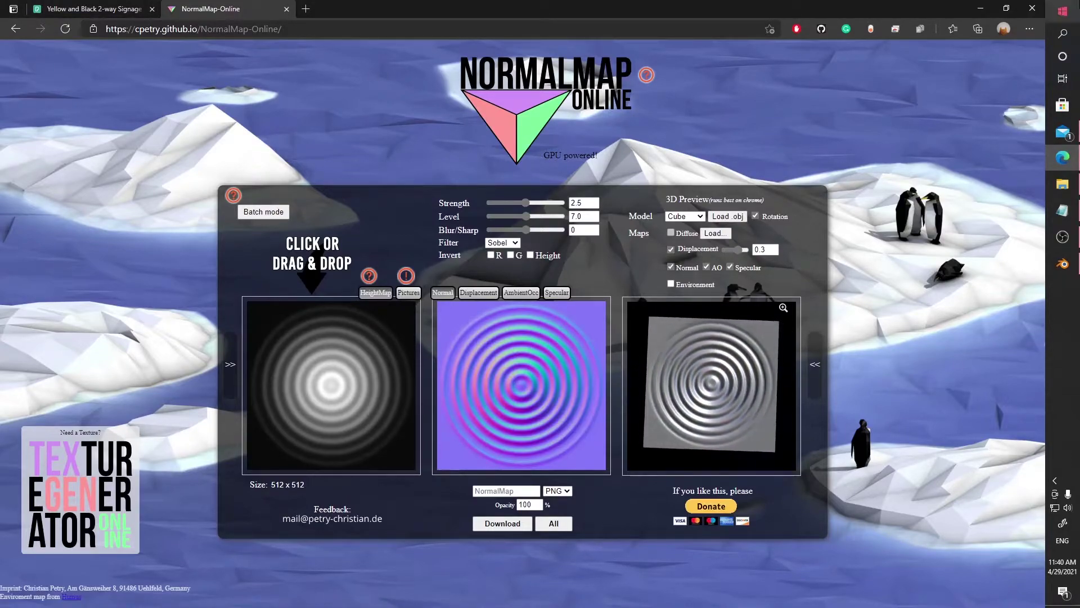
{"action": "key", "text": "super"}
Step: Launch Photoshop 2021 and open the sign photo pexels-pixabay-272254.jpg in it
{"action": "type", "text": "photo"}
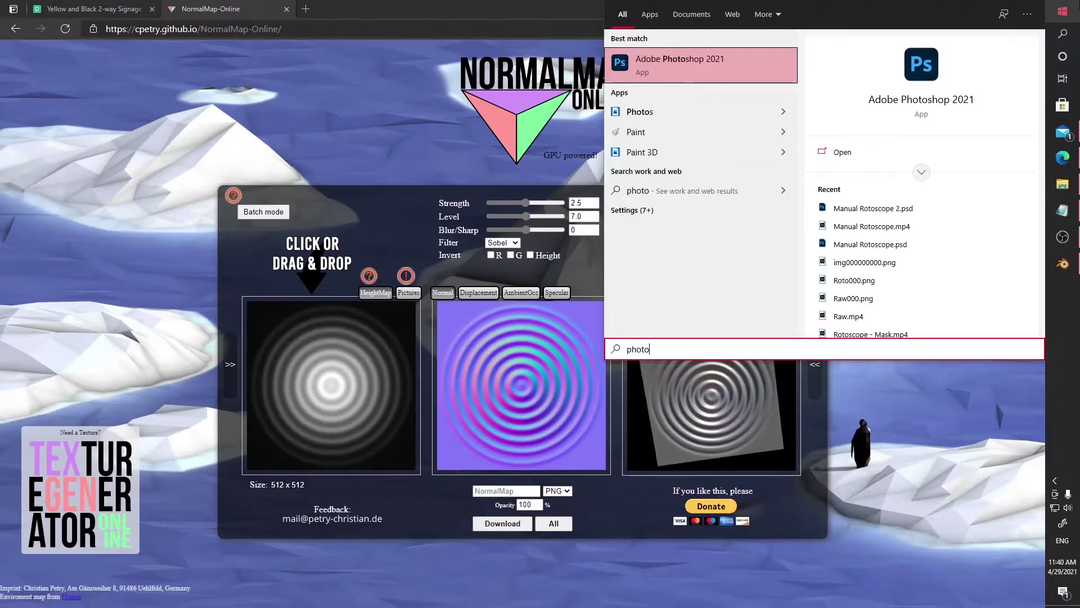
{"action": "left_click", "coordinate": [712, 68]}
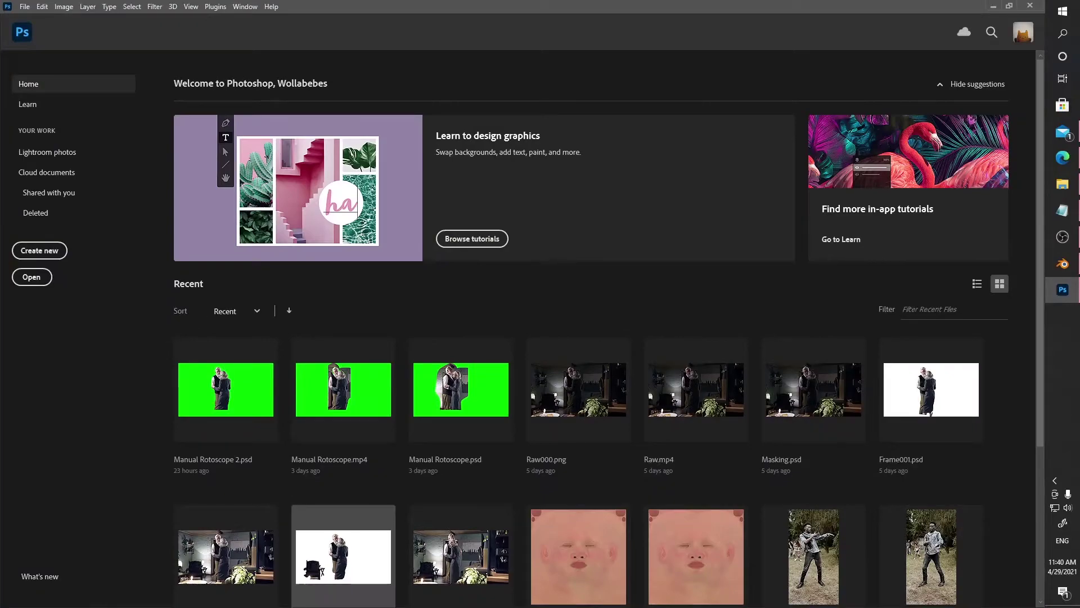
{"action": "left_click_drag", "start_coordinate": [365, 562], "coordinate": [533, 279]}
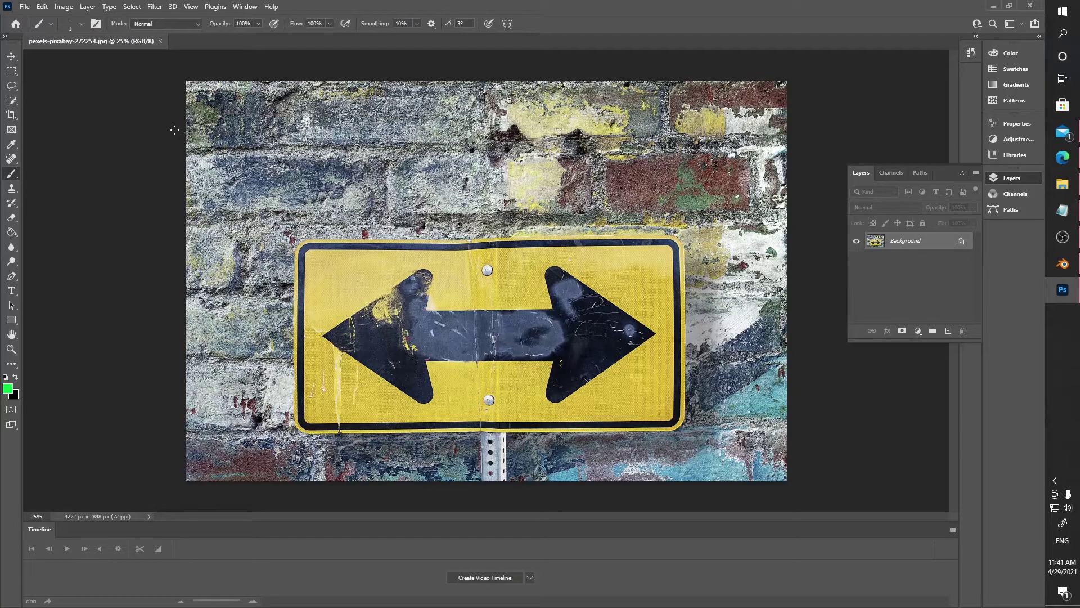
Step: Convert the sign photo to greyscale using the Black & White Maximum White preset
{"action": "left_click", "coordinate": [62, 7]}
{"action": "mouse_move", "coordinate": [80, 38]}
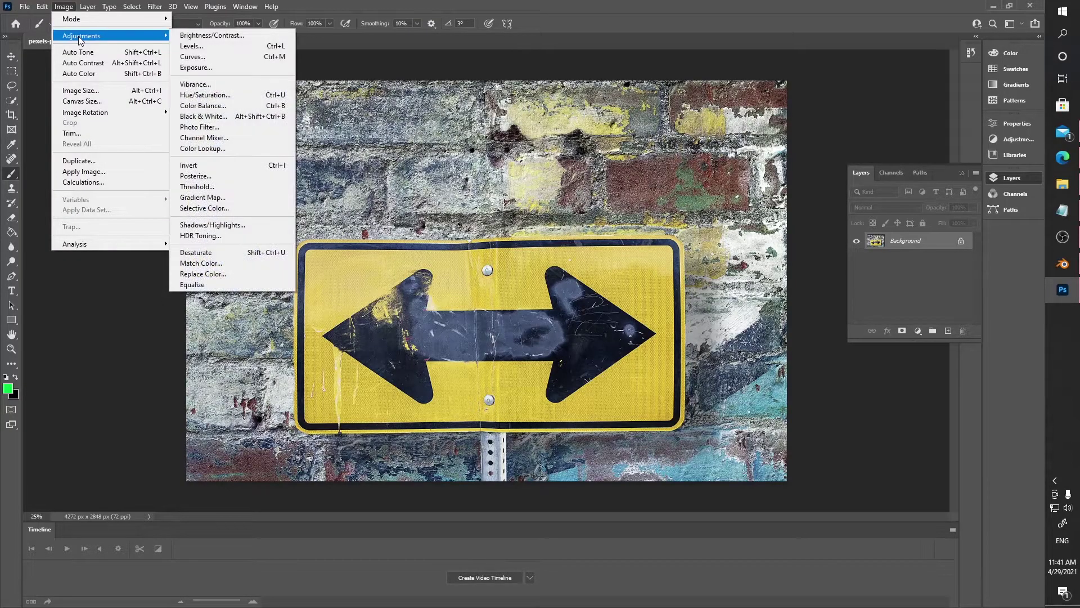
{"action": "left_click", "coordinate": [203, 116]}
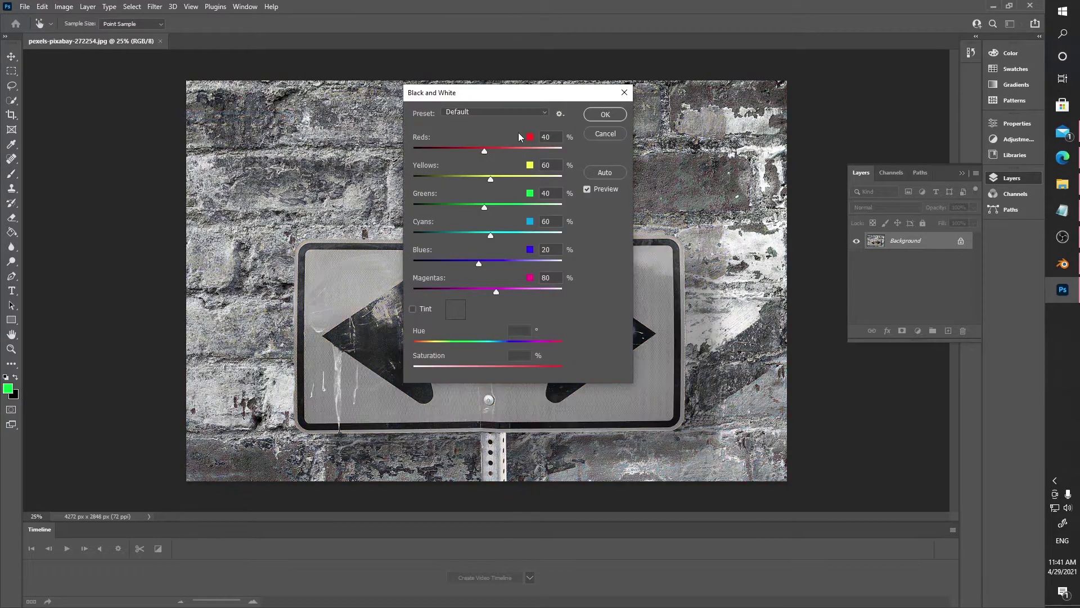
{"action": "left_click_drag", "start_coordinate": [507, 95], "coordinate": [747, 107]}
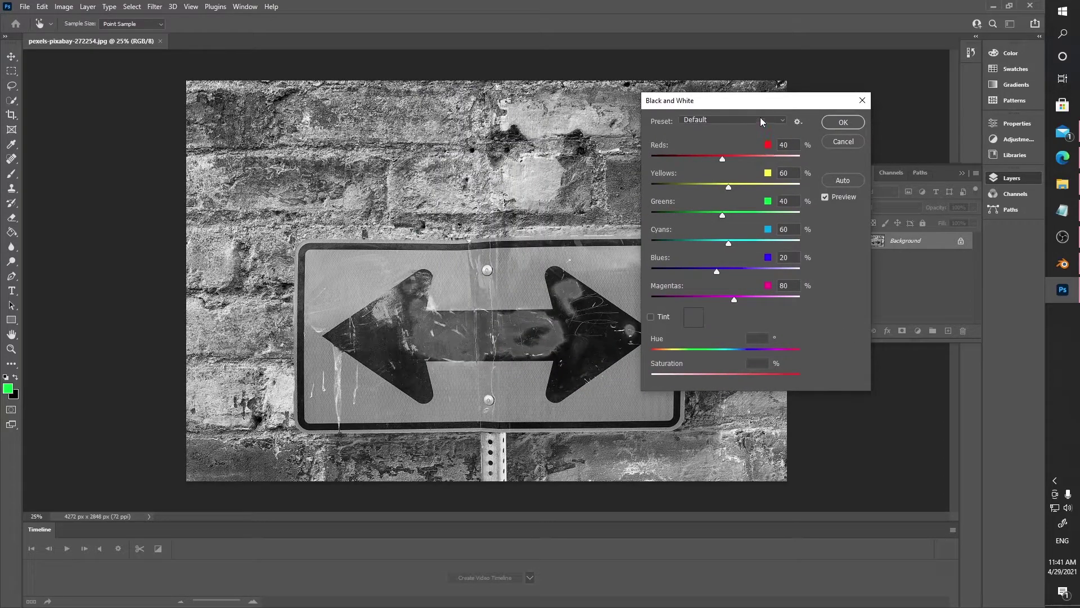
{"action": "left_click", "coordinate": [759, 119]}
{"action": "left_click", "coordinate": [730, 209]}
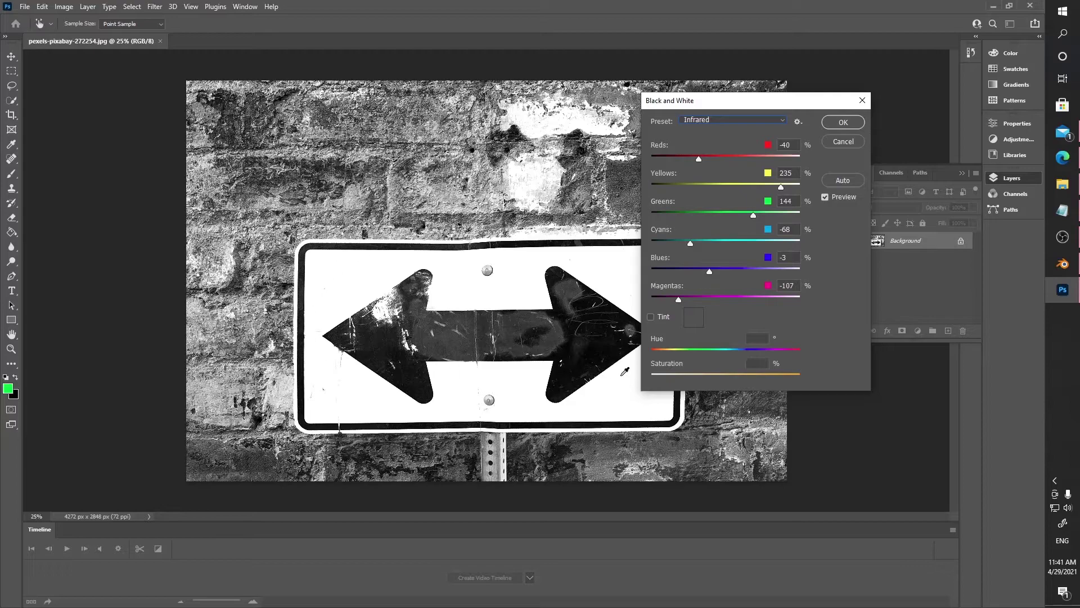
{"action": "left_click", "coordinate": [742, 120]}
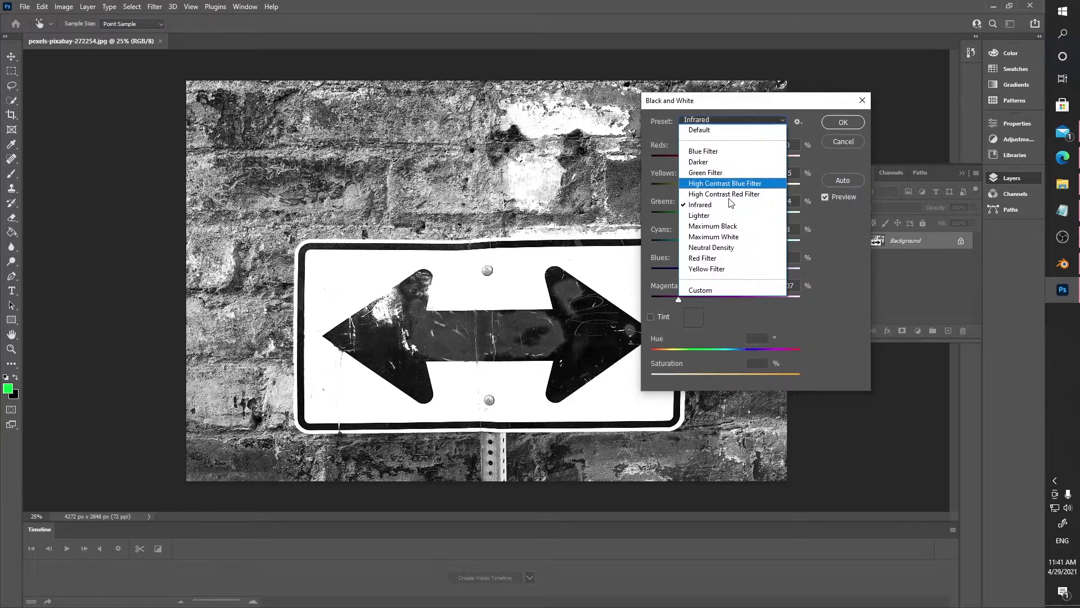
{"action": "left_click", "coordinate": [726, 237]}
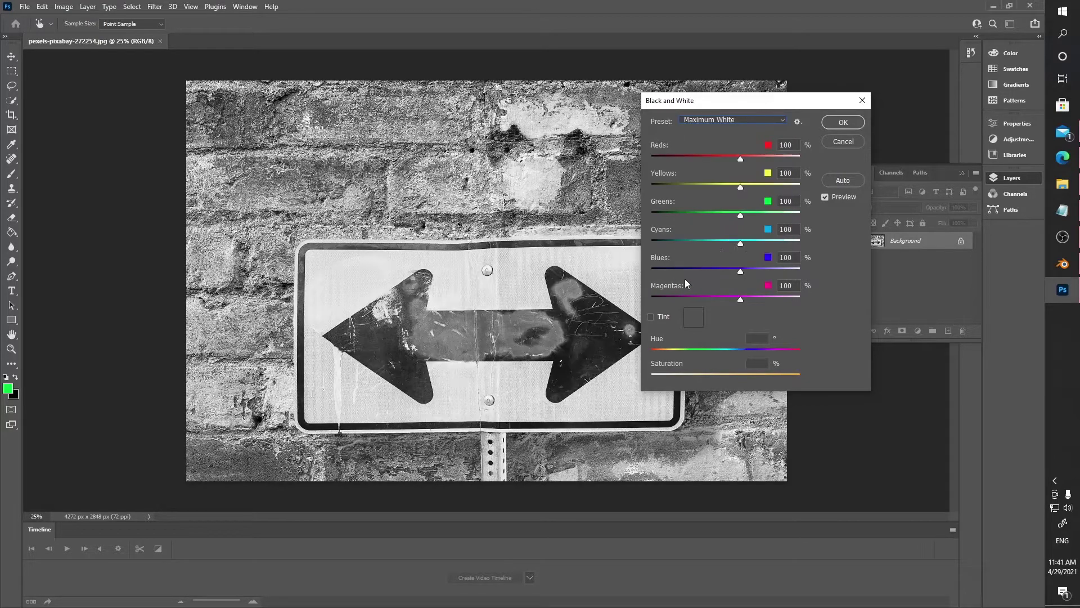
{"action": "left_click", "coordinate": [845, 122]}
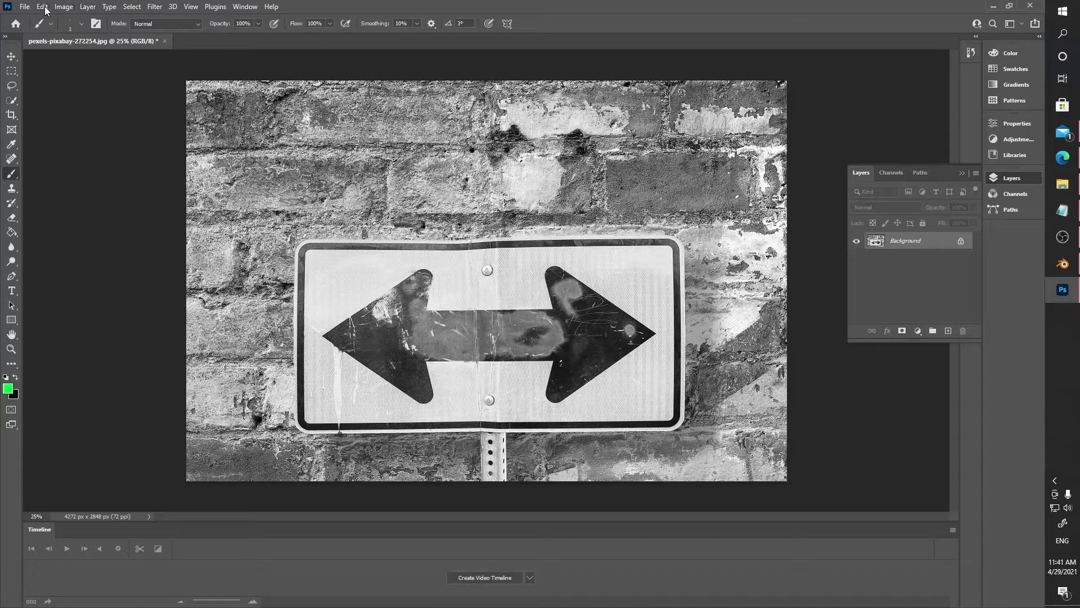
{"action": "left_click", "coordinate": [25, 7]}
Step: Save the greyscale image as heightmap.jpg on this computer and minimize Photoshop
{"action": "left_click", "coordinate": [39, 141]}
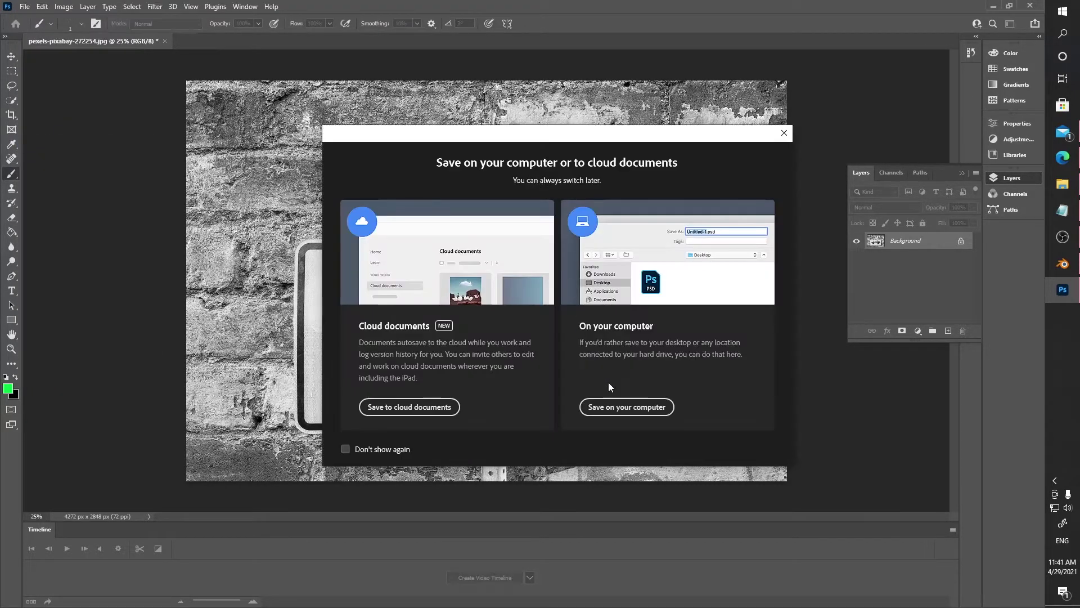
{"action": "left_click", "coordinate": [626, 406]}
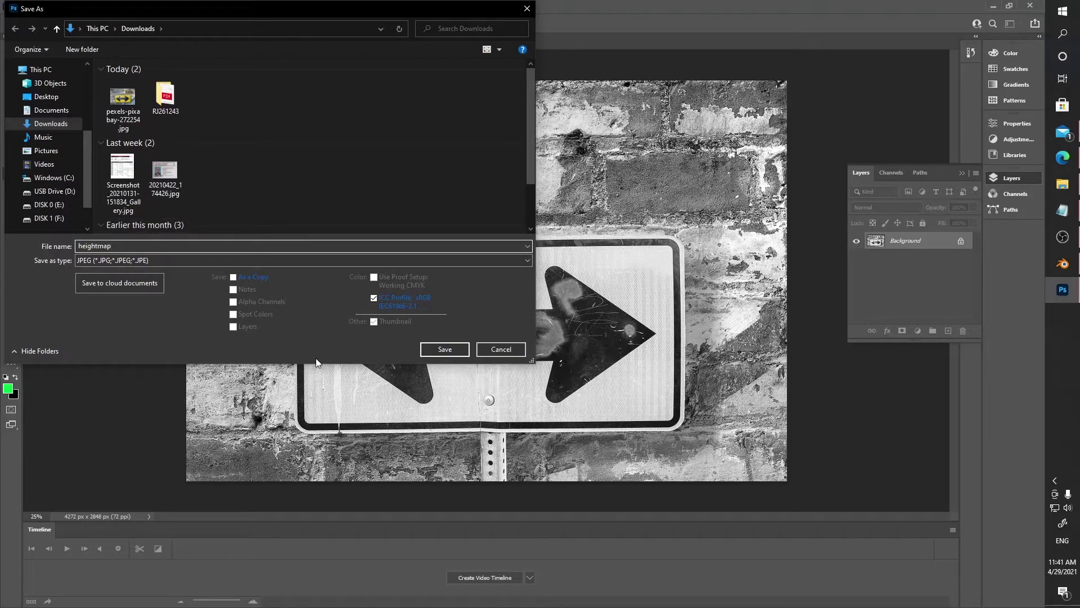
{"action": "left_click", "coordinate": [449, 348]}
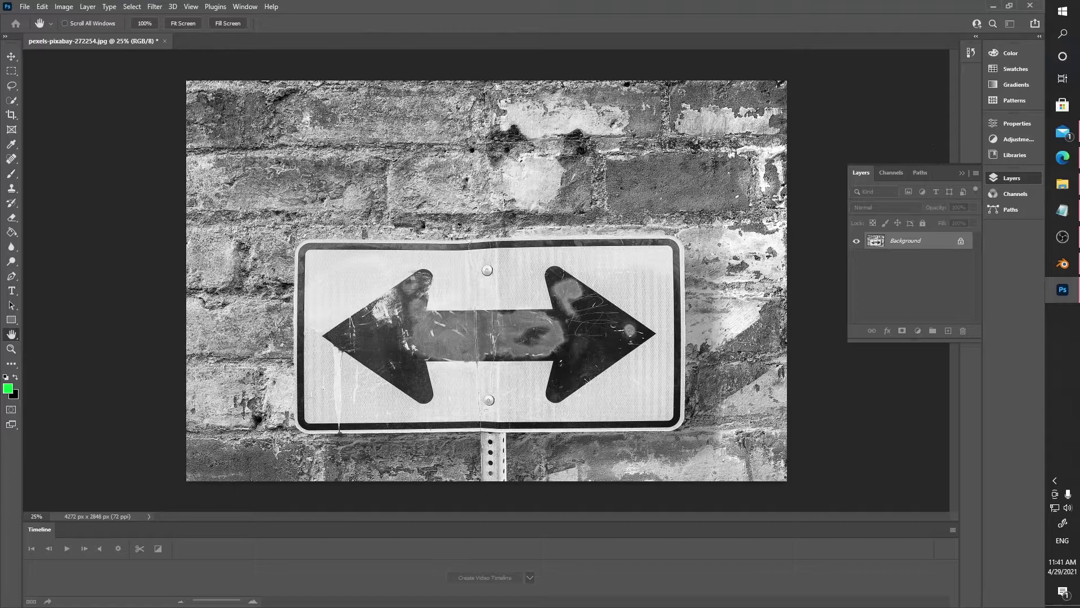
{"action": "left_click", "coordinate": [610, 212]}
{"action": "key", "text": "b"}
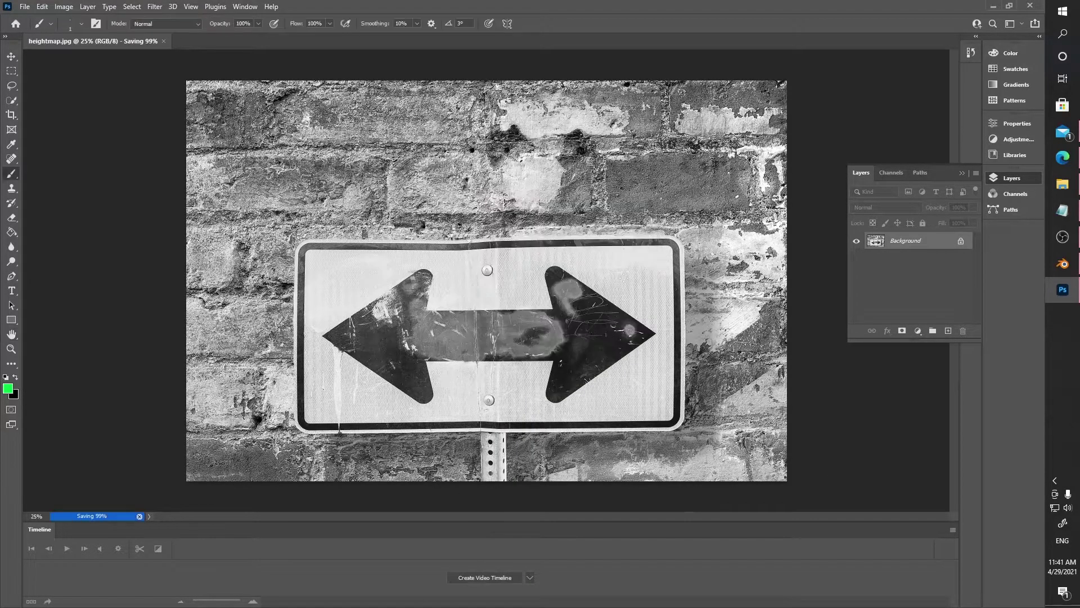
{"action": "left_click", "coordinate": [994, 6]}
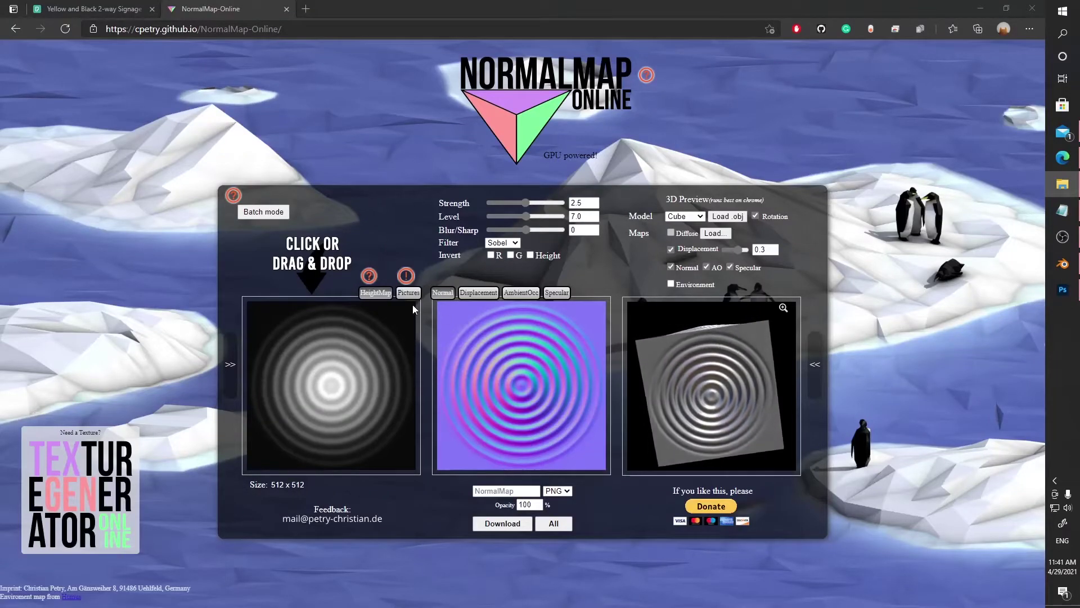
Step: Load heightmap.jpg as the height map, invert R, G and Height, and show the displacement map
{"action": "left_click", "coordinate": [340, 371]}
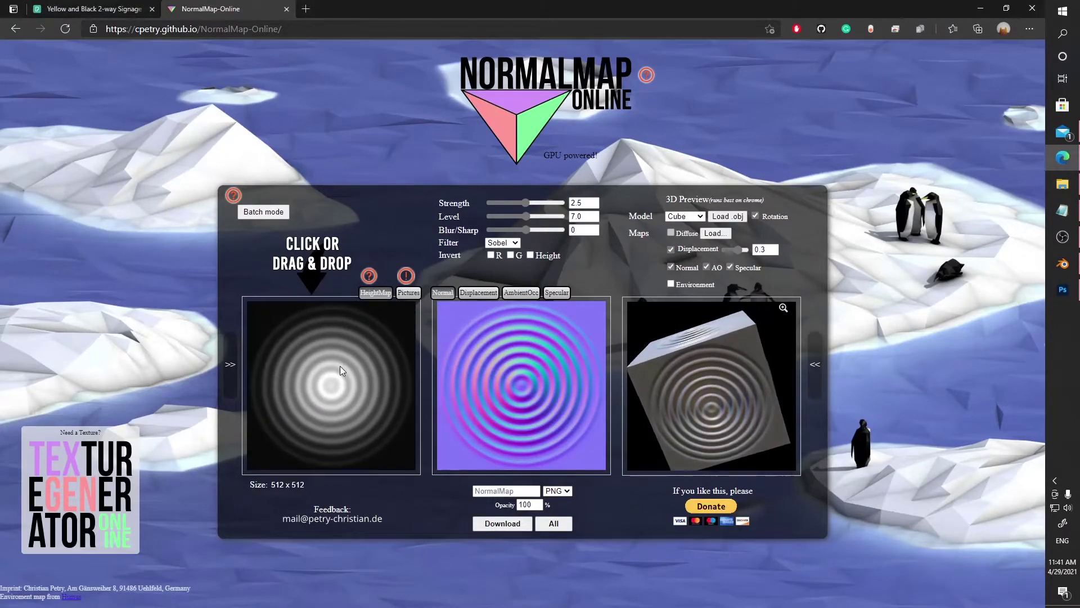
{"action": "left_click", "coordinate": [164, 101]}
{"action": "left_click", "coordinate": [440, 285]}
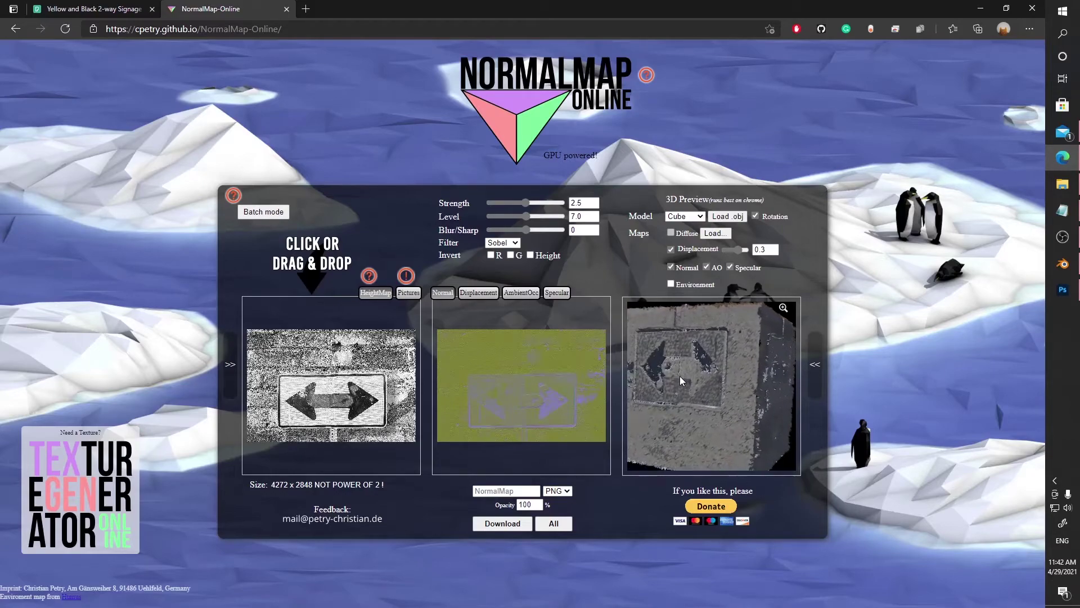
{"action": "left_click", "coordinate": [490, 255]}
{"action": "left_click", "coordinate": [511, 255]}
{"action": "left_click", "coordinate": [530, 255]}
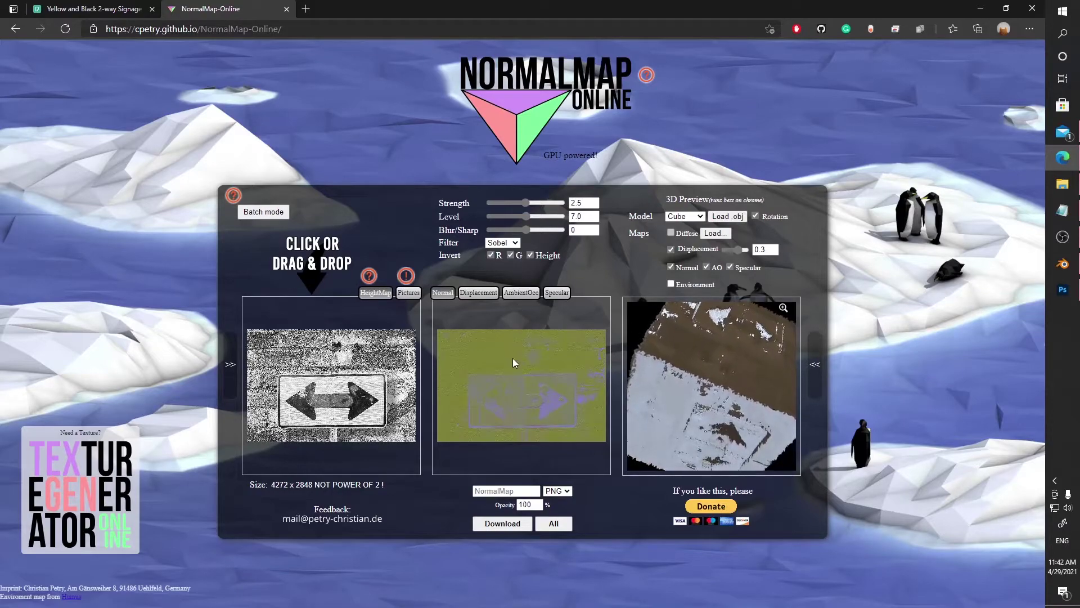
{"action": "left_click", "coordinate": [479, 293]}
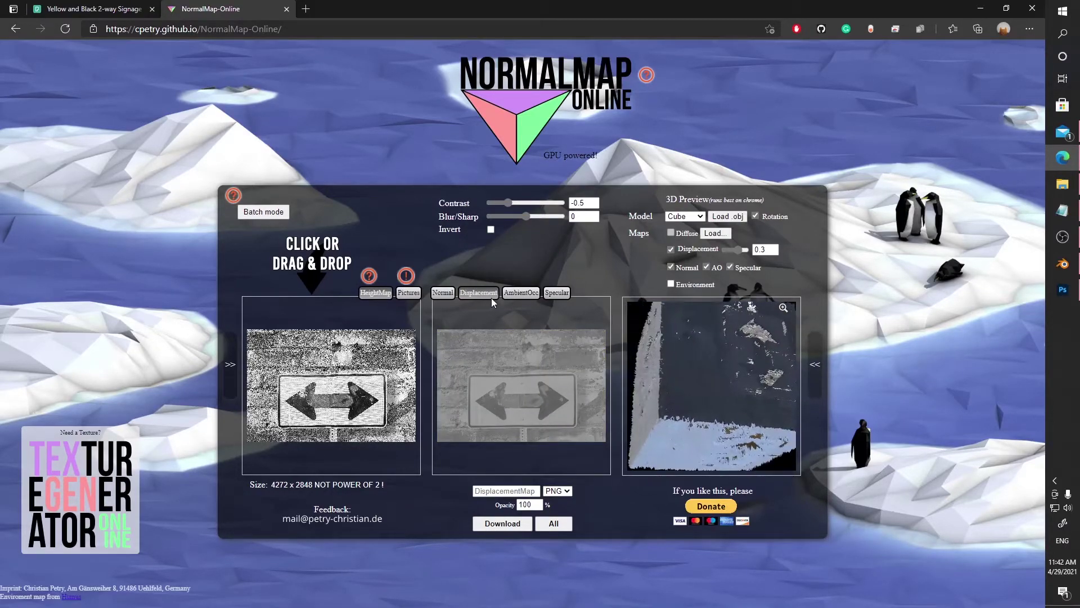
Step: Review the AO, displacement and specular maps, then untick Invert Height and Invert G
{"action": "left_click", "coordinate": [521, 293]}
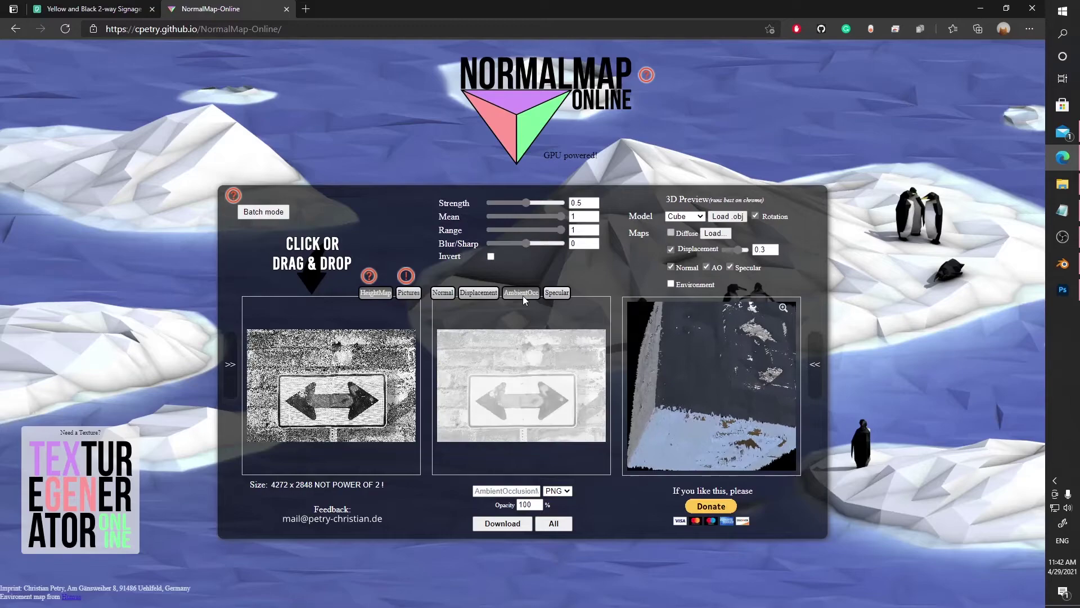
{"action": "left_click", "coordinate": [478, 292]}
{"action": "left_click", "coordinate": [555, 292]}
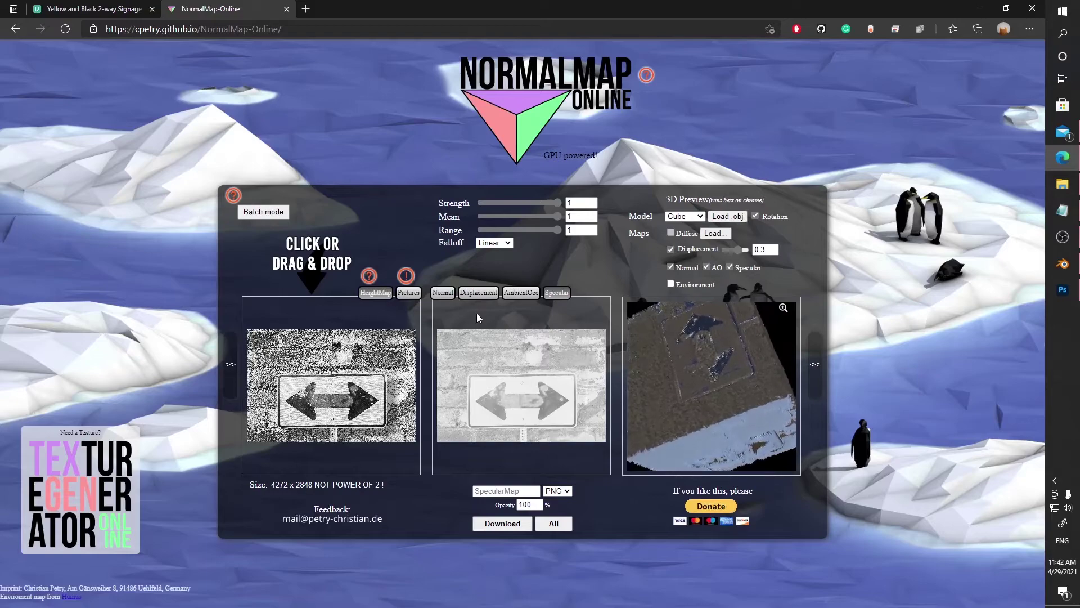
{"action": "left_click", "coordinate": [442, 292]}
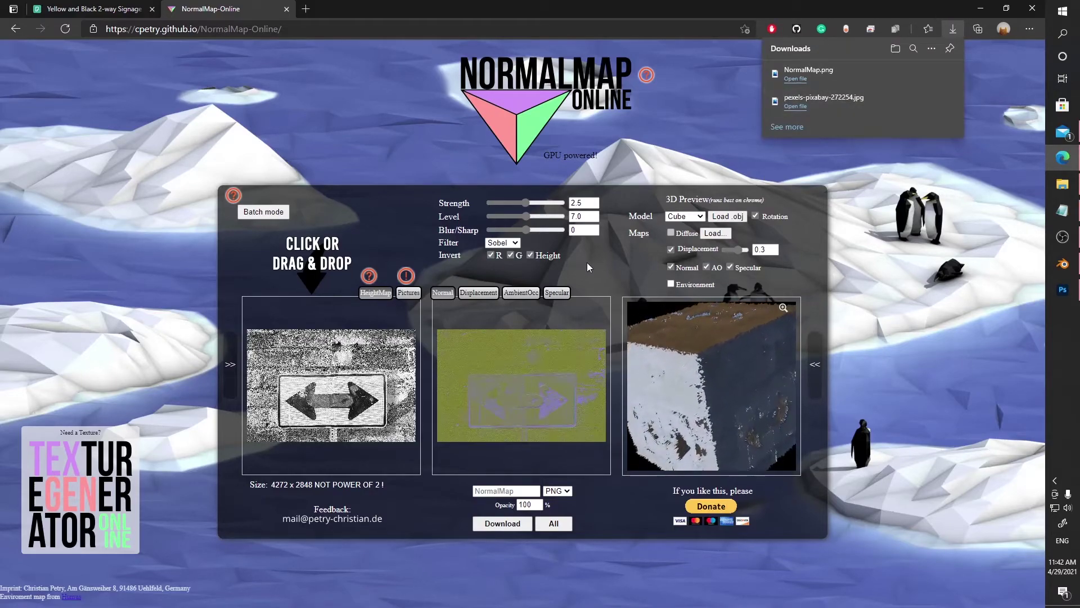
{"action": "left_click", "coordinate": [530, 255]}
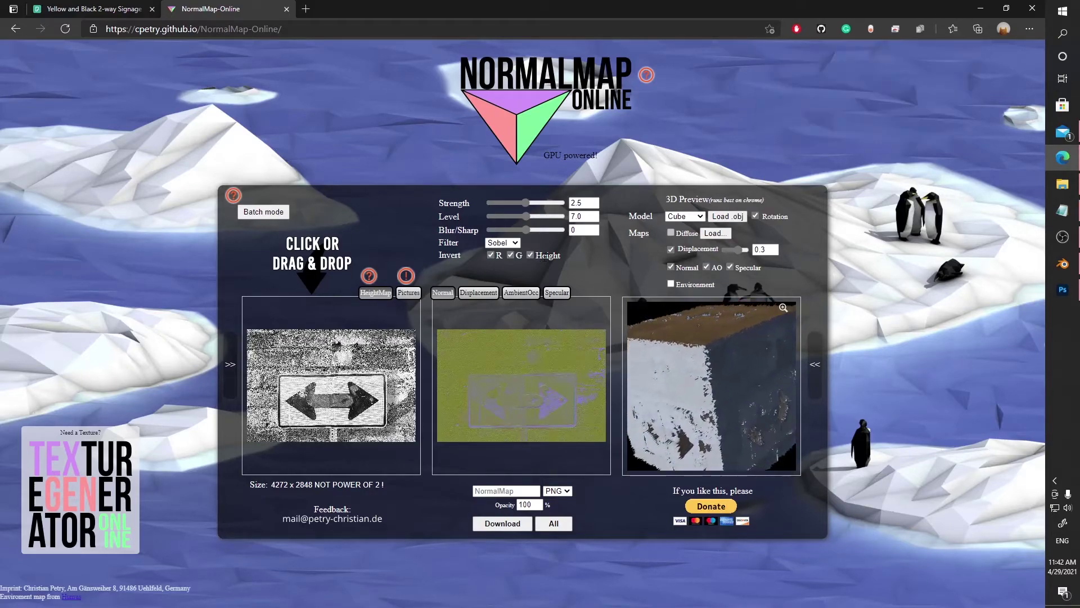
{"action": "left_click", "coordinate": [511, 255]}
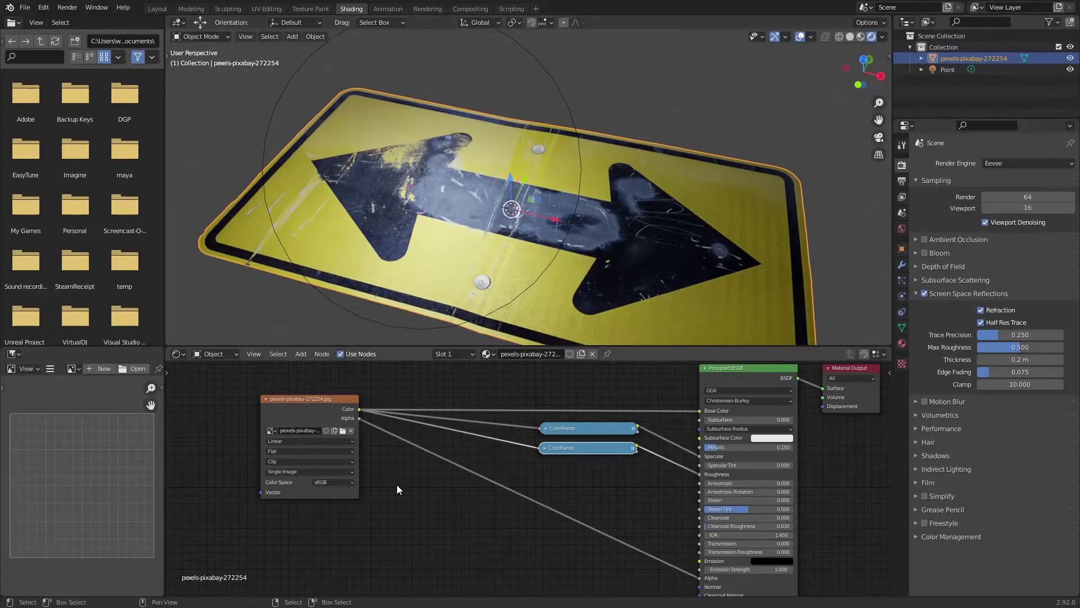
Step: Duplicate the sign's image texture node below it and load NormalMap.png into the copy
{"action": "left_click", "coordinate": [310, 417]}
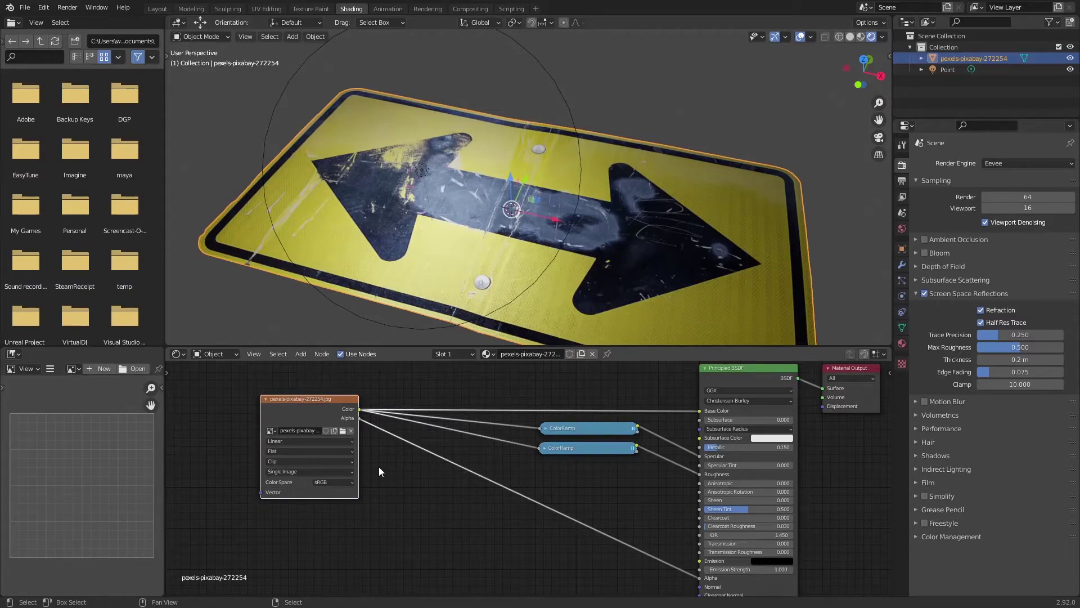
{"action": "key", "text": "shift+d"}
{"action": "left_click", "coordinate": [379, 591]}
{"action": "middle_click_drag", "start_coordinate": [376, 505], "coordinate": [489, 449]}
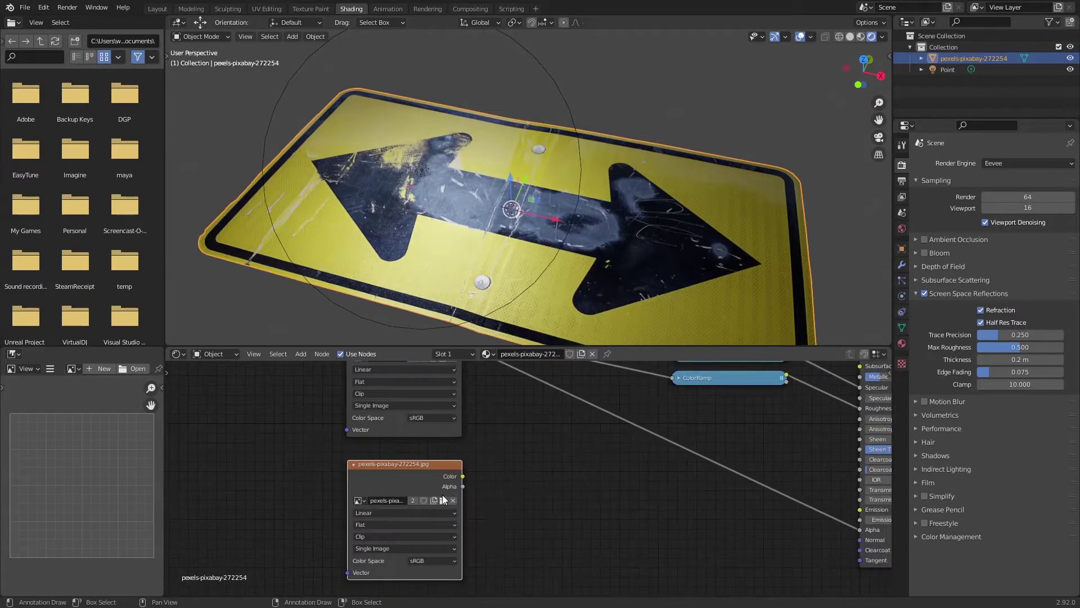
{"action": "left_click", "coordinate": [455, 497]}
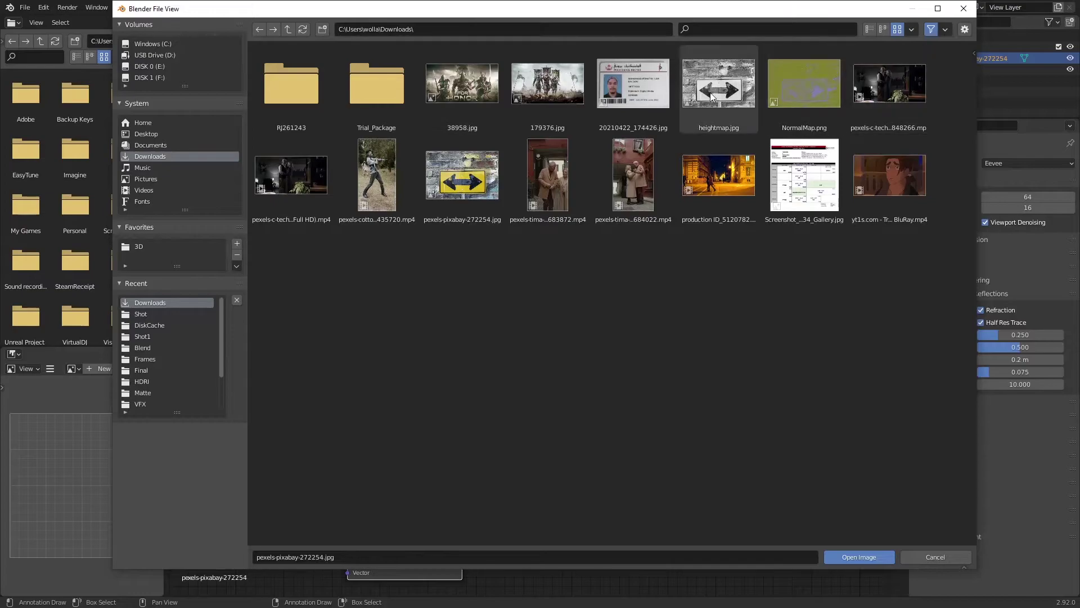
{"action": "double_click", "coordinate": [810, 89]}
{"action": "scroll", "coordinate": [621, 466], "scroll_direction": "down", "scroll_amount": 2}
{"action": "middle_click_drag", "start_coordinate": [621, 466], "coordinate": [565, 483]}
{"action": "scroll", "coordinate": [565, 483], "scroll_direction": "up", "scroll_amount": 1}
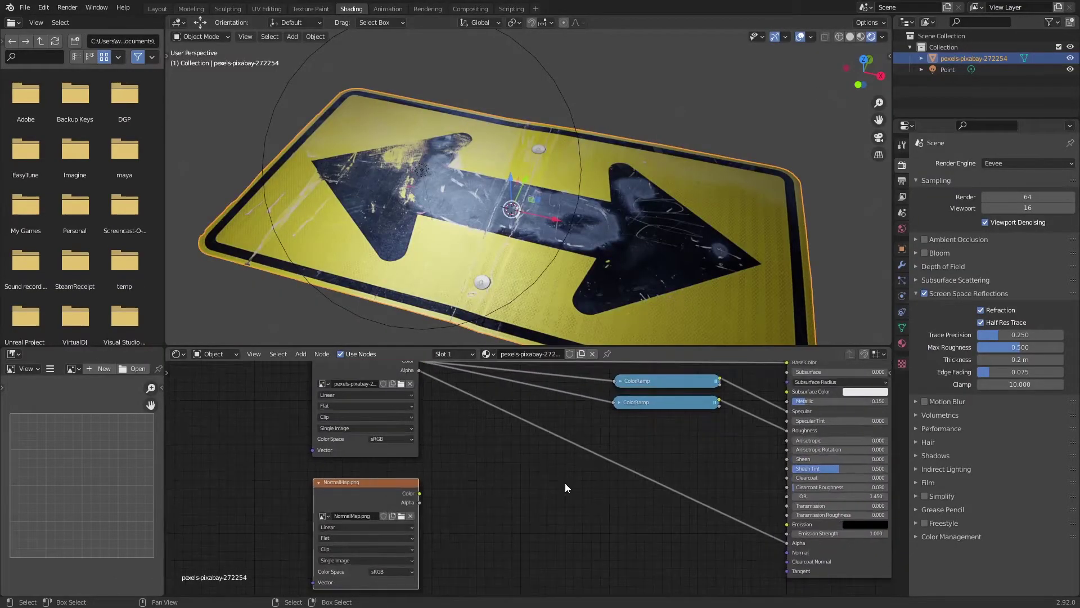
Step: Set the NormalMap.png node's colour space to Non-Color
{"action": "left_click", "coordinate": [404, 572]}
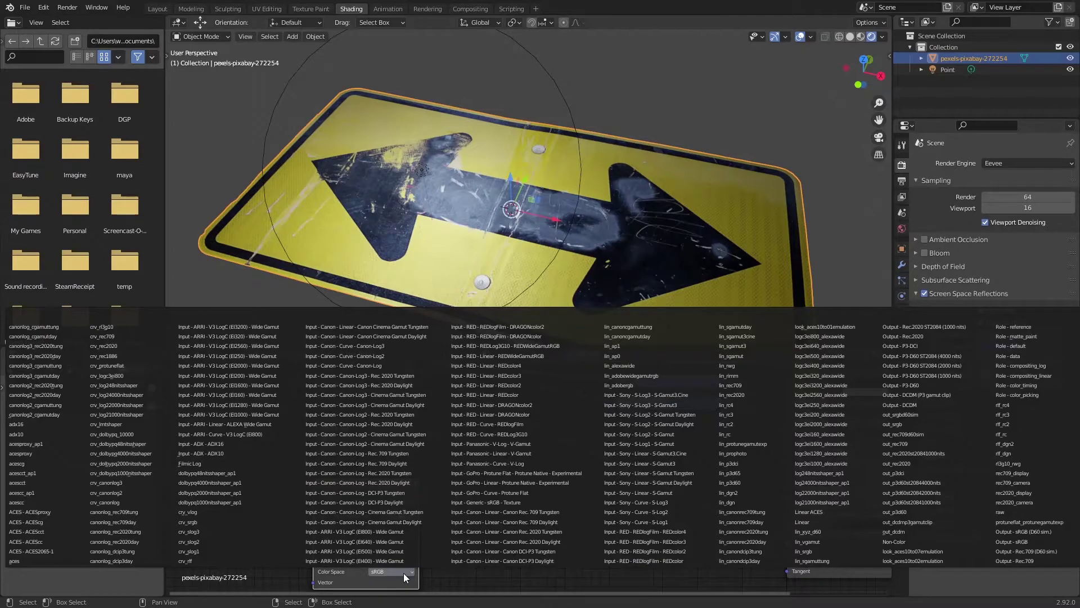
{"action": "scroll", "coordinate": [424, 558], "scroll_direction": "down", "scroll_amount": 4}
{"action": "scroll", "coordinate": [521, 562], "scroll_direction": "down", "scroll_amount": 5}
{"action": "left_click", "coordinate": [441, 540]}
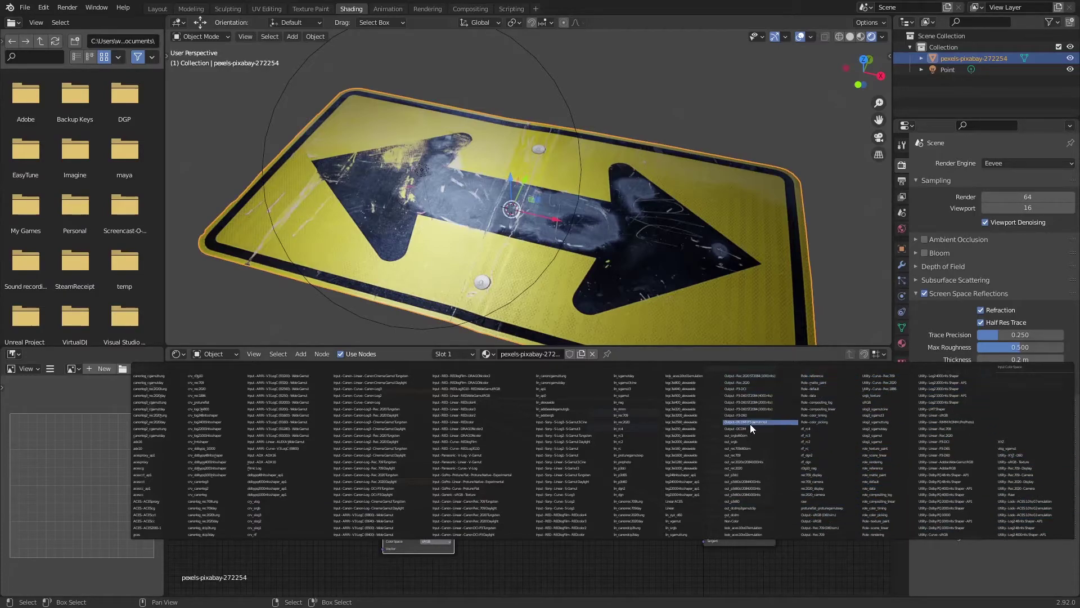
{"action": "left_click", "coordinate": [731, 520]}
{"action": "scroll", "coordinate": [403, 532], "scroll_direction": "up", "scroll_amount": 3}
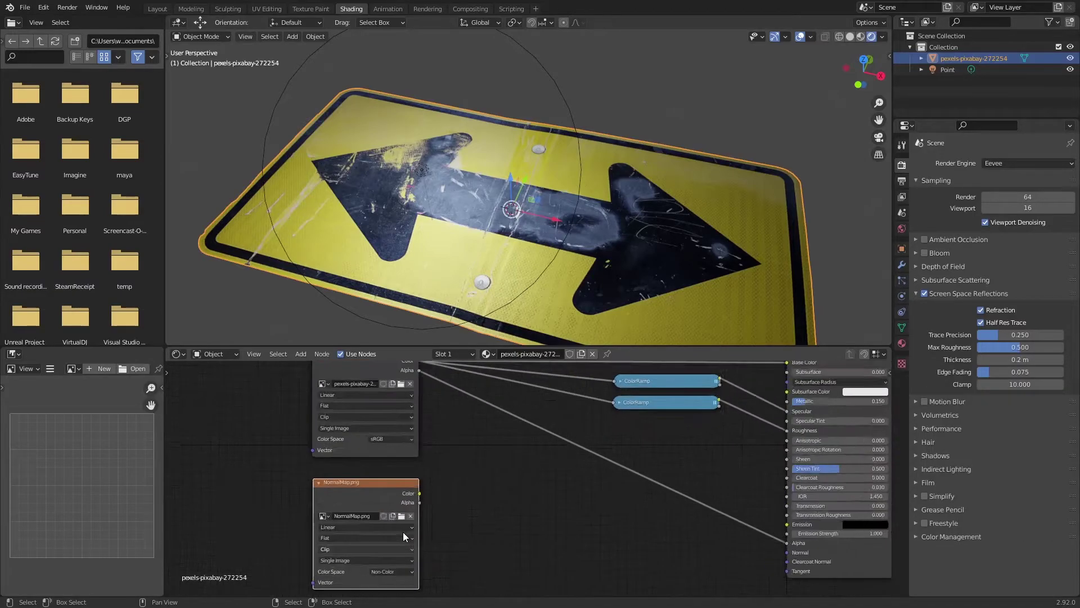
Step: Add a Normal Map node between NormalMap.png's Color and the Principled BSDF's Normal input
{"action": "key", "text": "shift+a"}
{"action": "left_click", "coordinate": [495, 479]}
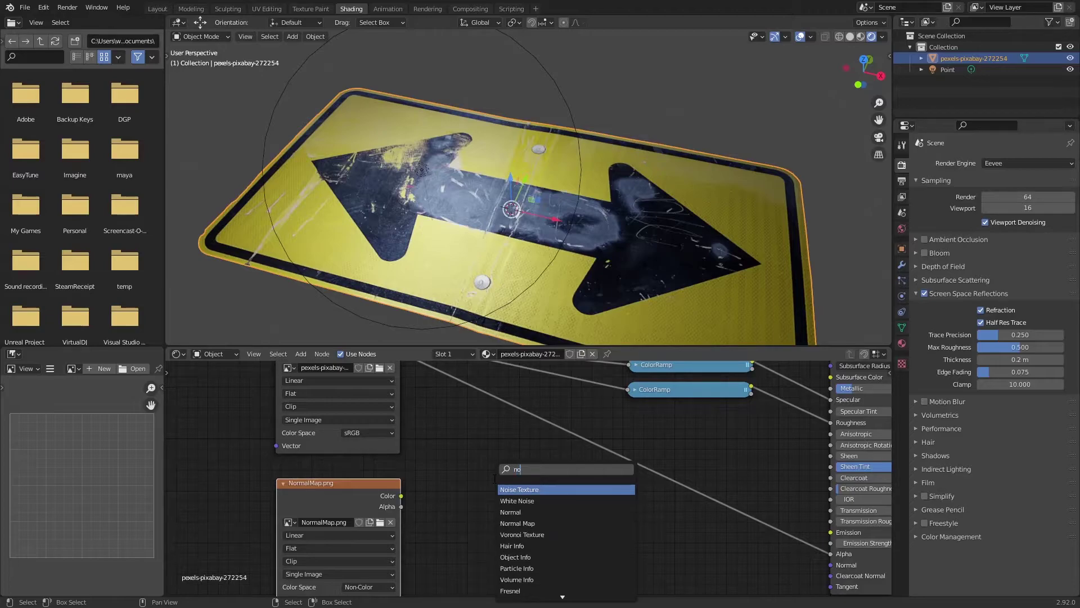
{"action": "left_click", "coordinate": [521, 501]}
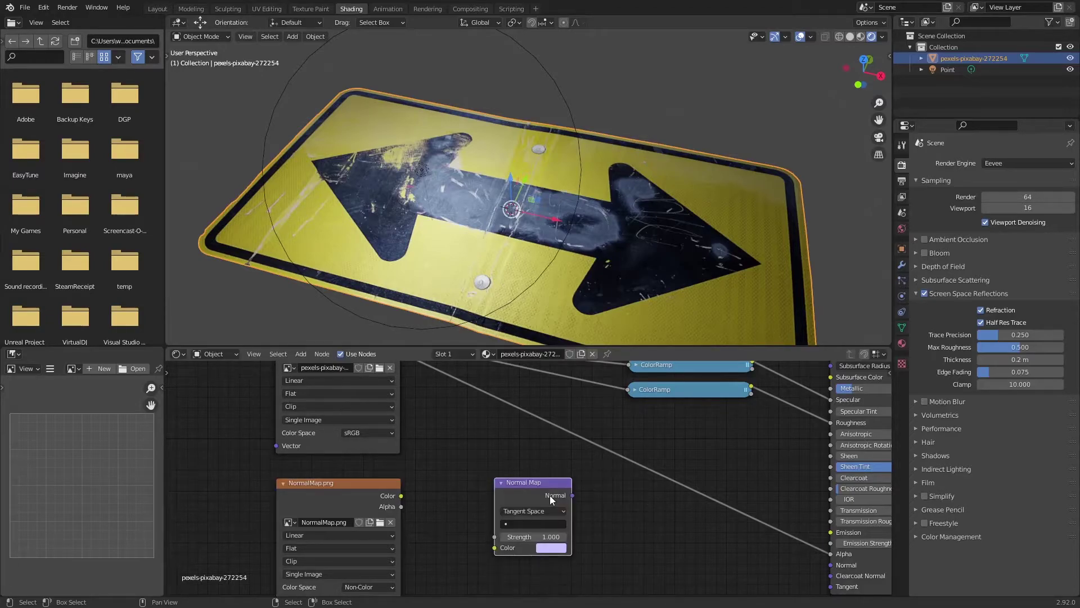
{"action": "left_click_drag", "start_coordinate": [402, 496], "coordinate": [441, 517]}
{"action": "left_click_drag", "start_coordinate": [499, 552], "coordinate": [498, 550]}
{"action": "middle_click_drag", "start_coordinate": [664, 502], "coordinate": [595, 473]}
{"action": "left_click_drag", "start_coordinate": [502, 467], "coordinate": [762, 536]}
Step: Set the Normal Map node's strength to 0.15 for subtle bumps on the sign
{"action": "left_click_drag", "start_coordinate": [469, 455], "coordinate": [572, 486]}
{"action": "scroll", "coordinate": [583, 175], "scroll_direction": "up", "scroll_amount": 3}
{"action": "middle_click_drag", "start_coordinate": [571, 201], "coordinate": [622, 180]}
{"action": "scroll", "coordinate": [629, 174], "scroll_direction": "up", "scroll_amount": 5}
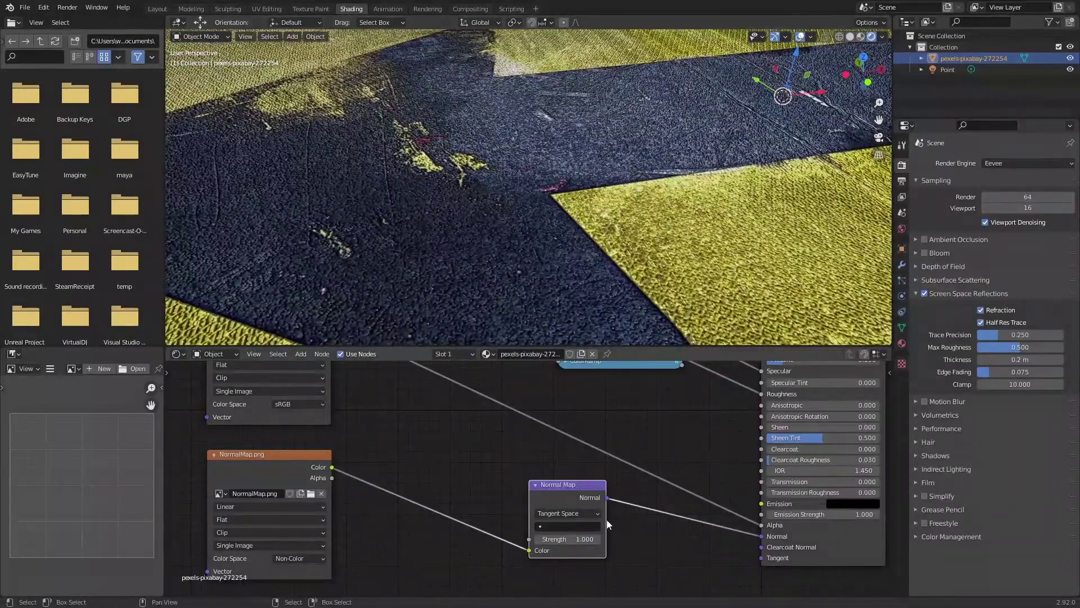
{"action": "mouse_move", "coordinate": [569, 539]}
{"action": "left_mouse_down"}
{"action": "mouse_move", "coordinate": [546, 539]}
{"action": "mouse_move", "coordinate": [598, 541]}
{"action": "mouse_move", "coordinate": [575, 541]}
{"action": "left_mouse_up"}
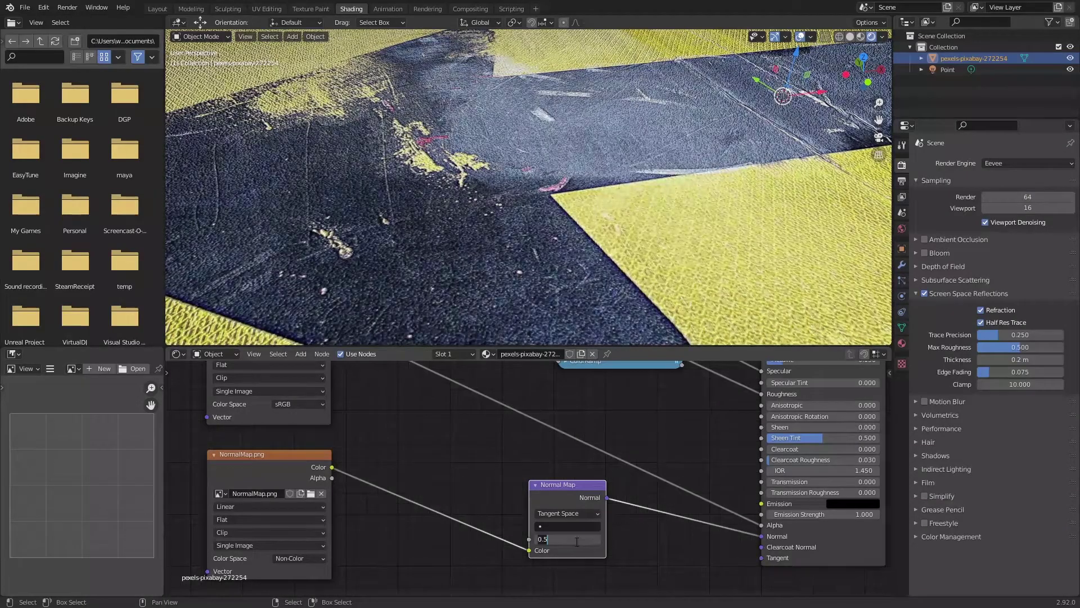
{"action": "type", "text": "0.1"}
{"action": "key", "text": "Return"}
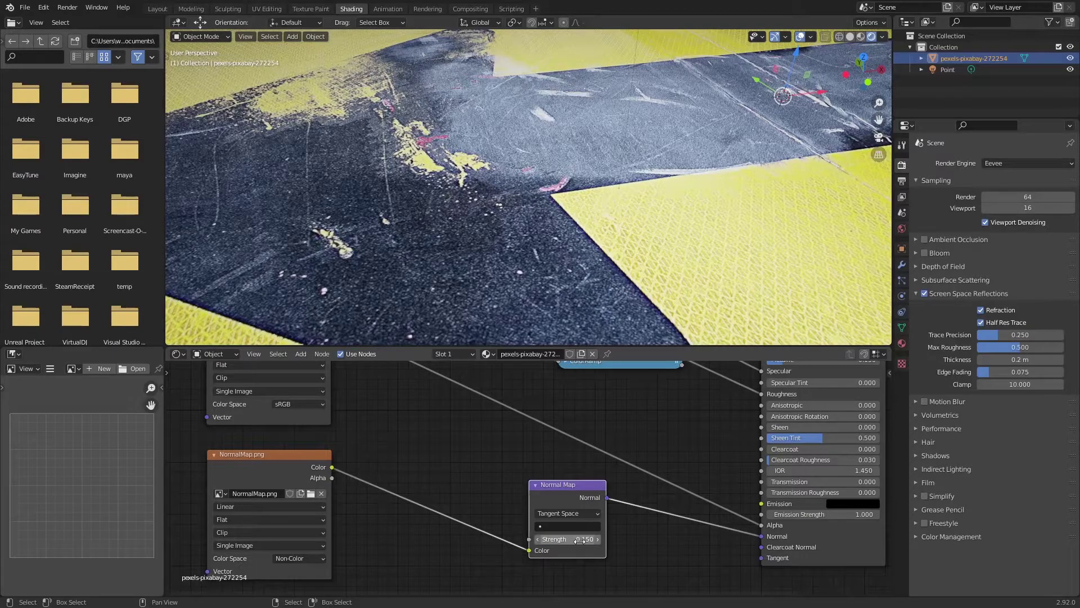
{"action": "scroll", "coordinate": [600, 214], "scroll_direction": "down", "scroll_amount": 8}
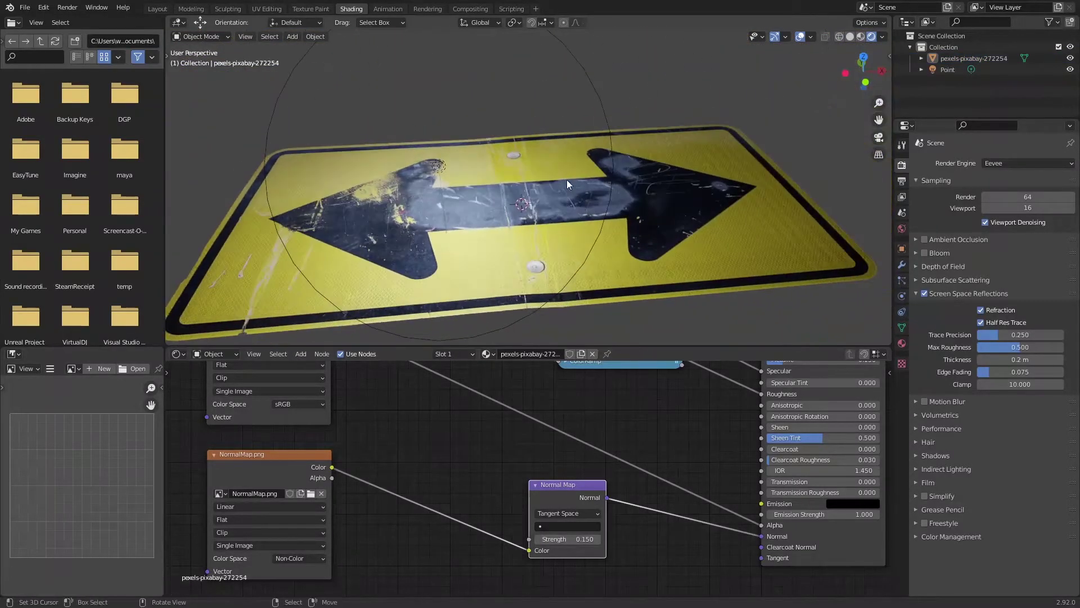
{"action": "right_click", "coordinate": [614, 171]}
{"action": "scroll", "coordinate": [562, 172], "scroll_direction": "down", "scroll_amount": 1}
Step: Move the point light right along X over the sign's right arrow
{"action": "middle_click_drag", "start_coordinate": [526, 173], "coordinate": [495, 171]}
{"action": "left_click_drag", "start_coordinate": [494, 171], "coordinate": [704, 171]}
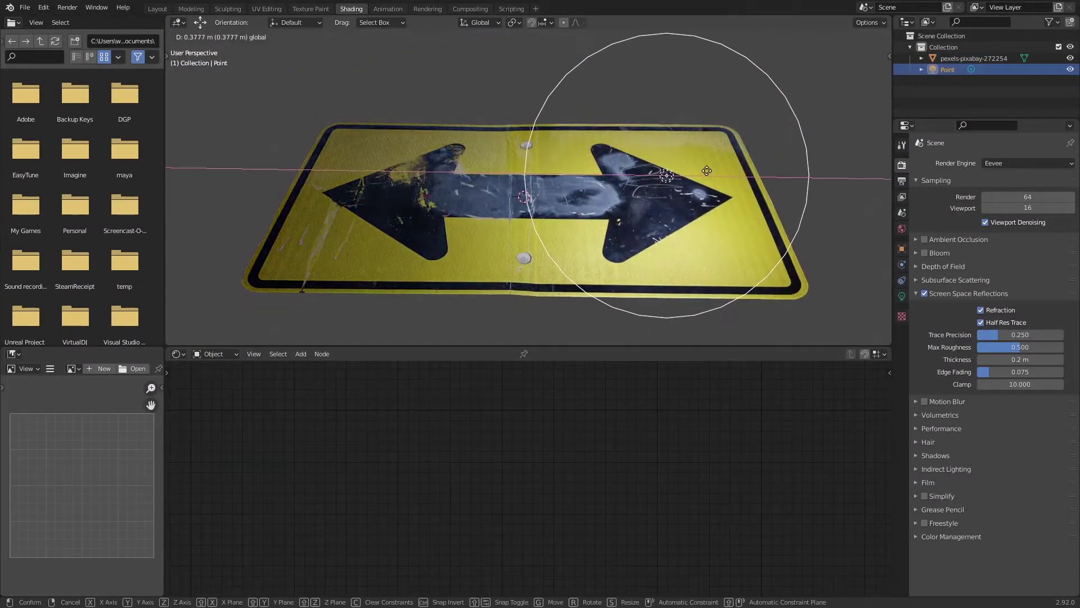
{"action": "left_click", "coordinate": [760, 171]}
{"action": "middle_click_drag", "start_coordinate": [759, 170], "coordinate": [337, 172]}
{"action": "scroll", "coordinate": [637, 149], "scroll_direction": "up", "scroll_amount": 4}
{"action": "scroll", "coordinate": [563, 169], "scroll_direction": "down", "scroll_amount": 4}
{"action": "middle_click_drag", "start_coordinate": [579, 221], "coordinate": [565, 158]}
{"action": "scroll", "coordinate": [591, 149], "scroll_direction": "down", "scroll_amount": 3}
{"action": "middle_click_drag", "start_coordinate": [626, 137], "coordinate": [614, 167]}
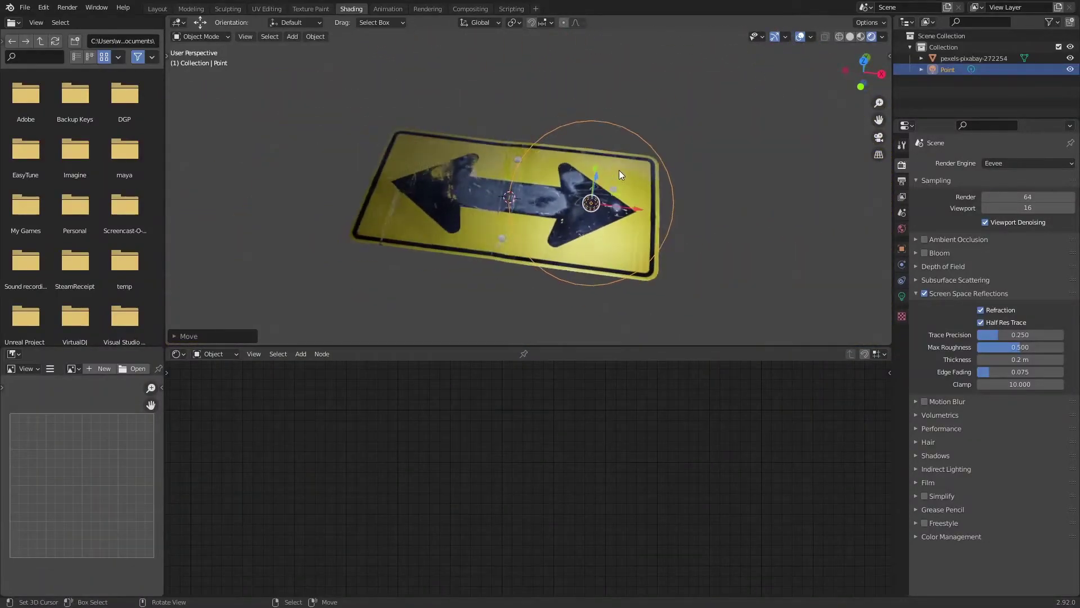
{"action": "mouse_move", "coordinate": [521, 190]}
{"action": "middle_mouse_down"}
{"action": "mouse_move", "coordinate": [526, 243]}
{"action": "mouse_move", "coordinate": [478, 343]}
{"action": "mouse_move", "coordinate": [347, 312]}
{"action": "mouse_move", "coordinate": [360, 290]}
{"action": "mouse_move", "coordinate": [467, 302]}
{"action": "middle_mouse_up"}
Step: Return to the Layout workspace and select the sign from top view
{"action": "left_click", "coordinate": [157, 8]}
{"action": "left_click", "coordinate": [379, 341]}
{"action": "scroll", "coordinate": [517, 317], "scroll_direction": "down", "scroll_amount": 4}
{"action": "scroll", "coordinate": [518, 316], "scroll_direction": "up", "scroll_amount": 5}
Step: Rotate the sign's mesh 90° about X so it stands upright
{"action": "key", "text": "Tab"}
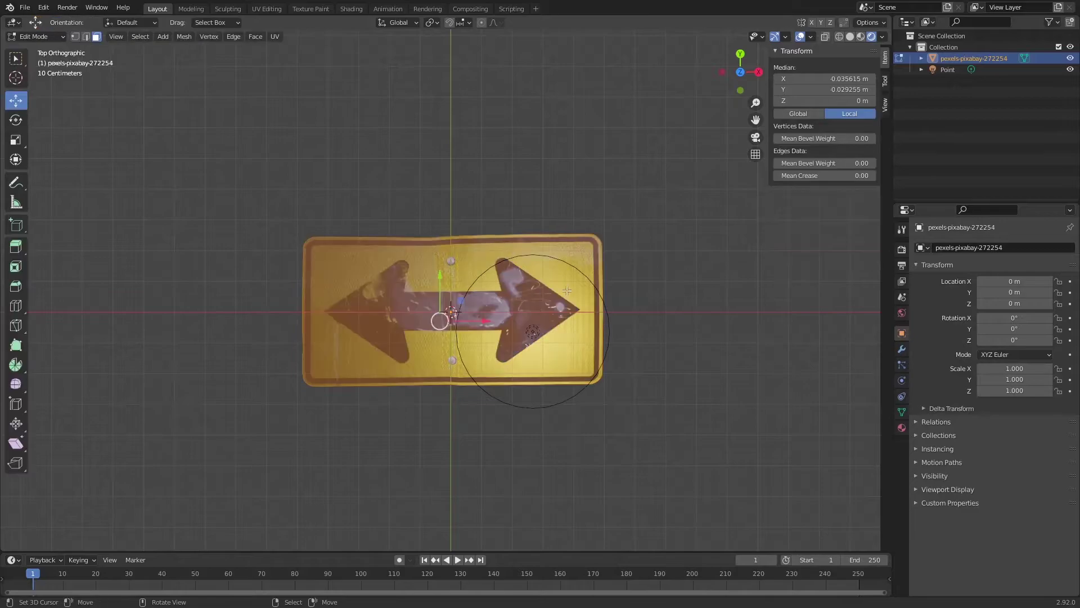
{"action": "type", "text": "rx90"}
{"action": "key", "text": "Return"}
{"action": "key", "text": "KP_1"}
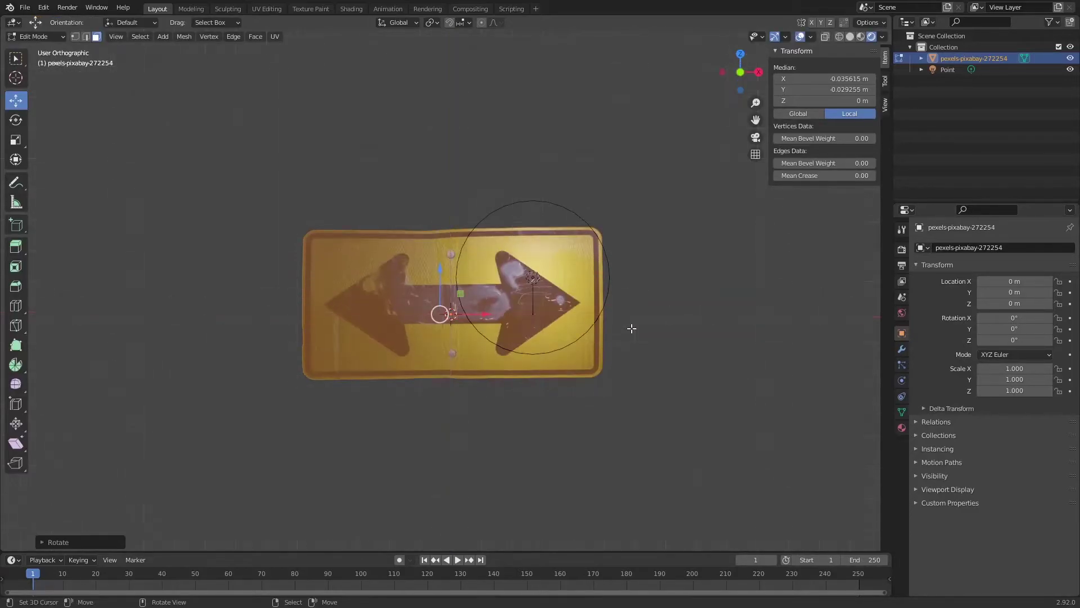
{"action": "key", "text": "KP_3"}
{"action": "left_click_drag", "start_coordinate": [467, 316], "coordinate": [476, 314]}
{"action": "key", "text": "KP_1"}
{"action": "key", "text": "Tab"}
Step: Try raising the sign, then reset its position to the origin in Object Mode
{"action": "scroll", "coordinate": [468, 309], "scroll_direction": "down", "scroll_amount": 3}
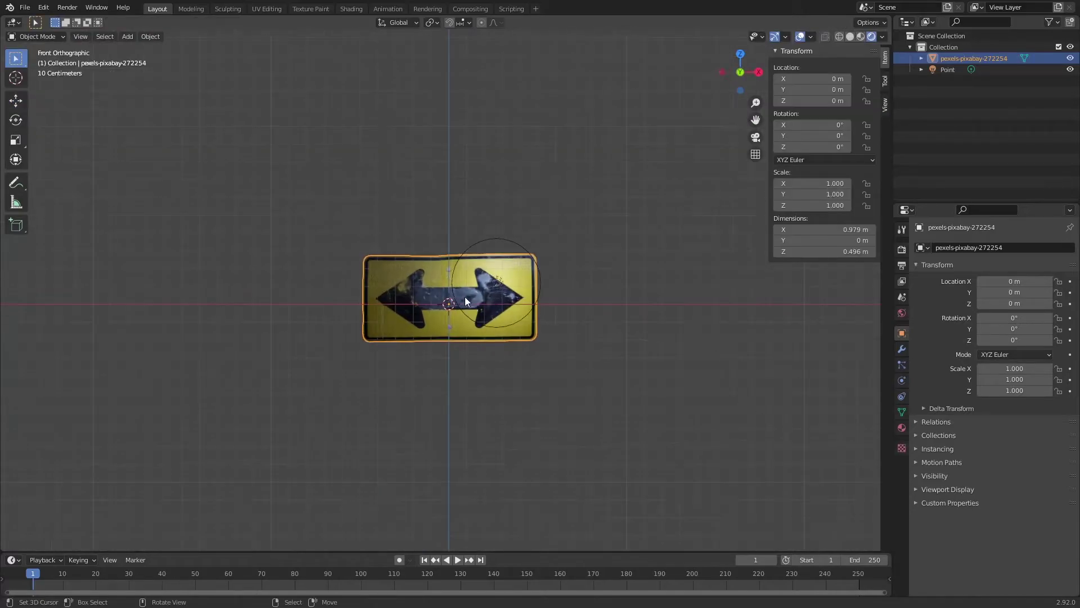
{"action": "left_click", "coordinate": [16, 100]}
{"action": "left_click_drag", "start_coordinate": [451, 261], "coordinate": [451, 30], "text": "ctrl"}
{"action": "middle_click_drag", "start_coordinate": [503, 272], "coordinate": [504, 383], "text": "shift"}
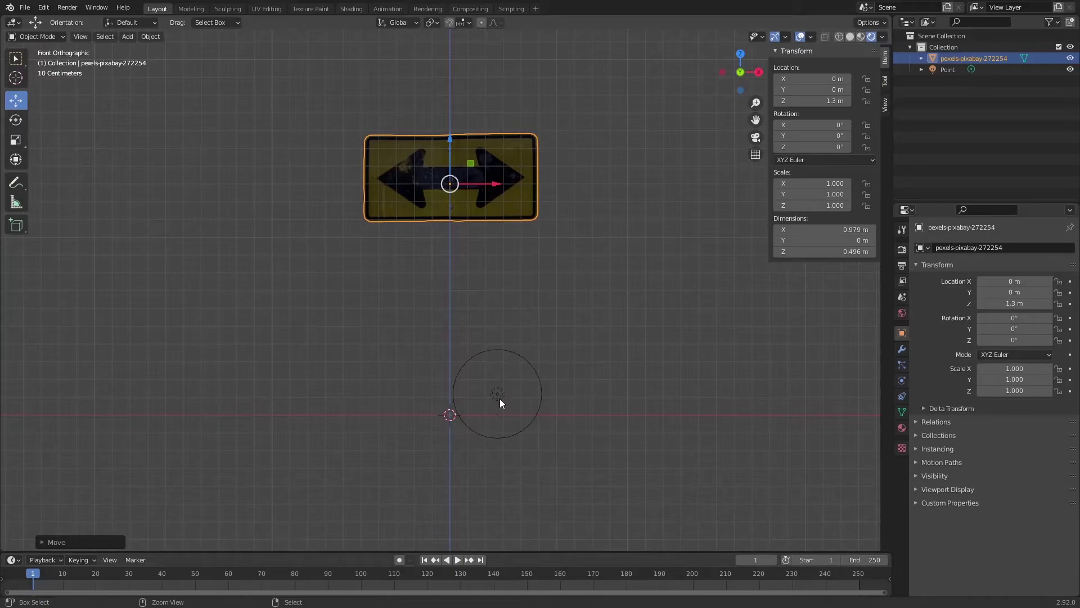
{"action": "key", "text": "alt+g"}
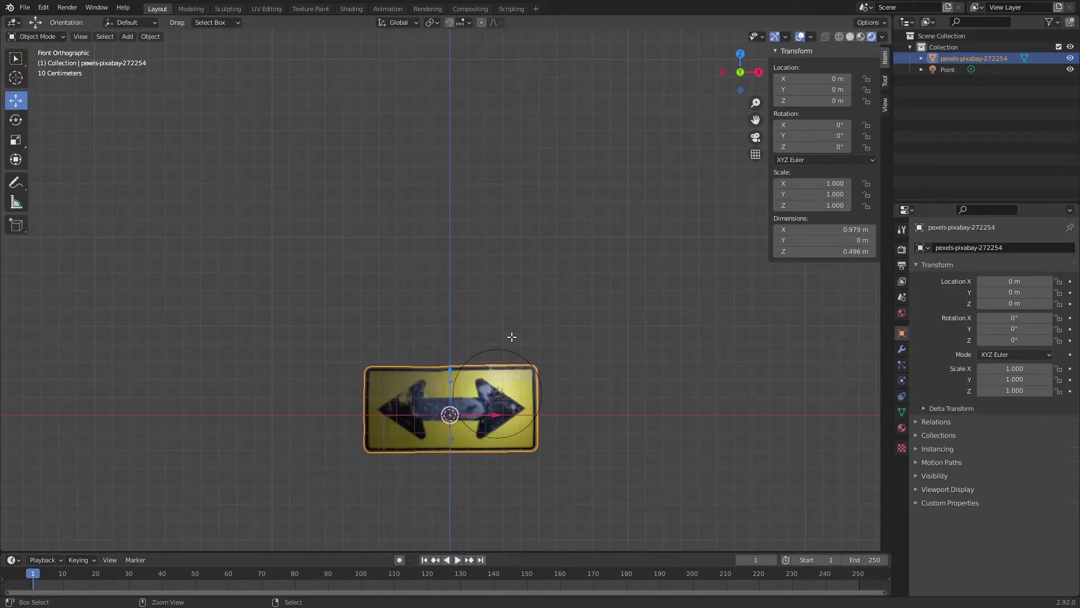
{"action": "key", "text": "Tab"}
{"action": "left_click", "coordinate": [45, 37]}
{"action": "left_click", "coordinate": [33, 50]}
Step: Raise the point light and sign together 1.4 m up Z and snap the cursor to world origin
{"action": "left_click", "coordinate": [497, 395]}
{"action": "left_click", "coordinate": [467, 380], "text": "shift"}
{"action": "left_click_drag", "start_coordinate": [474, 359], "coordinate": [474, 110], "text": "ctrl"}
{"action": "middle_click_drag", "start_coordinate": [522, 225], "coordinate": [519, 242]}
{"action": "key", "text": "alt+a"}
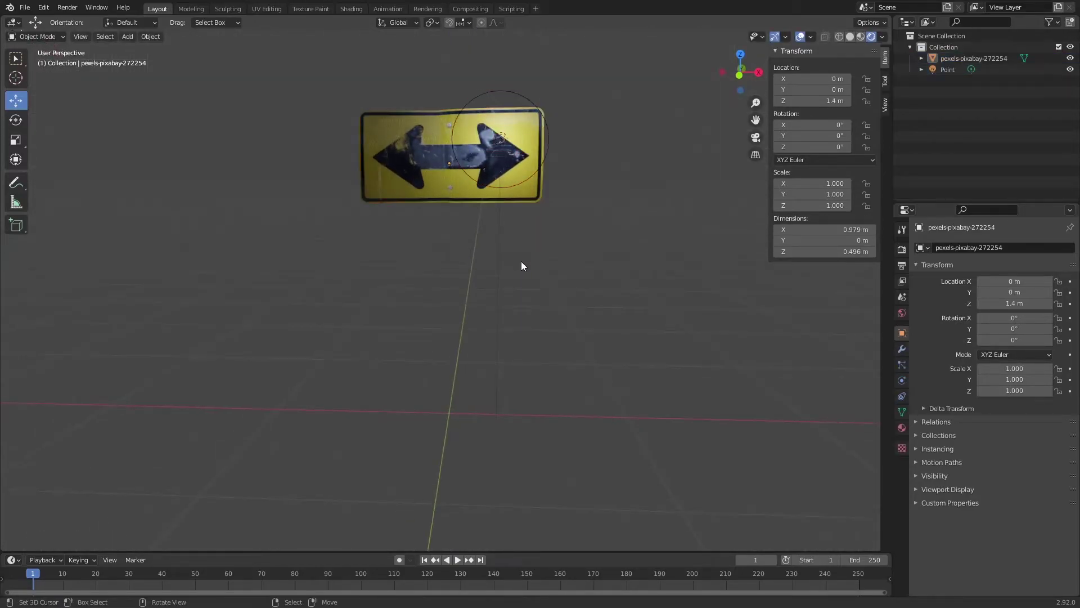
{"action": "key", "text": "shift+s"}
{"action": "left_click", "coordinate": [512, 323]}
Step: Add a cylinder to serve as the sign's pole
{"action": "middle_click_drag", "start_coordinate": [510, 329], "coordinate": [535, 341]}
{"action": "key", "text": "shift+a"}
{"action": "mouse_move", "coordinate": [535, 336]}
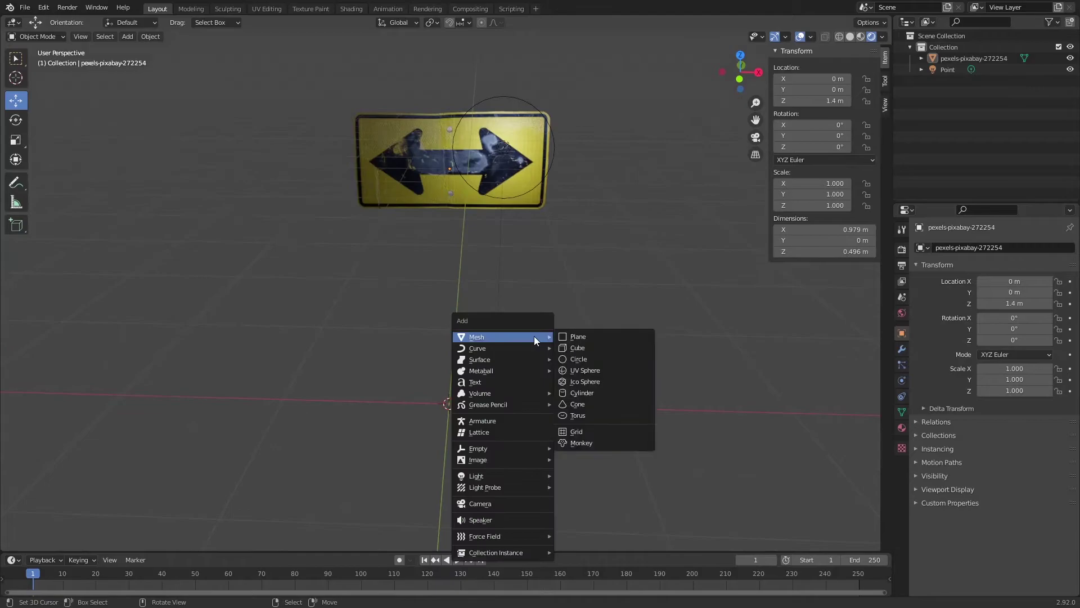
{"action": "left_click", "coordinate": [593, 394]}
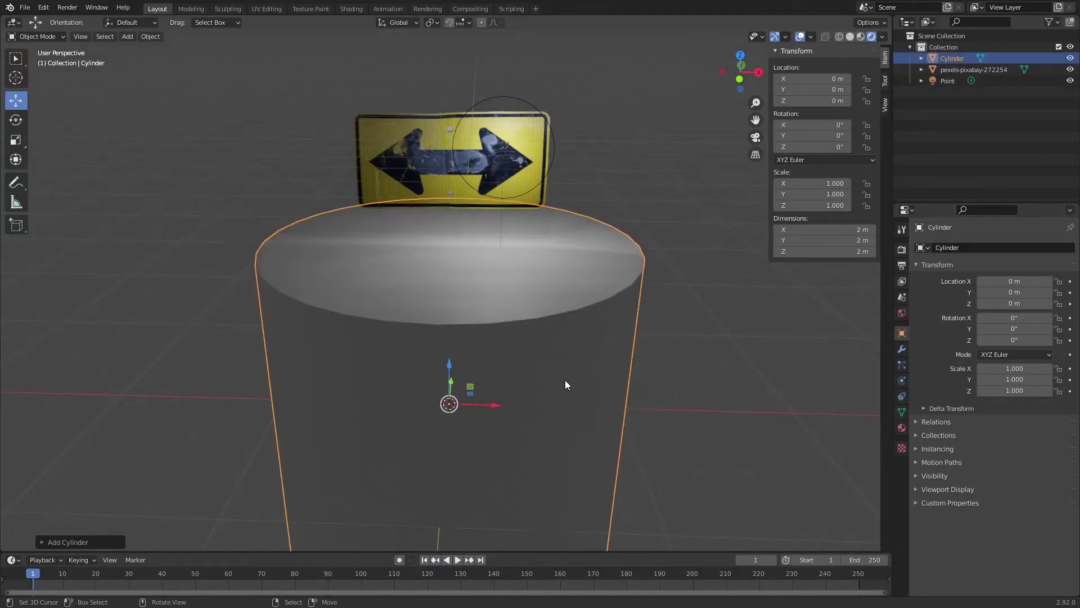
Step: Scale the cylinder thin, stretch it along Z into a pole, and raise it 1 m
{"action": "key", "text": "KP_1"}
{"action": "key", "text": "Tab"}
{"action": "key", "text": "s"}
{"action": "left_click", "coordinate": [498, 403]}
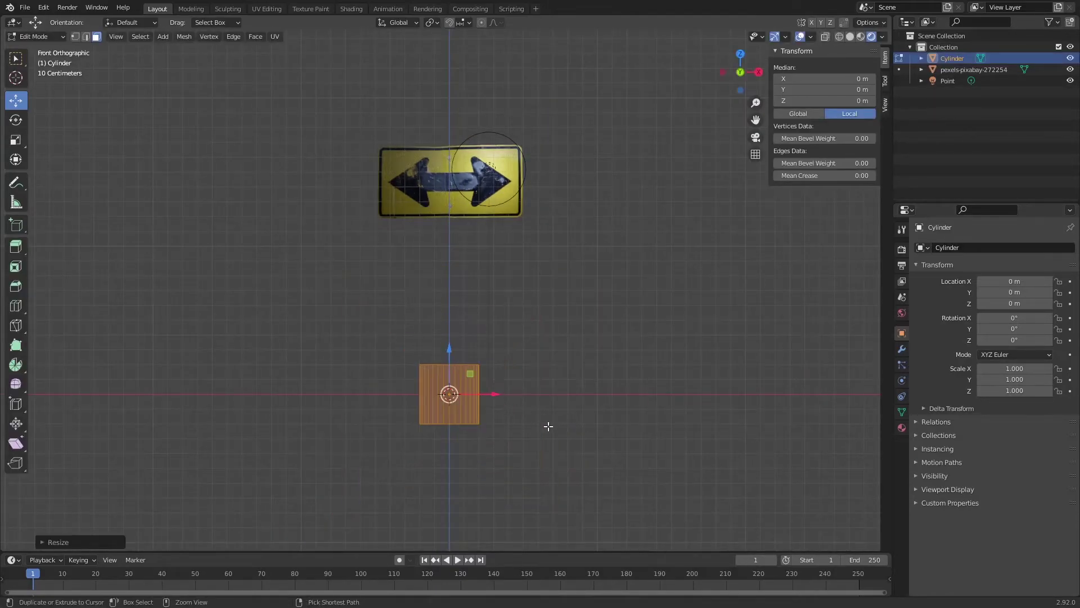
{"action": "key", "text": "s"}
{"action": "left_click", "coordinate": [469, 400]}
{"action": "key", "text": "s"}
{"action": "key", "text": "x"}
{"action": "key", "text": "z"}
{"action": "left_click", "coordinate": [455, 490]}
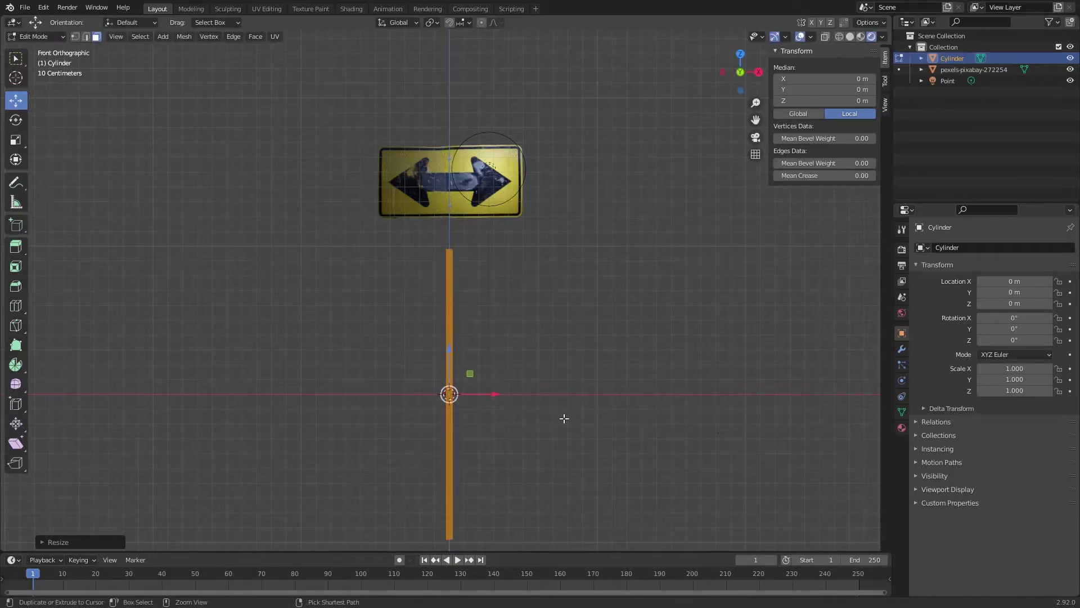
{"action": "left_click_drag", "start_coordinate": [453, 361], "coordinate": [439, 278]}
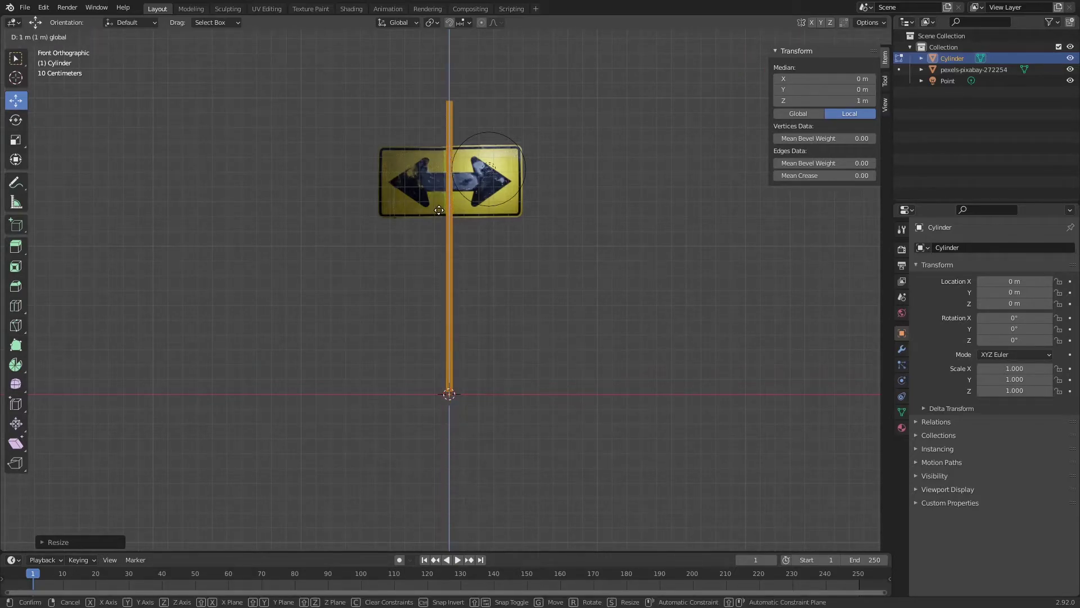
{"action": "left_click_drag", "start_coordinate": [439, 210], "coordinate": [454, 206]}
Step: Shift the whole pole mesh along Y to sit behind the sign
{"action": "key", "text": "alt+a"}
{"action": "middle_click_drag", "start_coordinate": [460, 218], "coordinate": [396, 218]}
{"action": "key", "text": "a"}
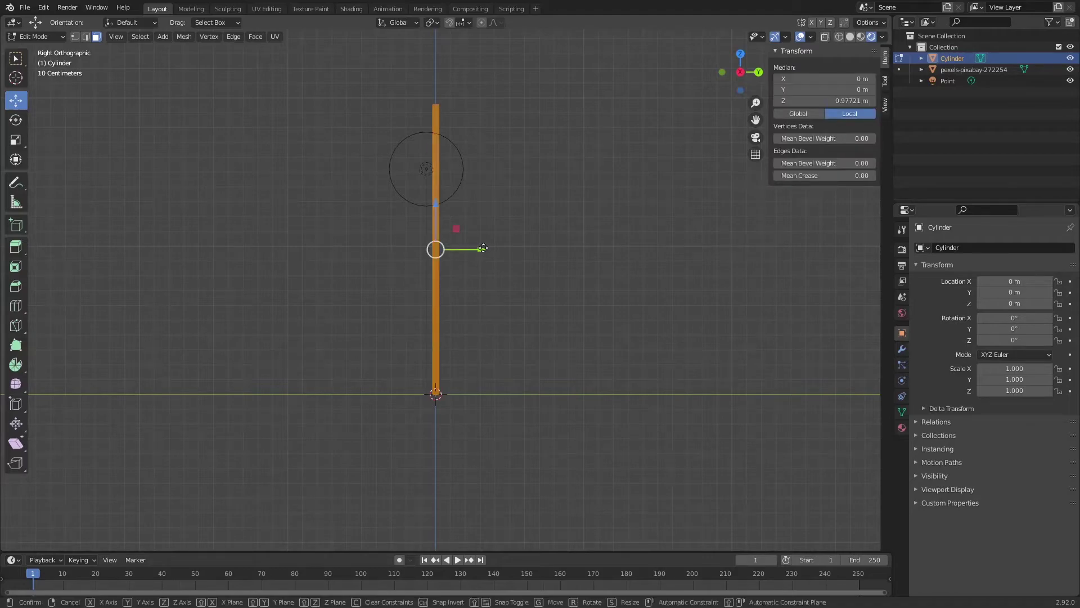
{"action": "left_click_drag", "start_coordinate": [485, 248], "coordinate": [485, 248]}
{"action": "key", "text": "Tab"}
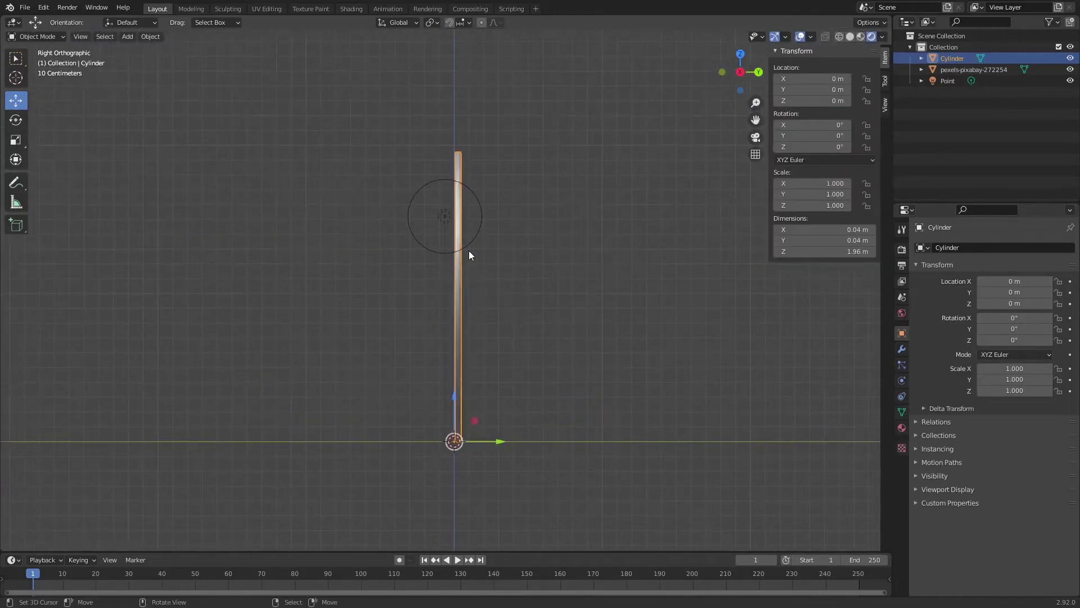
Step: Select the pole and pick its top face in Edit Mode
{"action": "middle_click_drag", "start_coordinate": [471, 244], "coordinate": [507, 238]}
{"action": "left_click", "coordinate": [500, 207]}
{"action": "right_click", "coordinate": [465, 307]}
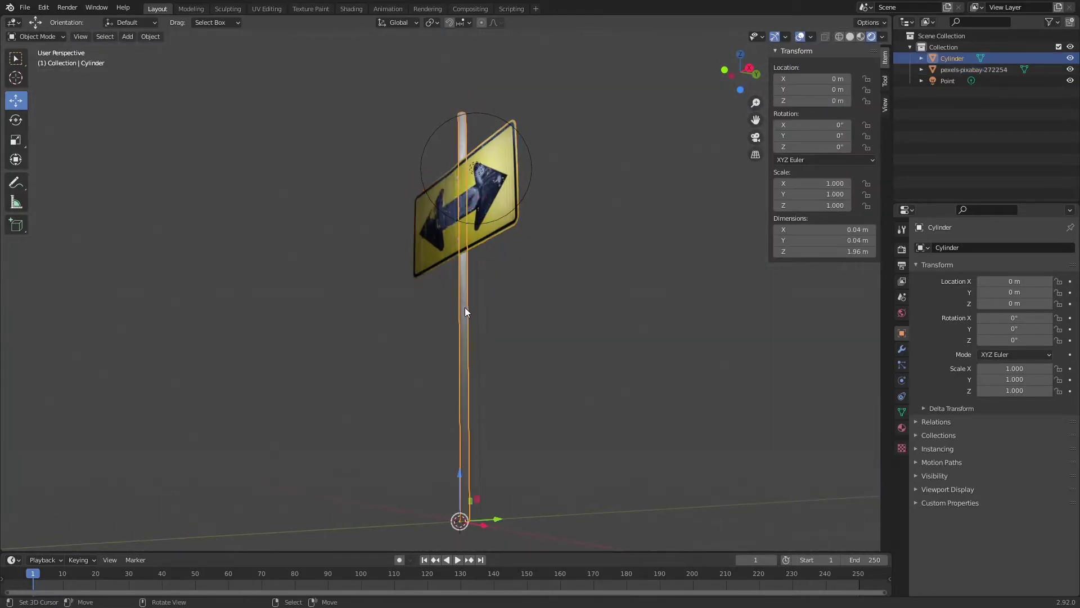
{"action": "middle_click_drag", "start_coordinate": [465, 307], "coordinate": [534, 326]}
{"action": "key", "text": "Tab"}
{"action": "middle_click_drag", "start_coordinate": [484, 174], "coordinate": [458, 163]}
{"action": "middle_click_drag", "start_coordinate": [456, 161], "coordinate": [425, 298], "text": "shift"}
{"action": "scroll", "coordinate": [425, 298], "scroll_direction": "up", "scroll_amount": 3}
{"action": "key", "text": "KP_1"}
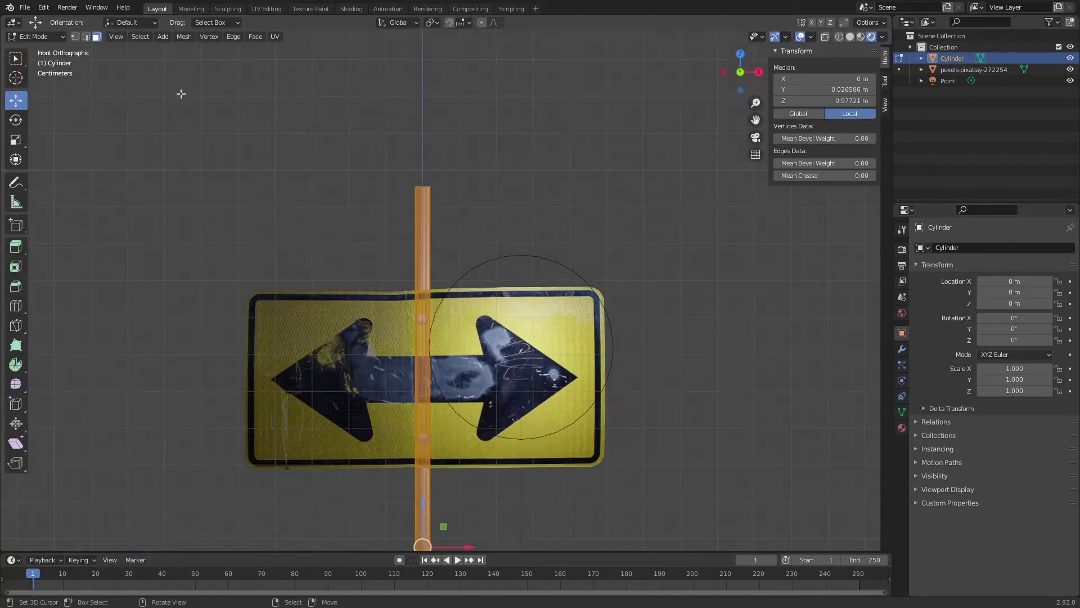
{"action": "middle_click_drag", "start_coordinate": [247, 129], "coordinate": [276, 162]}
{"action": "key", "text": "alt+a"}
{"action": "right_click", "coordinate": [425, 195]}
{"action": "middle_click_drag", "start_coordinate": [425, 192], "coordinate": [437, 275]}
{"action": "left_click", "coordinate": [405, 243]}
{"action": "key", "text": "KP_1"}
Step: Lower the pole's top face along Z to just above the sign, 1.69 m tall
{"action": "key", "text": "g"}
{"action": "key", "text": "z"}
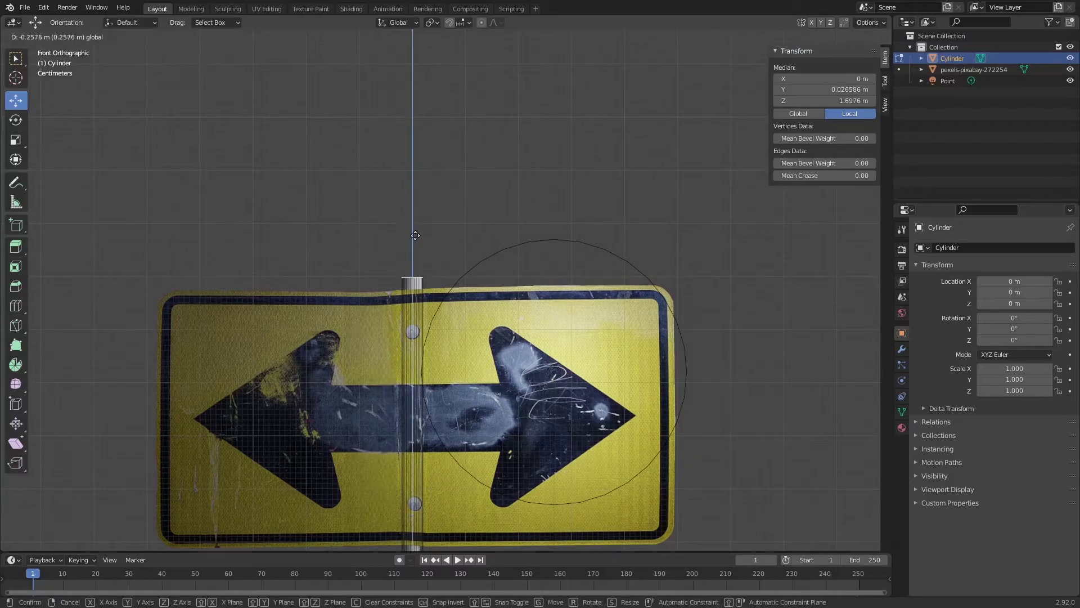
{"action": "left_click_drag", "start_coordinate": [415, 235], "coordinate": [415, 240]}
{"action": "middle_click_drag", "start_coordinate": [426, 338], "coordinate": [439, 231], "text": "shift"}
{"action": "key", "text": "Tab"}
Step: Apply Shade Smooth to the pole via the 'shade' command search
{"action": "key", "text": "F3"}
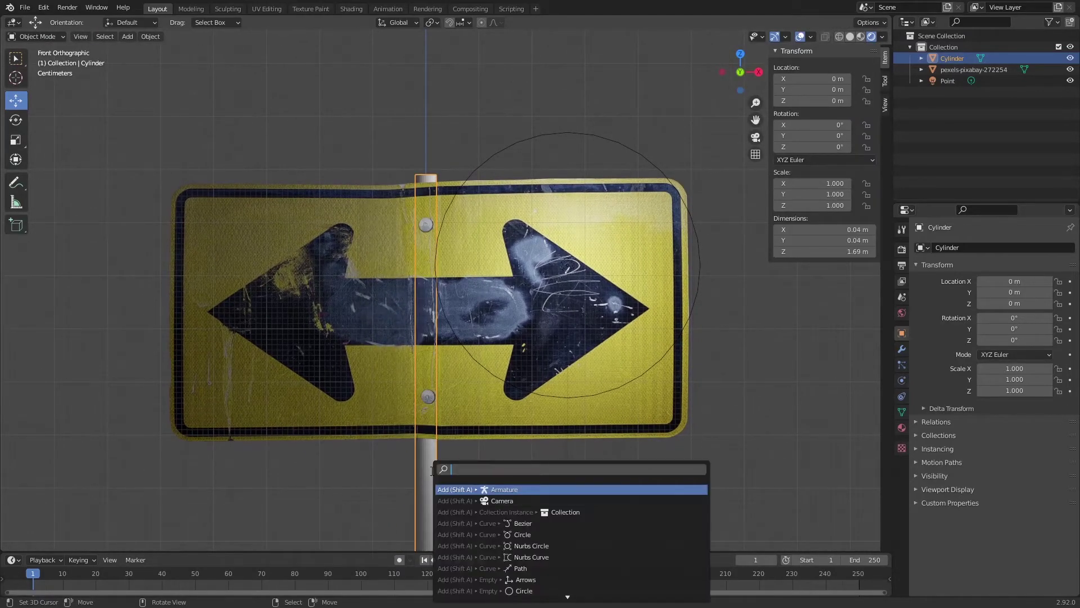
{"action": "type", "text": "shade"}
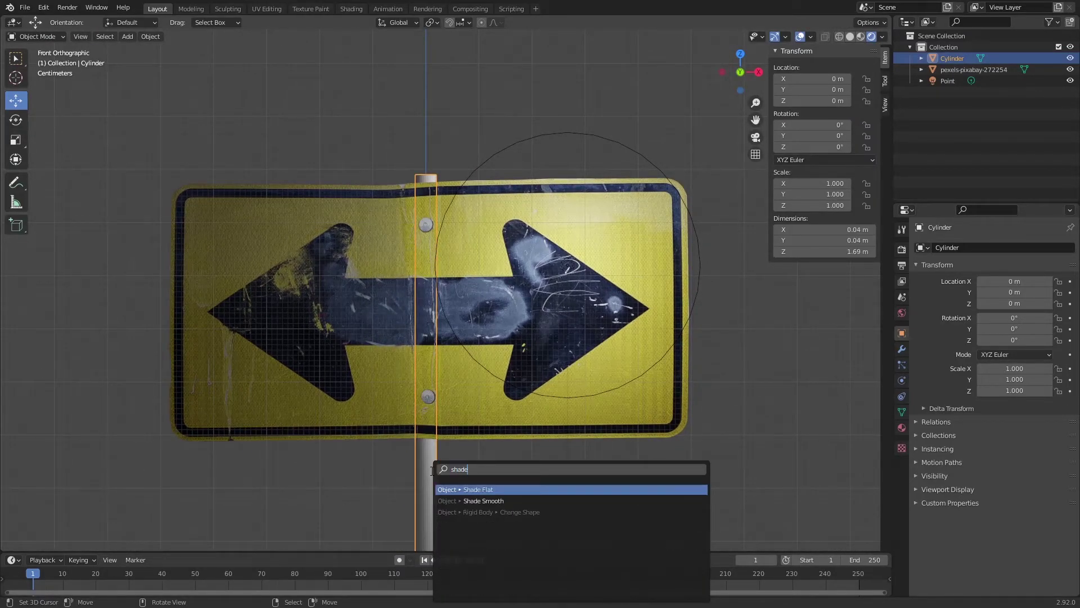
{"action": "key", "text": "Down"}
{"action": "key", "text": "Return"}
{"action": "scroll", "coordinate": [432, 471], "scroll_direction": "down", "scroll_amount": 3}
{"action": "middle_click_drag", "start_coordinate": [450, 460], "coordinate": [459, 278]}
Step: Create a new material named Metal for the pole with Roughness 0.25
{"action": "left_click", "coordinate": [902, 427]}
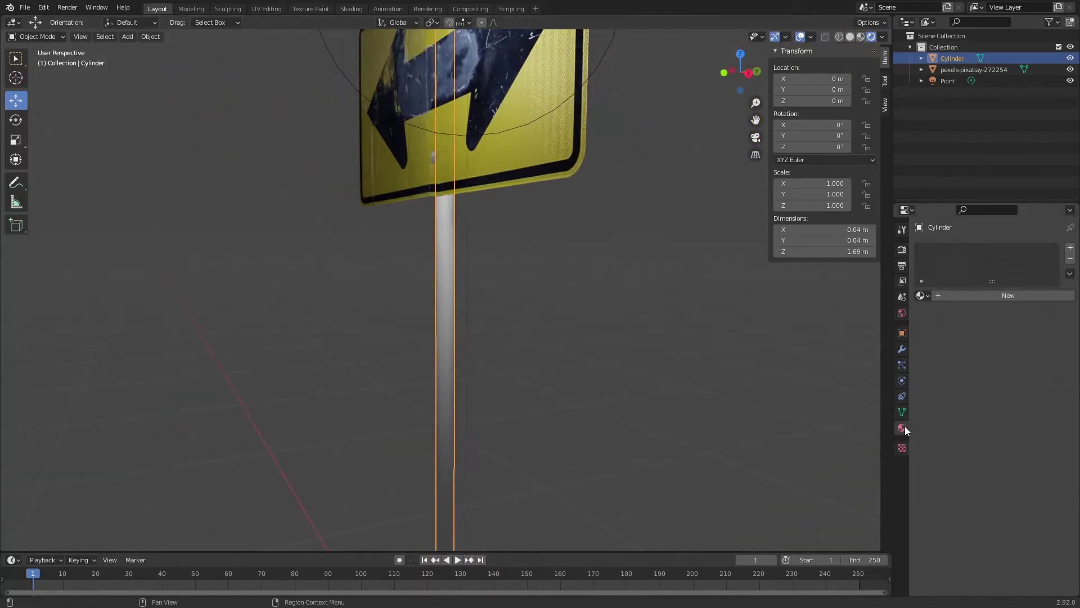
{"action": "left_click", "coordinate": [959, 294]}
{"action": "left_click", "coordinate": [972, 296]}
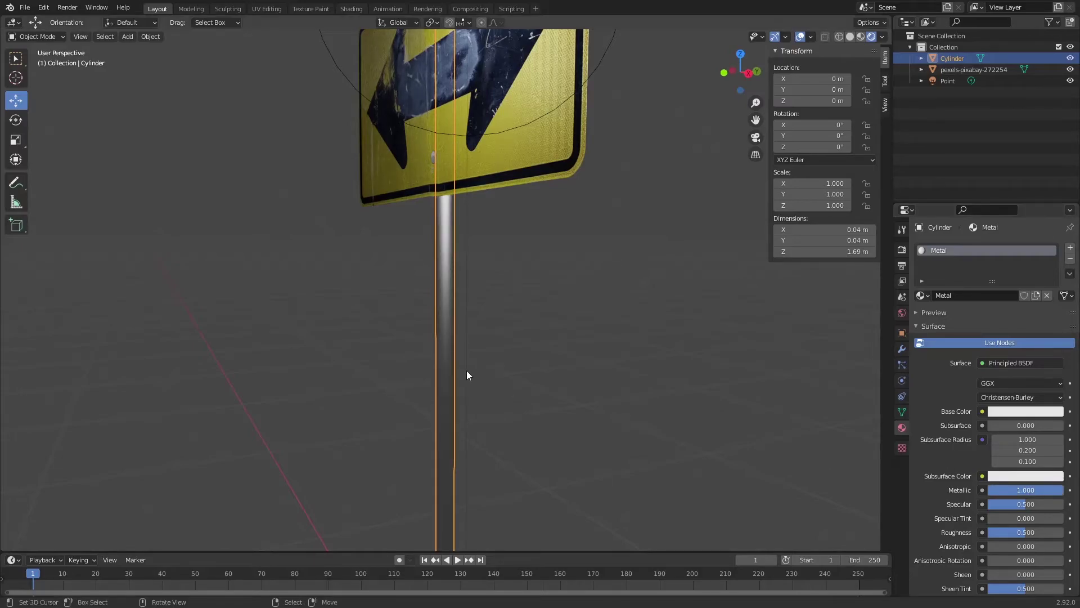
{"action": "middle_click_drag", "start_coordinate": [461, 367], "coordinate": [531, 278]}
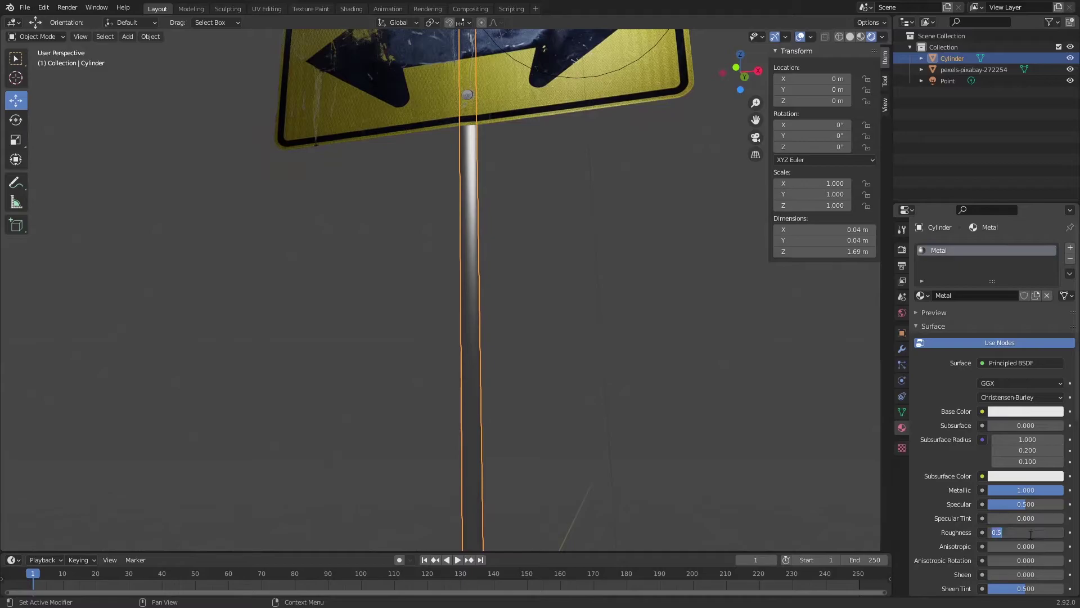
{"action": "type", "text": "0.25"}
{"action": "key", "text": "Return"}
{"action": "middle_click_drag", "start_coordinate": [732, 383], "coordinate": [536, 312]}
{"action": "middle_click_drag", "start_coordinate": [508, 266], "coordinate": [545, 313]}
Step: Switch the viewport to Material Preview lit by the scene's own lights
{"action": "left_click", "coordinate": [861, 36]}
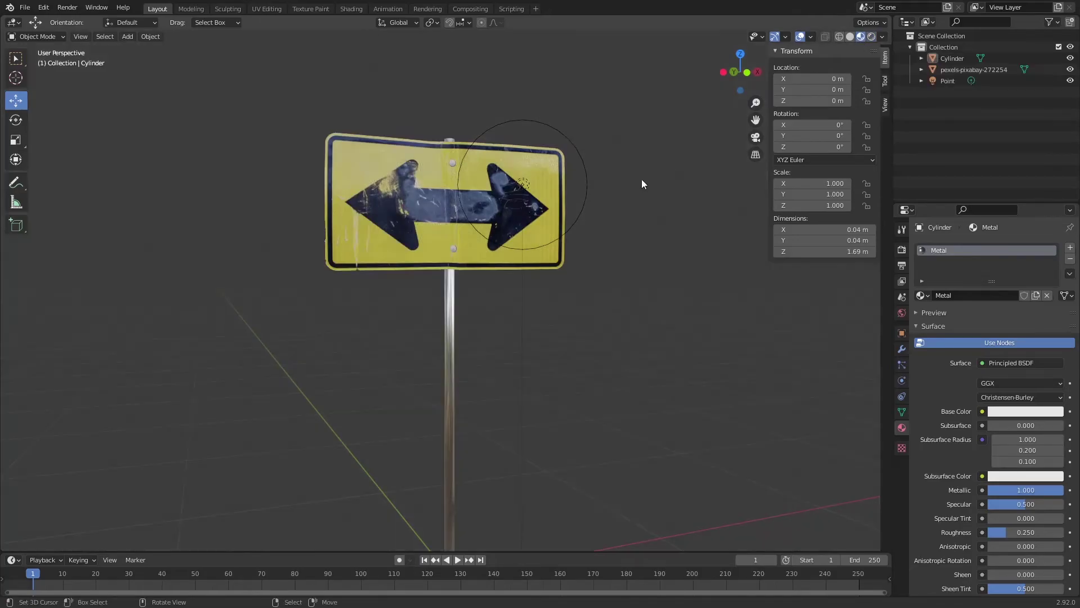
{"action": "mouse_move", "coordinate": [616, 187]}
{"action": "middle_mouse_down"}
{"action": "mouse_move", "coordinate": [511, 215]}
{"action": "mouse_move", "coordinate": [415, 211]}
{"action": "mouse_move", "coordinate": [438, 238]}
{"action": "mouse_move", "coordinate": [531, 228]}
{"action": "mouse_move", "coordinate": [436, 245]}
{"action": "middle_mouse_up"}
{"action": "scroll", "coordinate": [414, 213], "scroll_direction": "down", "scroll_amount": 3}
{"action": "mouse_move", "coordinate": [464, 298]}
{"action": "middle_mouse_down"}
{"action": "mouse_move", "coordinate": [667, 204]}
{"action": "mouse_move", "coordinate": [868, 52]}
{"action": "middle_mouse_up"}
{"action": "left_click", "coordinate": [881, 37]}
{"action": "left_click", "coordinate": [836, 94]}
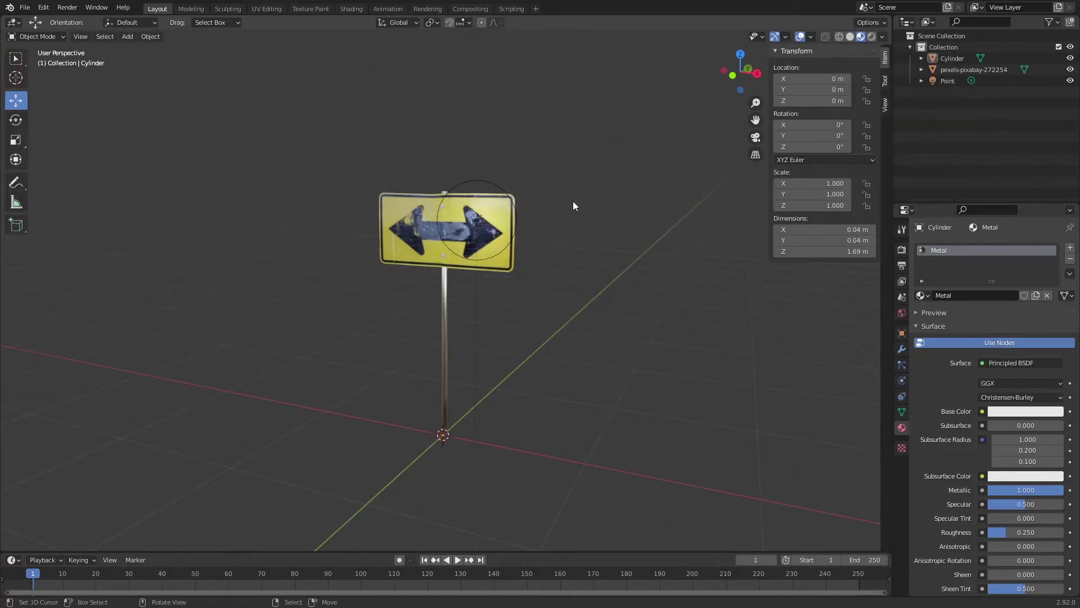
{"action": "middle_click_drag", "start_coordinate": [498, 218], "coordinate": [428, 232]}
Step: Move the point light across the sign, then reselect the pole
{"action": "left_click", "coordinate": [458, 222]}
{"action": "mouse_move", "coordinate": [487, 219]}
{"action": "left_mouse_down"}
{"action": "mouse_move", "coordinate": [457, 221]}
{"action": "mouse_move", "coordinate": [485, 220]}
{"action": "left_mouse_up"}
{"action": "middle_click_drag", "start_coordinate": [485, 220], "coordinate": [534, 224]}
{"action": "mouse_move", "coordinate": [525, 206]}
{"action": "left_mouse_down"}
{"action": "mouse_move", "coordinate": [361, 204]}
{"action": "mouse_move", "coordinate": [512, 208]}
{"action": "left_mouse_up"}
{"action": "right_click", "coordinate": [518, 272]}
{"action": "middle_click_drag", "start_coordinate": [468, 269], "coordinate": [417, 299]}
{"action": "scroll", "coordinate": [545, 312], "scroll_direction": "up", "scroll_amount": 3}
{"action": "left_click", "coordinate": [445, 300]}
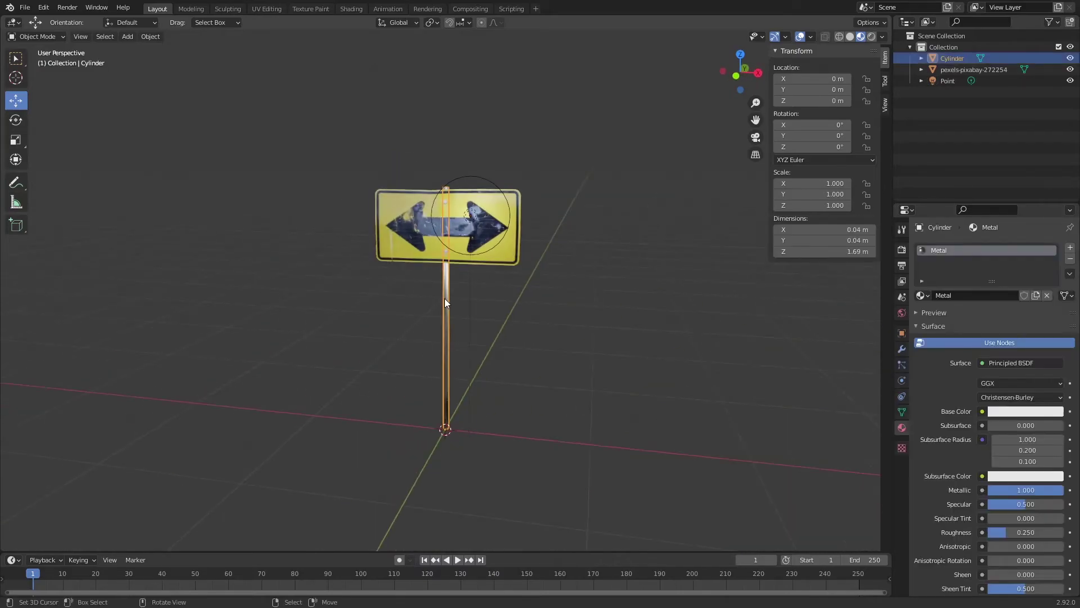
Step: Join the pole into the sign with Ctrl+J, making the sign the active object
{"action": "scroll", "coordinate": [433, 296], "scroll_direction": "up", "scroll_amount": 3}
{"action": "left_click", "coordinate": [409, 222], "text": "shift"}
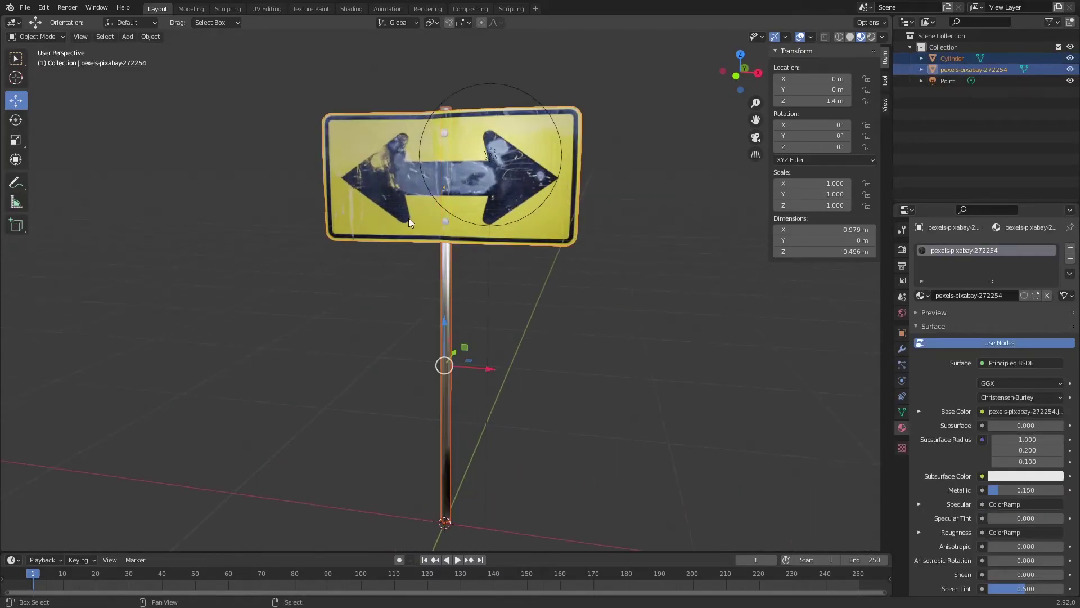
{"action": "left_click", "coordinate": [440, 286]}
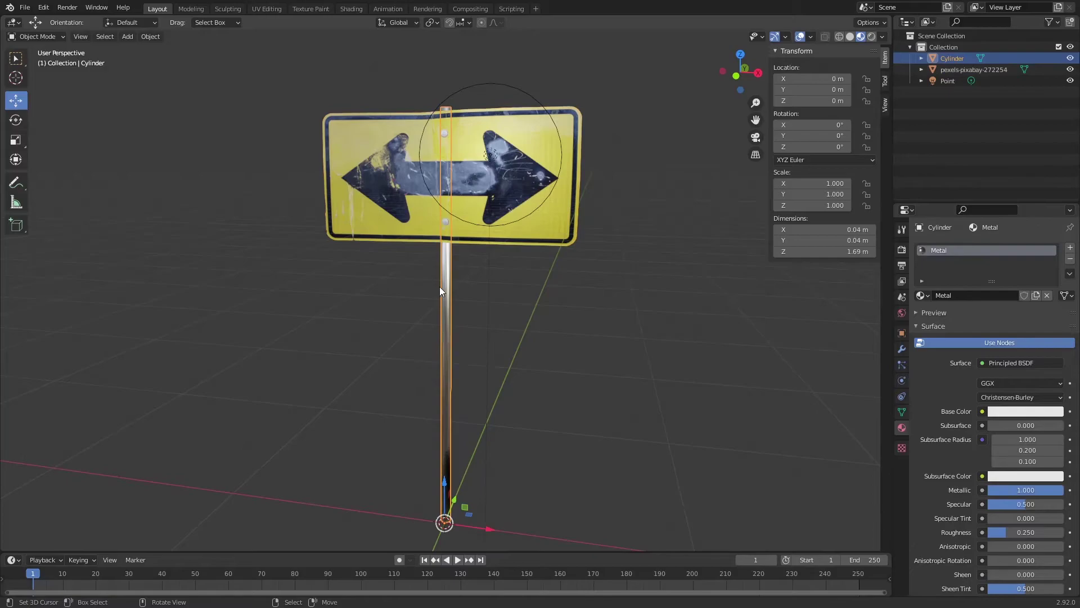
{"action": "left_click", "coordinate": [407, 210], "text": "shift"}
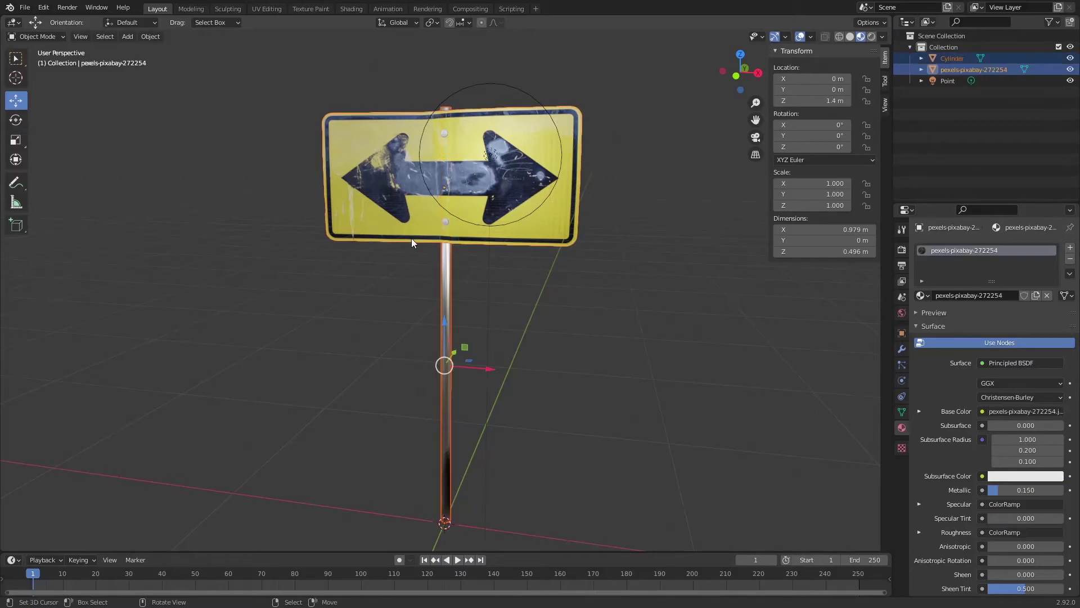
{"action": "key", "text": "ctrl+j"}
{"action": "middle_click_drag", "start_coordinate": [414, 238], "coordinate": [474, 250]}
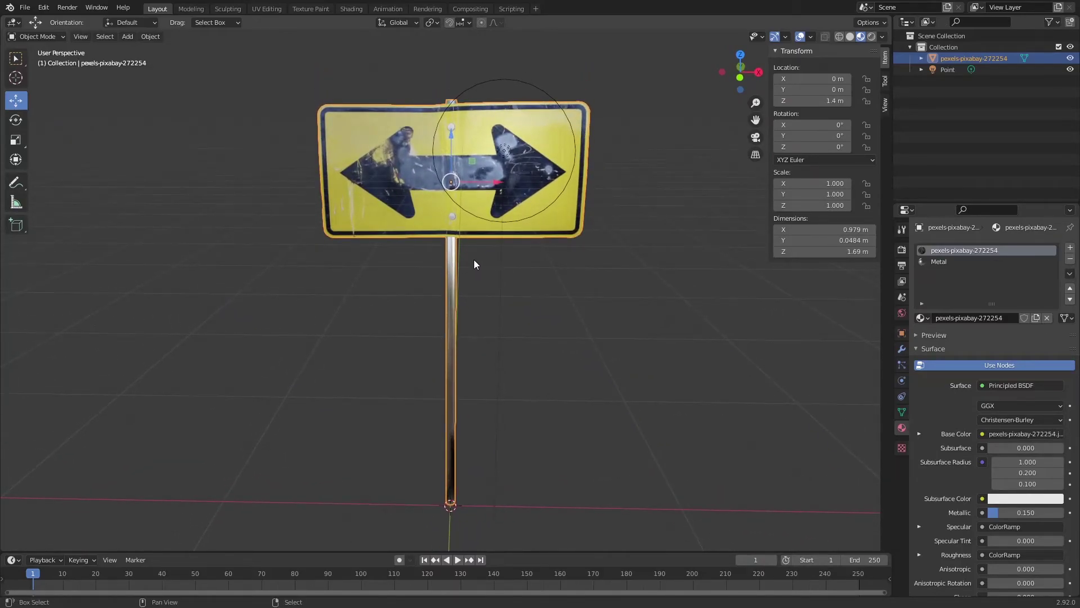
Step: Apply the joined sign's location and scale transforms
{"action": "key", "text": "shift+a"}
{"action": "key", "text": "ctrl+a"}
{"action": "left_click", "coordinate": [457, 238]}
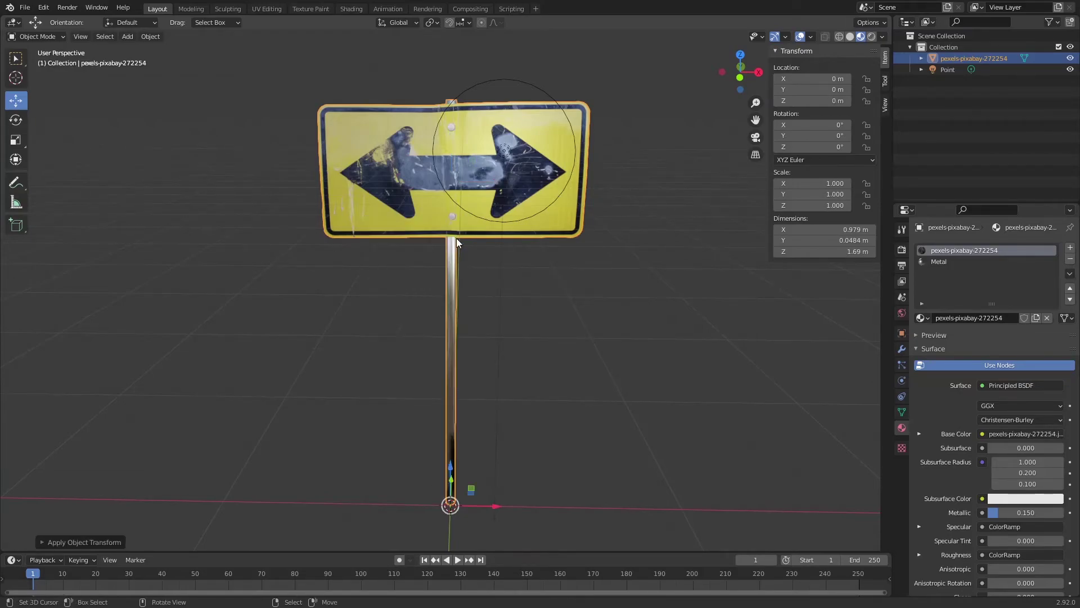
{"action": "key", "text": "ctrl+a"}
{"action": "left_click", "coordinate": [382, 281]}
{"action": "key", "text": "ctrl+a"}
{"action": "left_click", "coordinate": [327, 304]}
Step: Move the sign to X -0.95 m and rotate it 46° around Z
{"action": "middle_click_drag", "start_coordinate": [382, 285], "coordinate": [468, 298]}
{"action": "scroll", "coordinate": [473, 316], "scroll_direction": "down", "scroll_amount": 3}
{"action": "left_click_drag", "start_coordinate": [485, 416], "coordinate": [459, 431]}
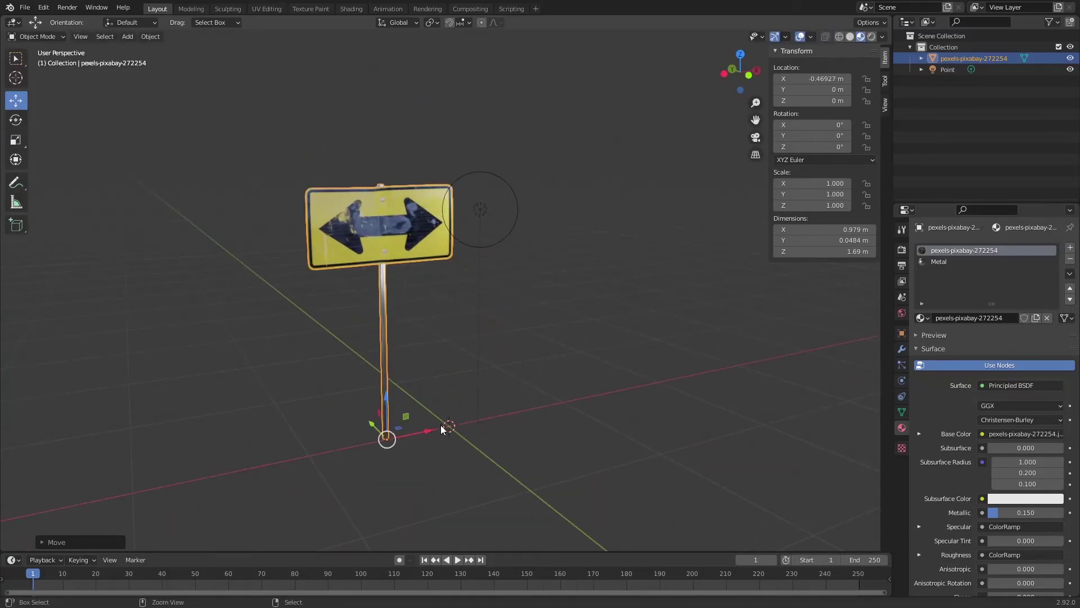
{"action": "key", "text": "ctrl+z"}
{"action": "scroll", "coordinate": [436, 429], "scroll_direction": "down", "scroll_amount": 1}
{"action": "middle_click_drag", "start_coordinate": [475, 400], "coordinate": [502, 403]}
{"action": "left_click_drag", "start_coordinate": [494, 402], "coordinate": [373, 404]}
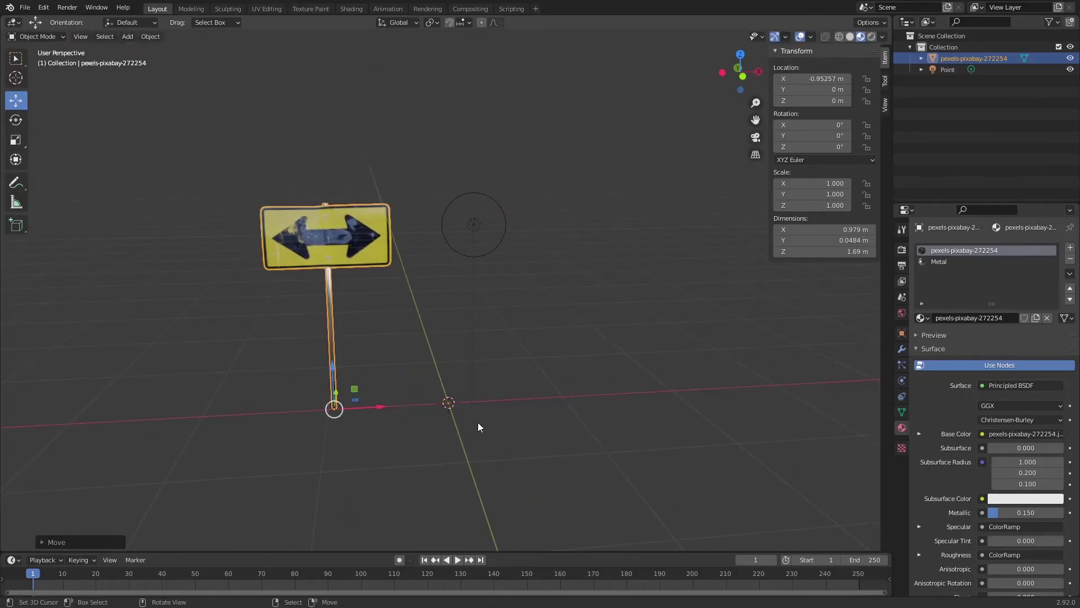
{"action": "type", "text": "sx-1z"}
{"action": "right_click", "coordinate": [478, 418]}
{"action": "key", "text": "r"}
{"action": "key", "text": "z"}
{"action": "left_click", "coordinate": [476, 286]}
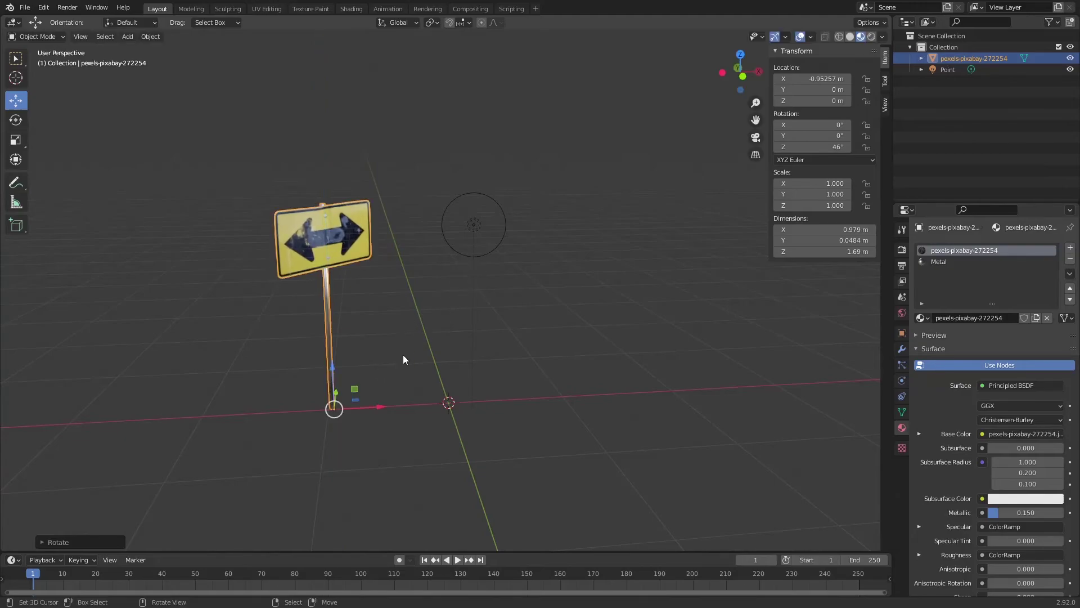
Step: Duplicate the sign along X to 0.69 m and turn the copy -34.7° around Z
{"action": "key", "text": "shift+d"}
{"action": "key", "text": "x"}
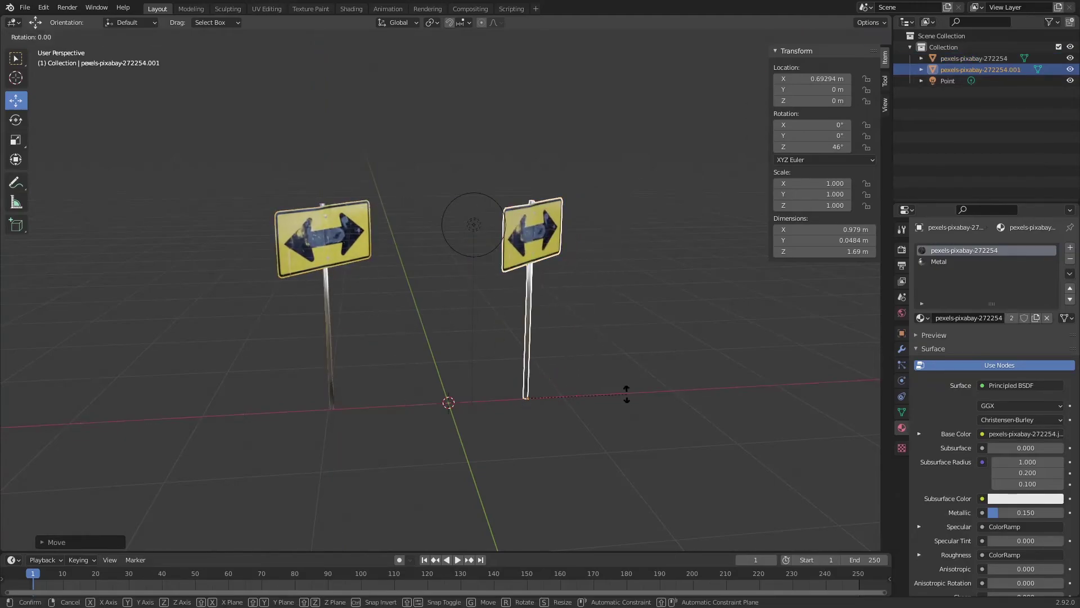
{"action": "key", "text": "z"}
{"action": "left_click", "coordinate": [533, 430]}
{"action": "key", "text": "alt+a"}
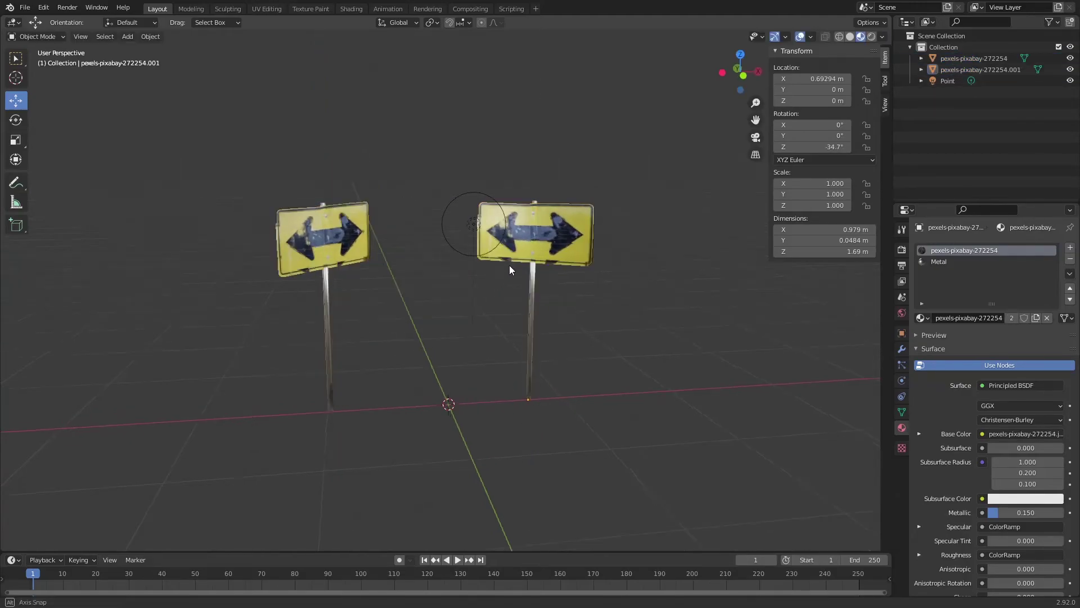
Step: Move the point light along X to -0.25 m
{"action": "middle_click_drag", "start_coordinate": [511, 262], "coordinate": [508, 258]}
{"action": "right_click", "coordinate": [477, 222]}
{"action": "key", "text": "g"}
{"action": "key", "text": "x"}
{"action": "left_click", "coordinate": [432, 242]}
{"action": "middle_click_drag", "start_coordinate": [431, 253], "coordinate": [471, 258]}
{"action": "key", "text": "alt+a"}
Step: Place the point light between the two signs at X -0.107 m, Z 1.52 m
{"action": "scroll", "coordinate": [415, 195], "scroll_direction": "up", "scroll_amount": 2}
{"action": "left_click", "coordinate": [415, 195]}
{"action": "key", "text": "g"}
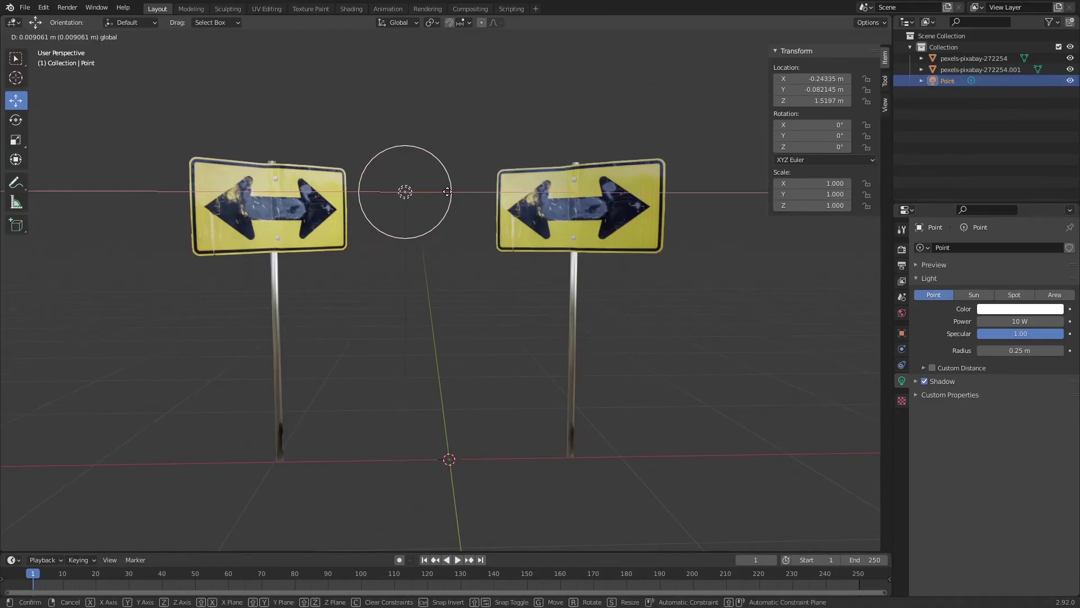
{"action": "left_click", "coordinate": [475, 192]}
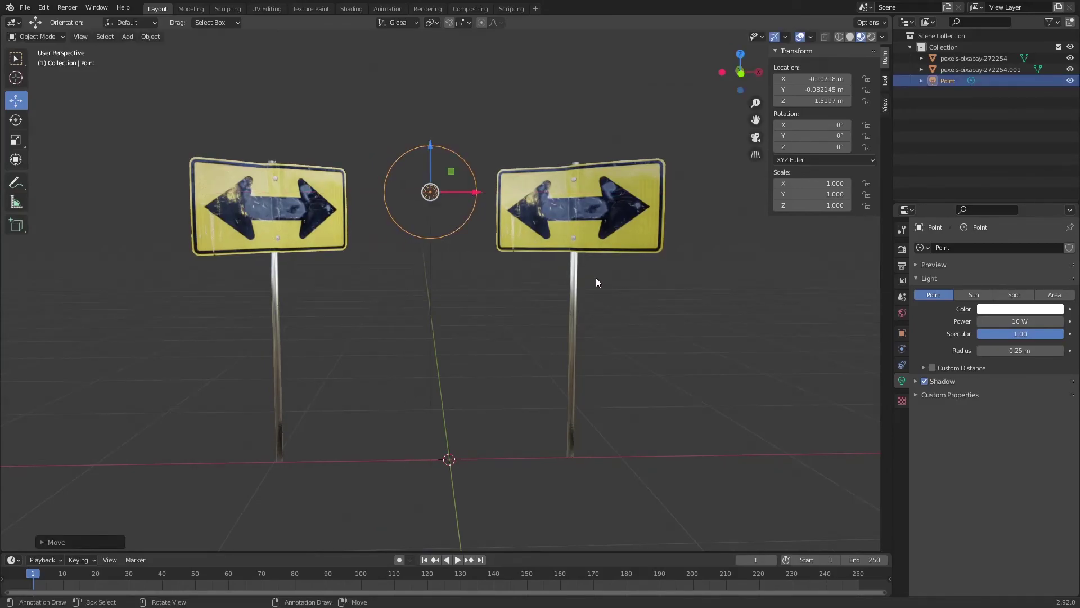
{"action": "middle_click_drag", "start_coordinate": [598, 282], "coordinate": [572, 205]}
{"action": "scroll", "coordinate": [643, 210], "scroll_direction": "up", "scroll_amount": 2}
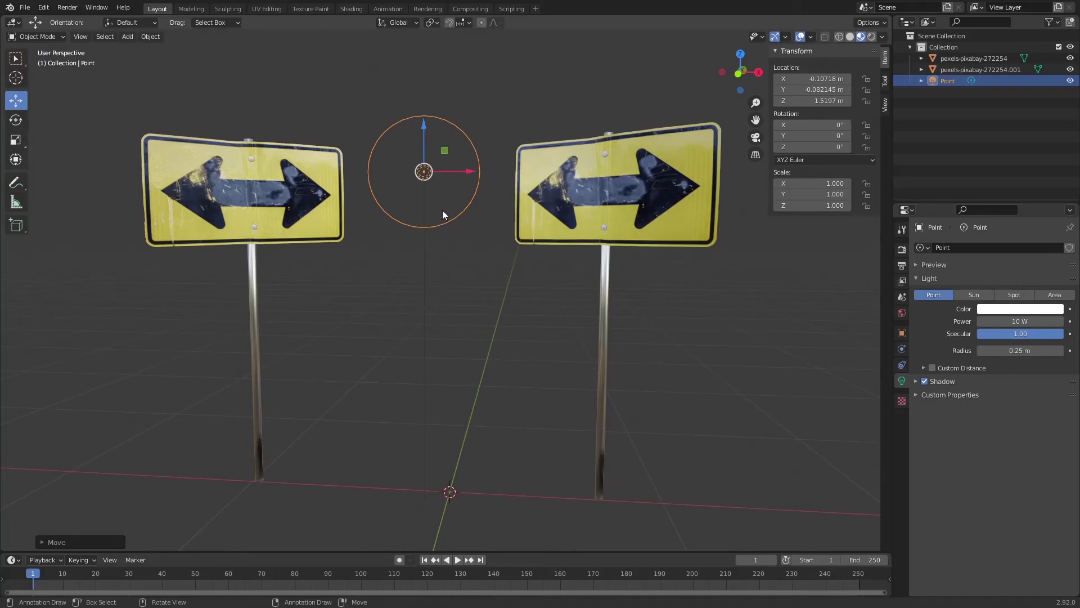